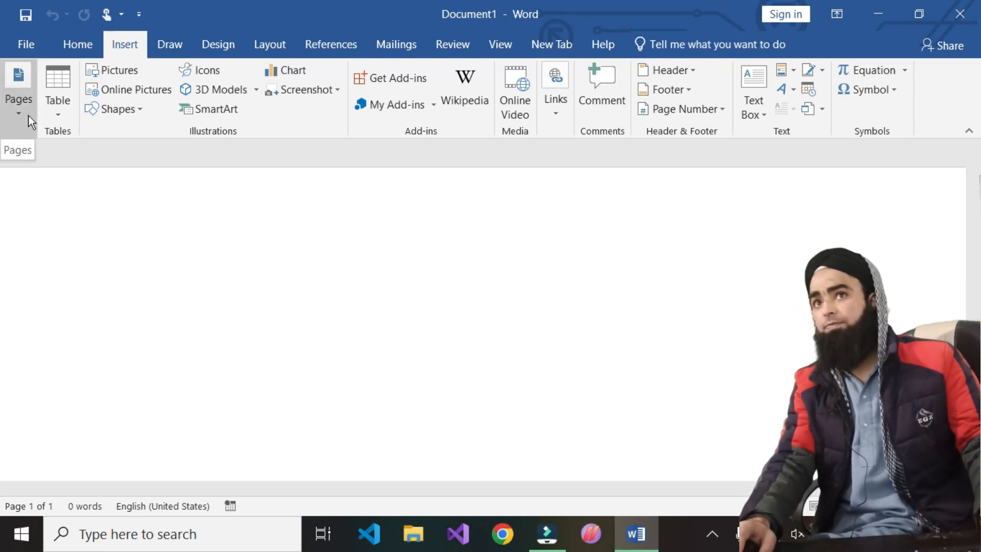
- Insert the built-in Austin cover page from the Cover Page gallery
{"action": "left_click", "coordinate": [29, 116]}
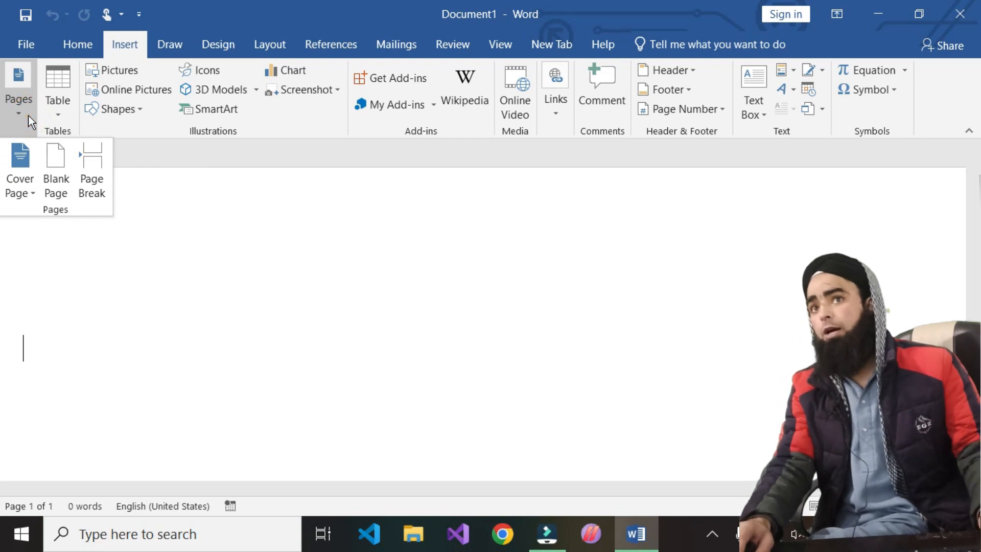
{"action": "left_click", "coordinate": [28, 163]}
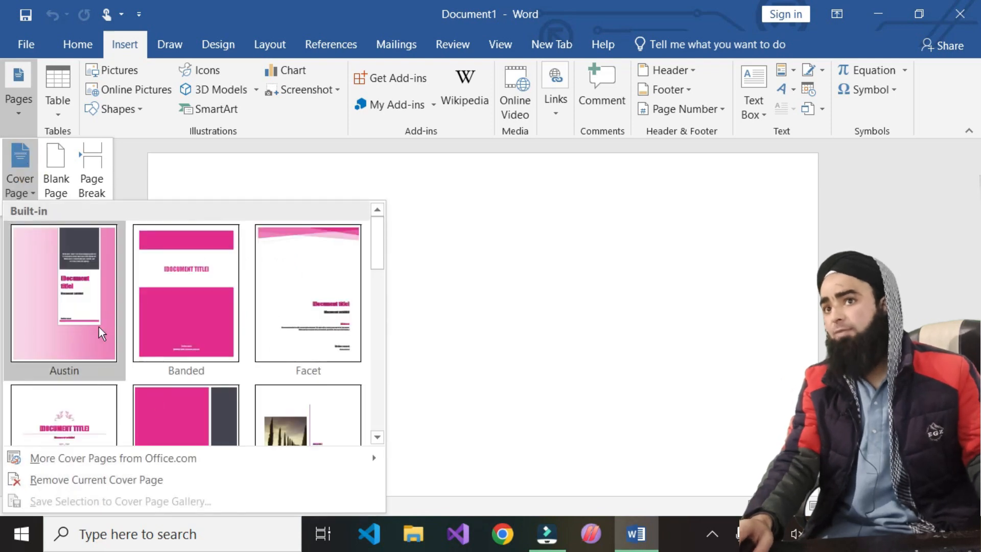
{"action": "left_click", "coordinate": [74, 286]}
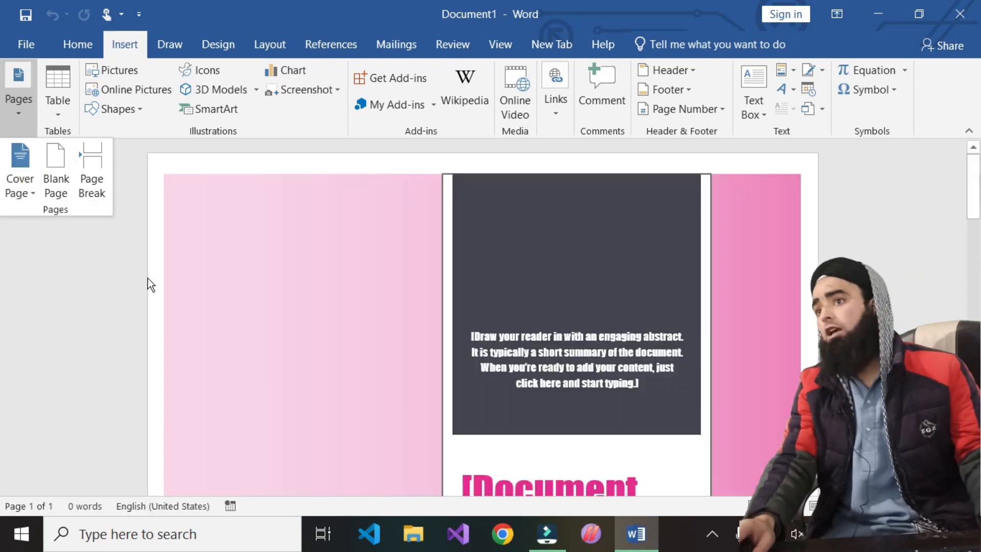
- Select all of the abstract text on the Austin cover page
{"action": "scroll", "coordinate": [383, 337], "scroll_direction": "down", "scroll_amount": 7, "text": "ctrl"}
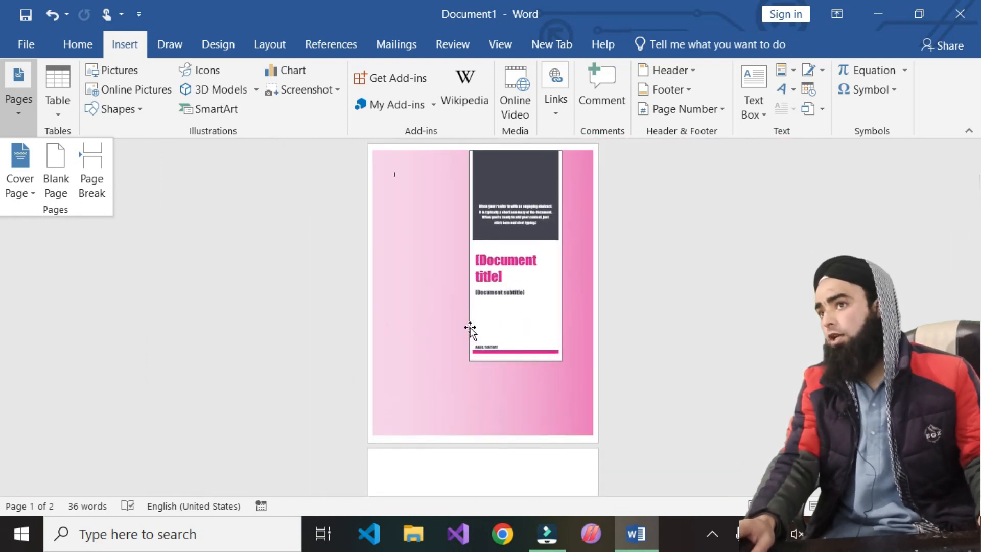
{"action": "scroll", "coordinate": [474, 329], "scroll_direction": "up", "scroll_amount": 5, "text": "ctrl"}
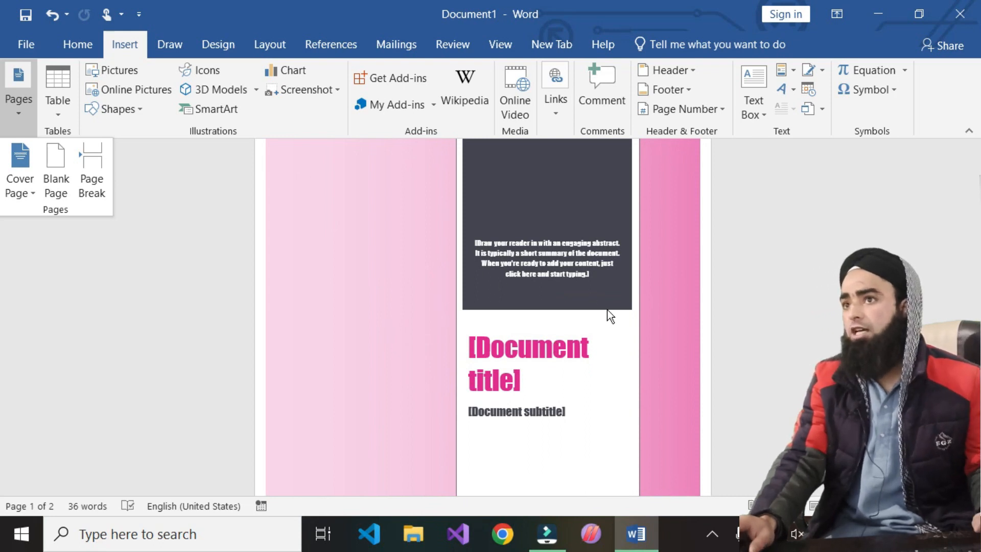
{"action": "scroll", "coordinate": [608, 310], "scroll_direction": "up", "scroll_amount": 3, "text": "ctrl"}
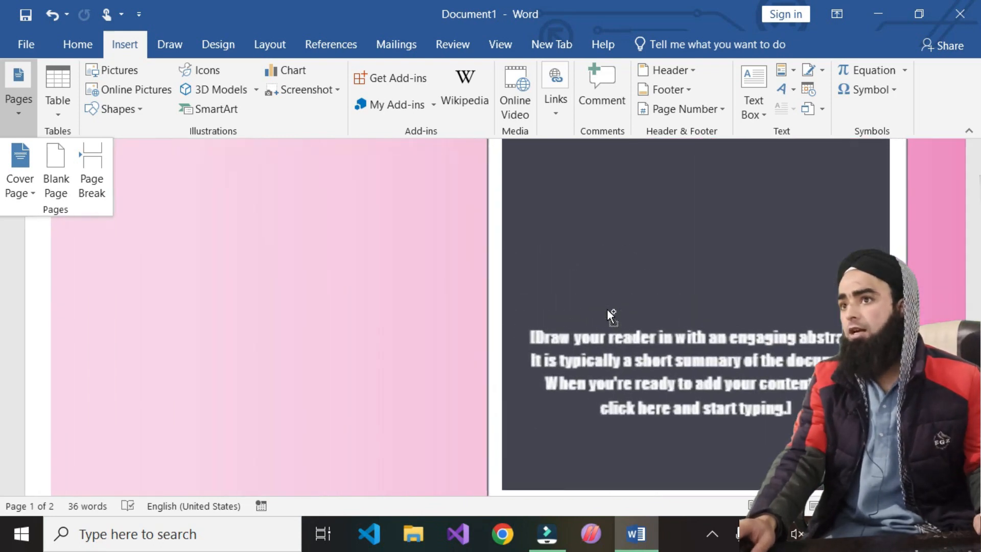
{"action": "left_click", "coordinate": [793, 408]}
{"action": "left_click", "coordinate": [793, 404]}
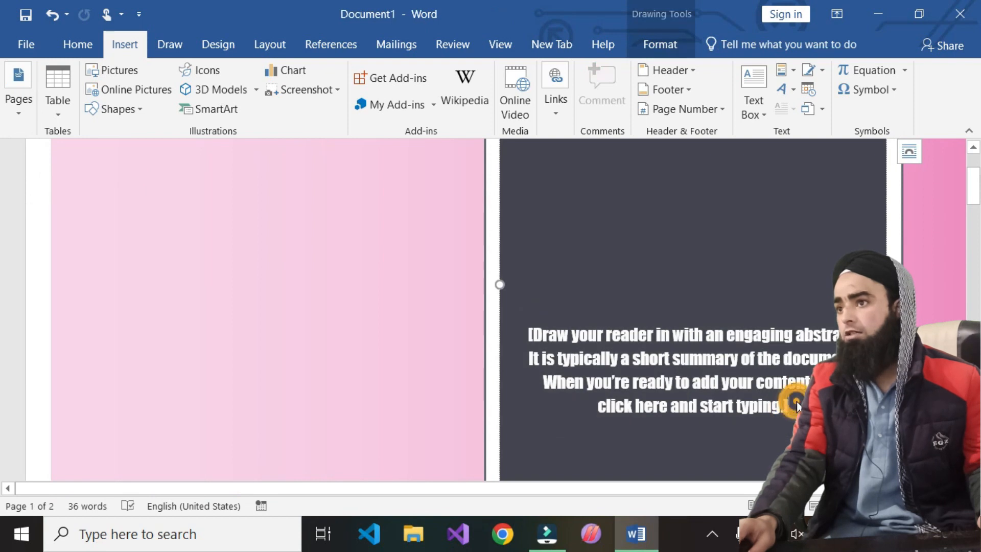
{"action": "left_click_drag", "start_coordinate": [793, 405], "coordinate": [583, 337]}
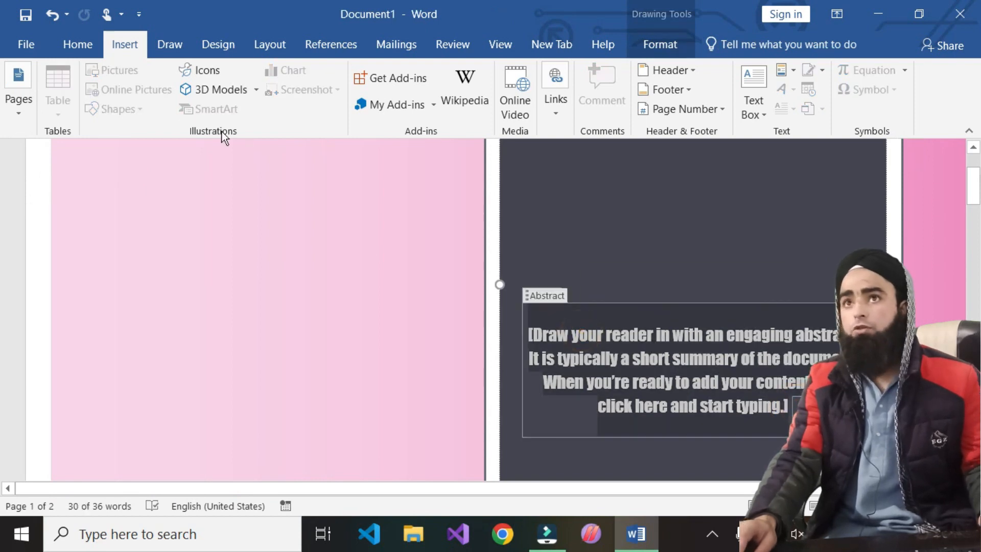
- Apply Arial to the abstract, undo it, and scroll down to the title placeholder
{"action": "left_click", "coordinate": [76, 45]}
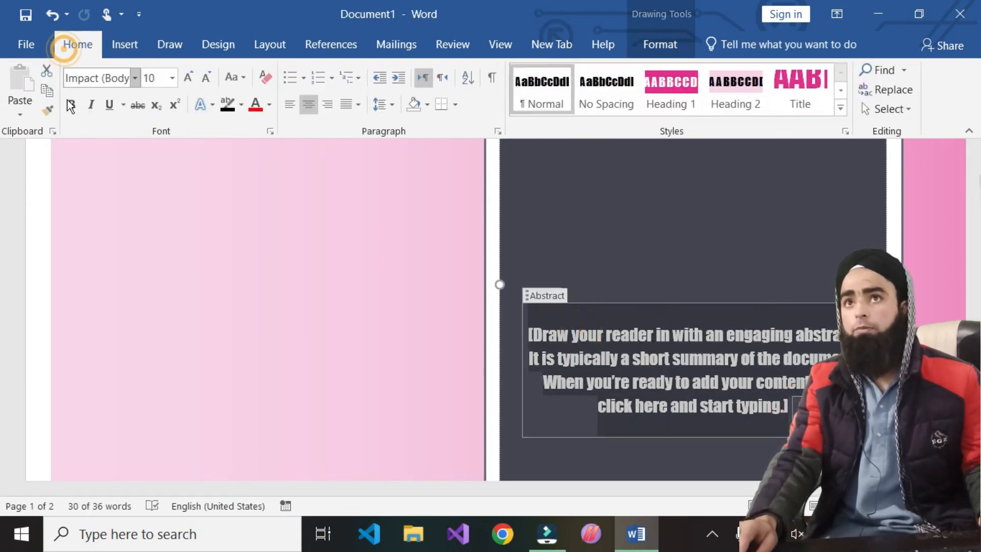
{"action": "left_click", "coordinate": [136, 77]}
{"action": "left_click", "coordinate": [97, 179]}
{"action": "key", "text": "ctrl+z"}
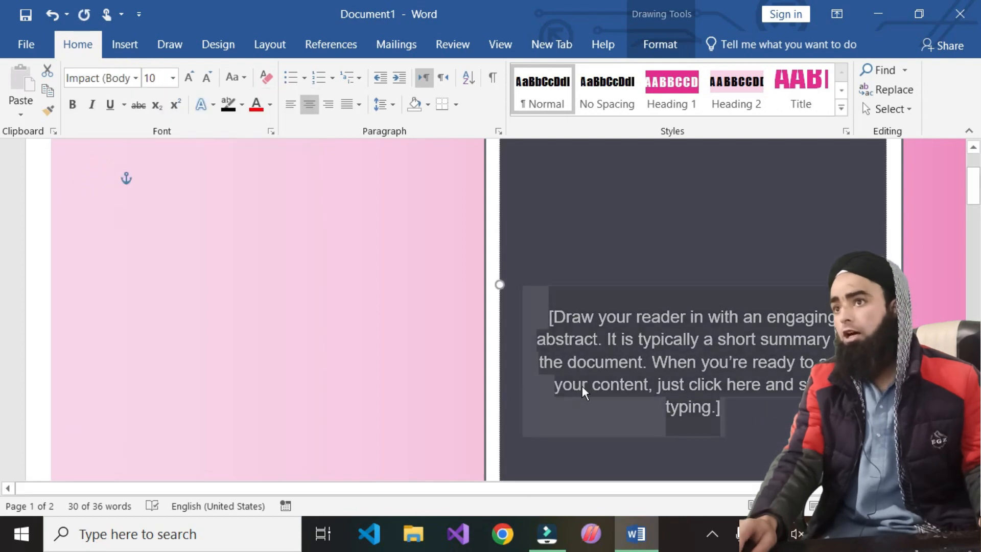
{"action": "left_click", "coordinate": [581, 386]}
{"action": "left_click", "coordinate": [729, 418]}
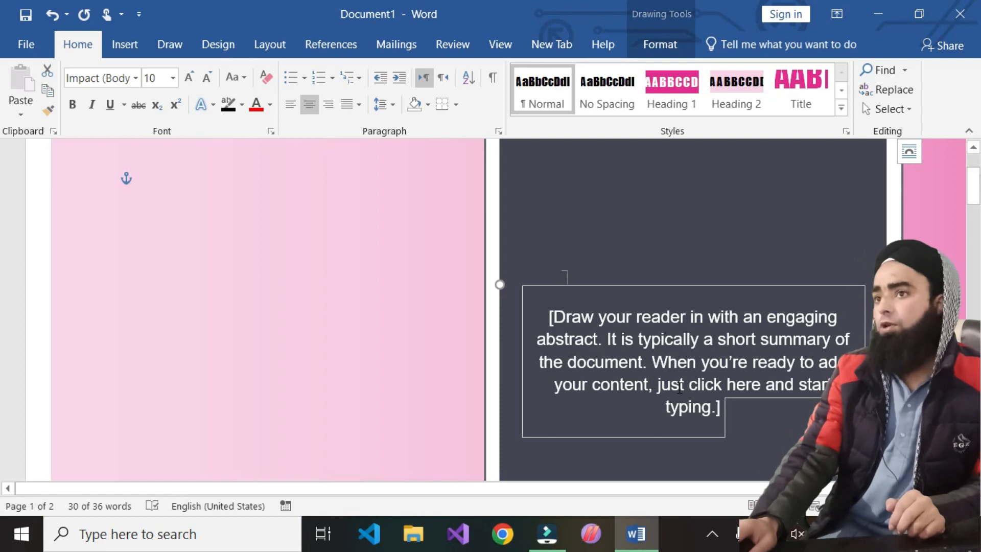
{"action": "scroll", "coordinate": [737, 427], "scroll_direction": "down", "scroll_amount": 5}
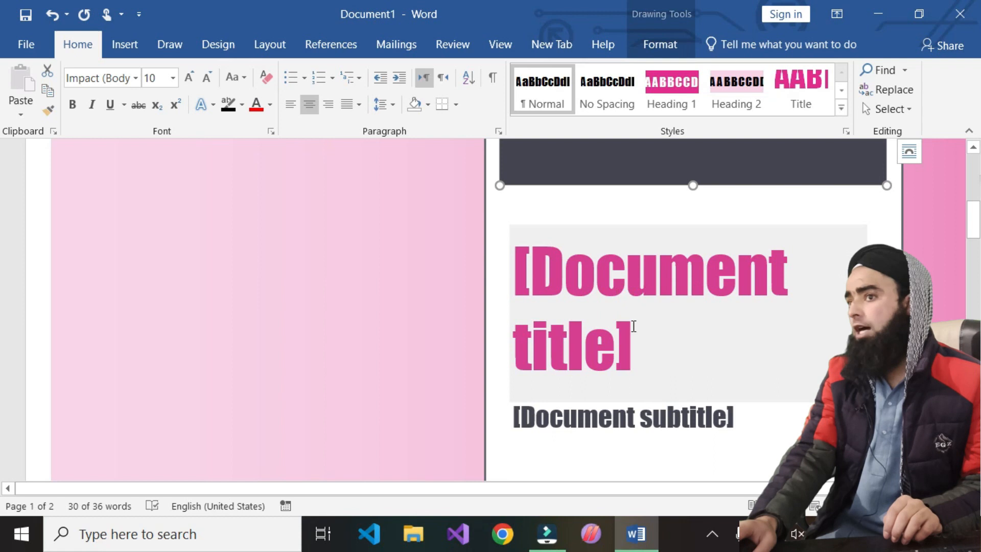
- Type 'Test Title' into the cover page title placeholder
{"action": "left_click", "coordinate": [609, 340]}
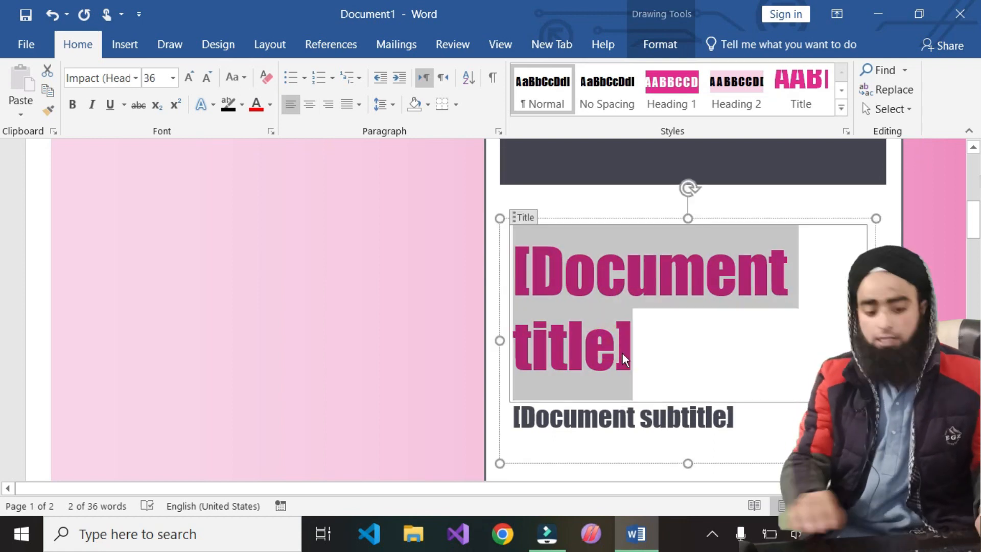
{"action": "type", "text": "Test T"}
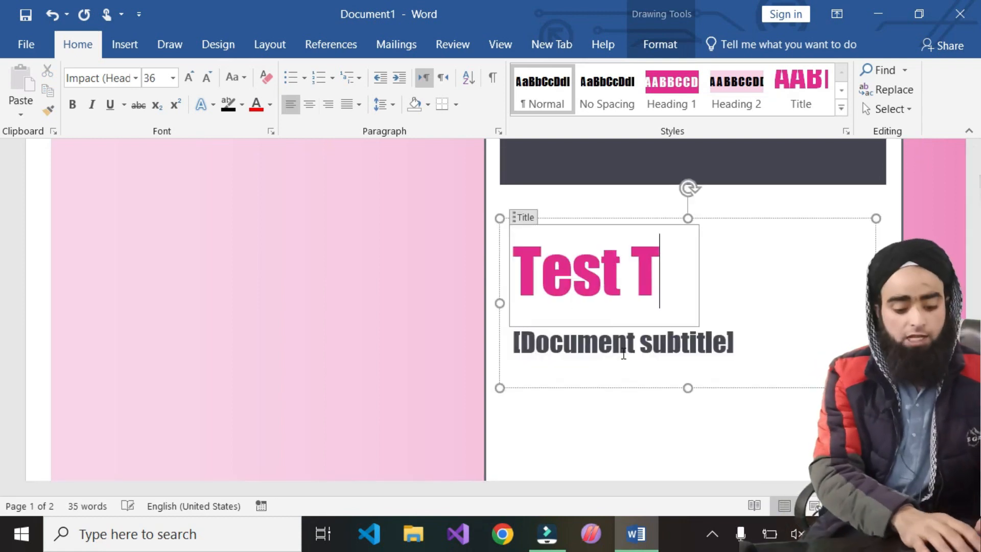
{"action": "type", "text": "itlwe"}
{"action": "key", "text": "BackSpace"}
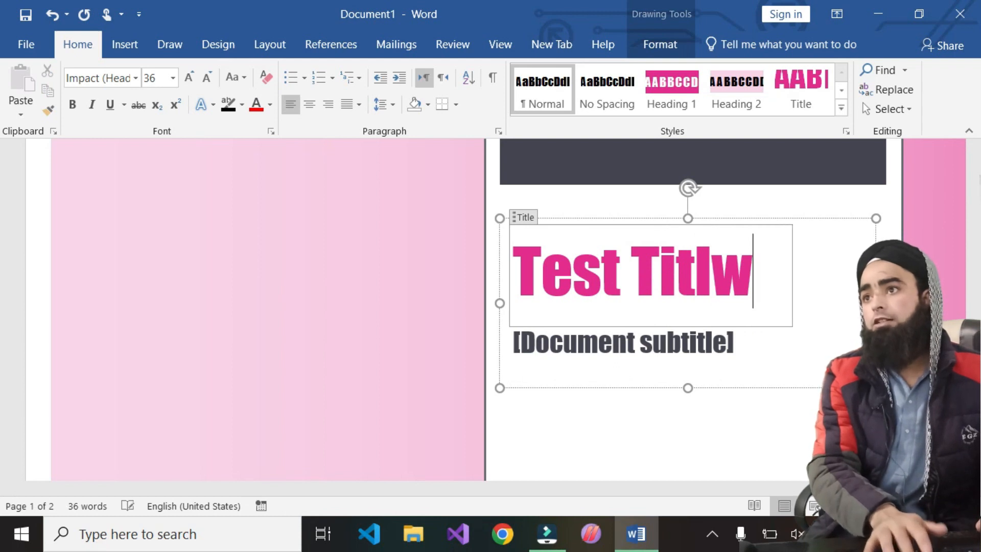
{"action": "key", "text": "BackSpace"}
{"action": "type", "text": "e"}
{"action": "left_click", "coordinate": [613, 347]}
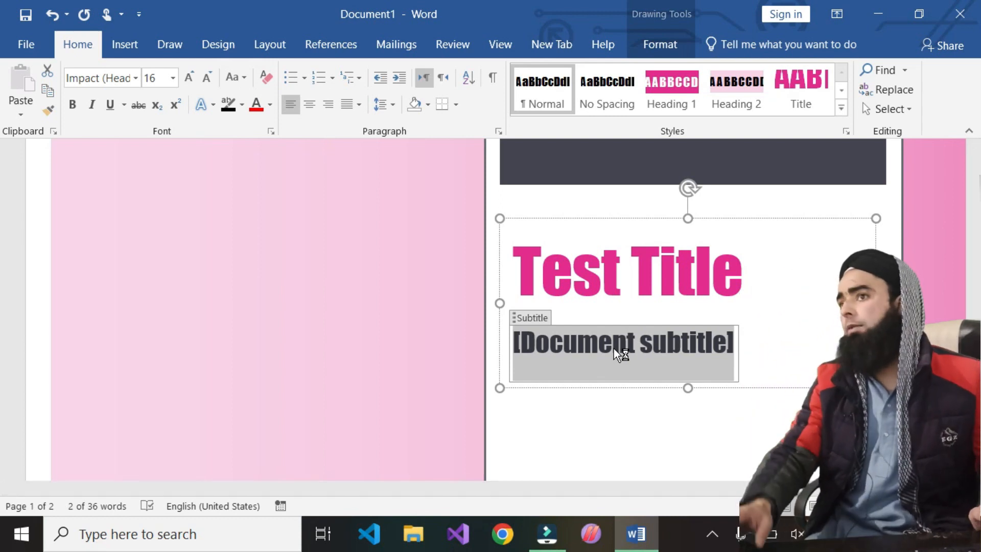
- Replace 'Test Title' with 'Hi tech Soft Sols' as the cover title
{"action": "left_click", "coordinate": [656, 279]}
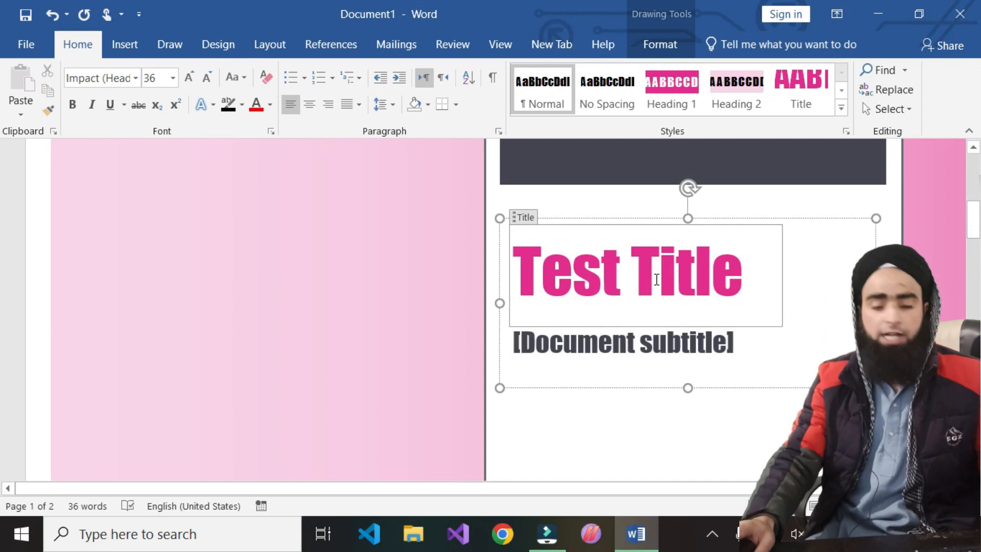
{"action": "key", "text": "ctrl+a"}
{"action": "left_click", "coordinate": [748, 281]}
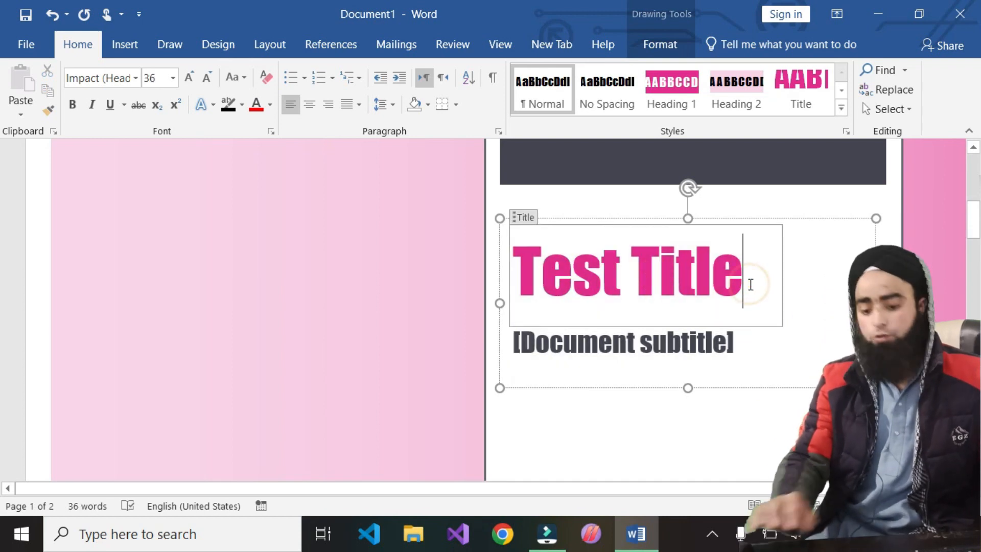
{"action": "key", "text": "BackSpace"}
{"action": "key", "text": "BackSpace"}
{"action": "key", "text": "BackSpace"}
{"action": "key", "text": "BackSpace"}
{"action": "key", "text": "BackSpace"}
{"action": "key", "text": "BackSpace"}
{"action": "key", "text": "BackSpace"}
{"action": "key", "text": "BackSpace"}
{"action": "key", "text": "BackSpace"}
{"action": "key", "text": "BackSpace"}
{"action": "type", "text": "Hi tech D"}
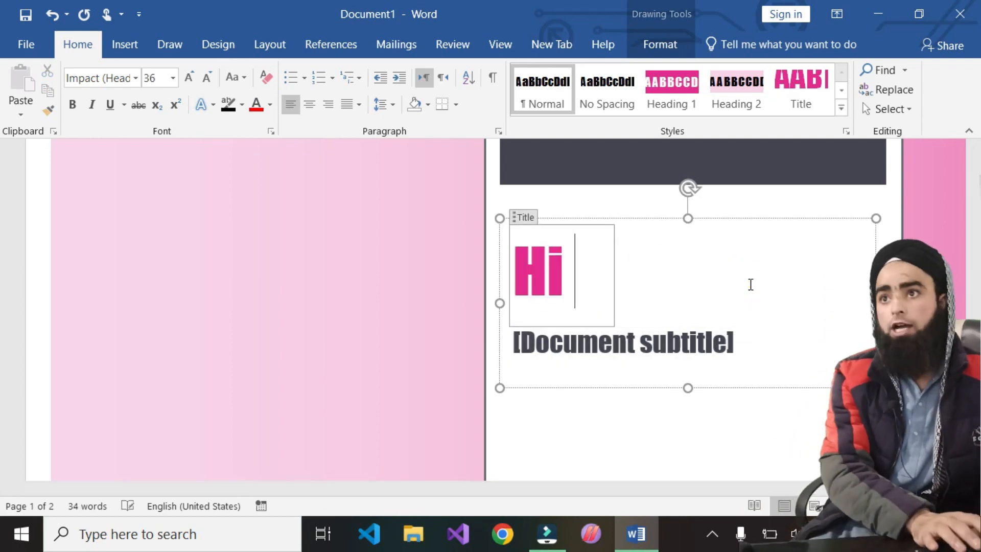
{"action": "key", "text": "BackSpace"}
{"action": "type", "text": "DS"}
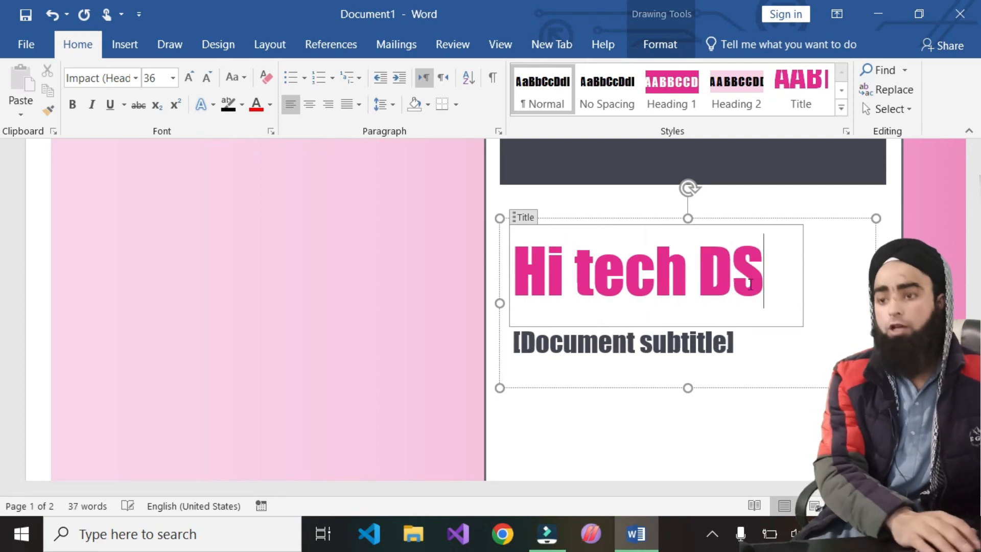
{"action": "key", "text": "BackSpace"}
{"action": "key", "text": "BackSpace"}
{"action": "type", "text": "Soft Sols"}
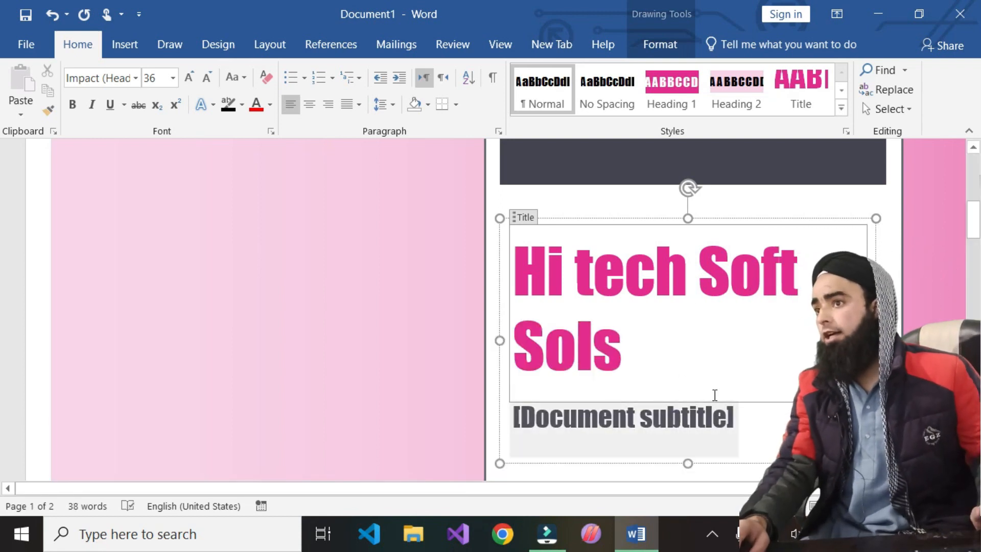
- Replace the subtitle placeholder with 'Computer and Professonal Training institue'
{"action": "left_click", "coordinate": [719, 423]}
{"action": "key", "text": "Delete"}
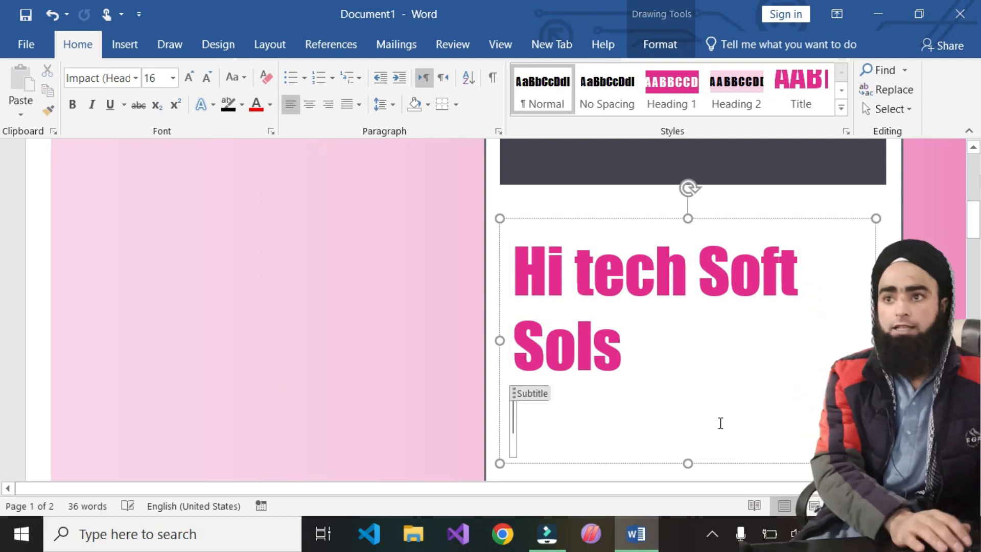
{"action": "type", "text": "Compi"}
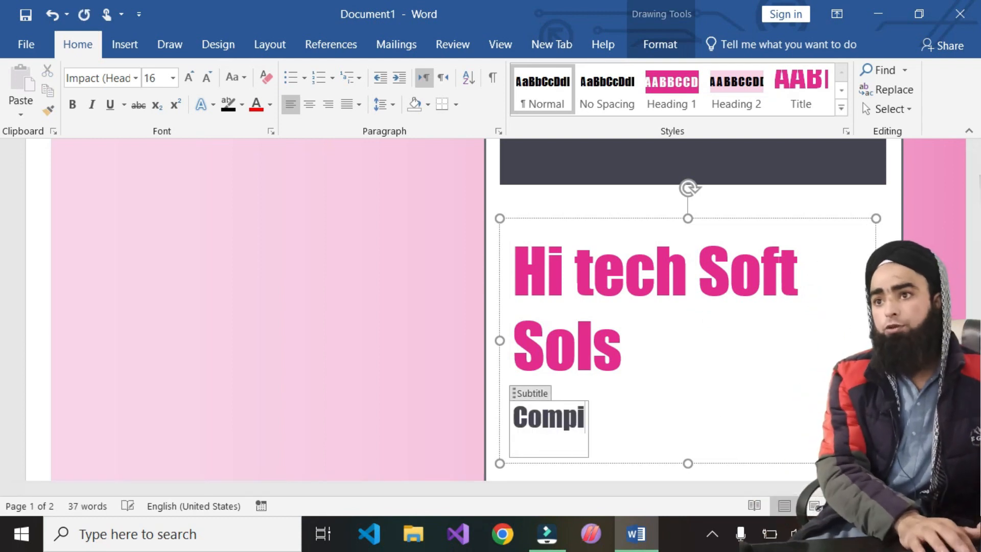
{"action": "key", "text": "BackSpace"}
{"action": "type", "text": "uter"}
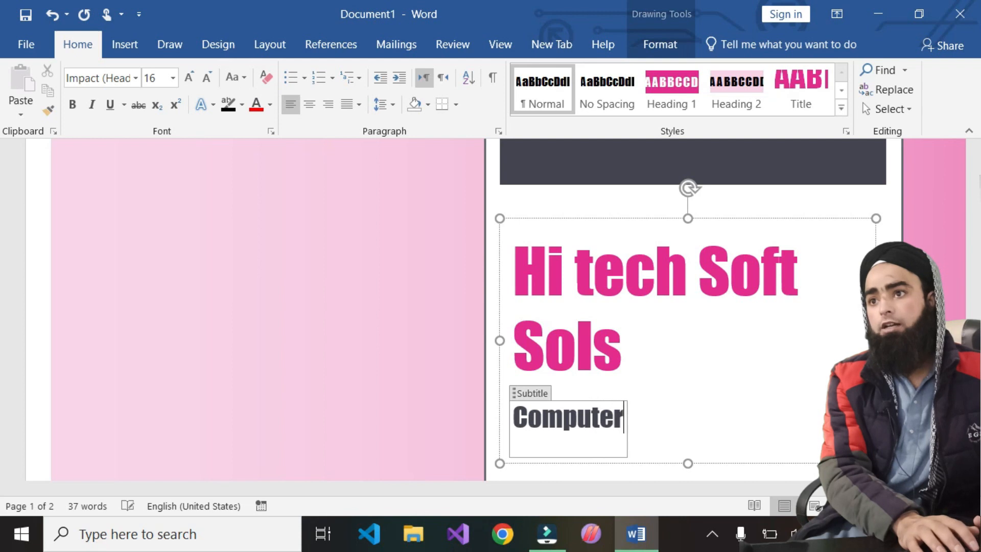
{"action": "type", "text": " and Pt"}
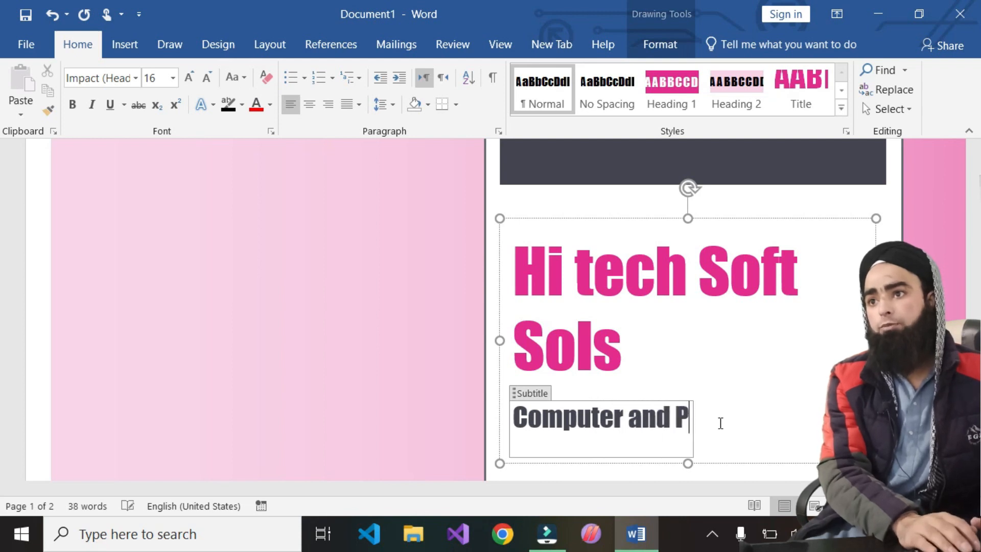
{"action": "key", "text": "BackSpace"}
{"action": "type", "text": "rpf"}
{"action": "key", "text": "BackSpace"}
{"action": "key", "text": "BackSpace"}
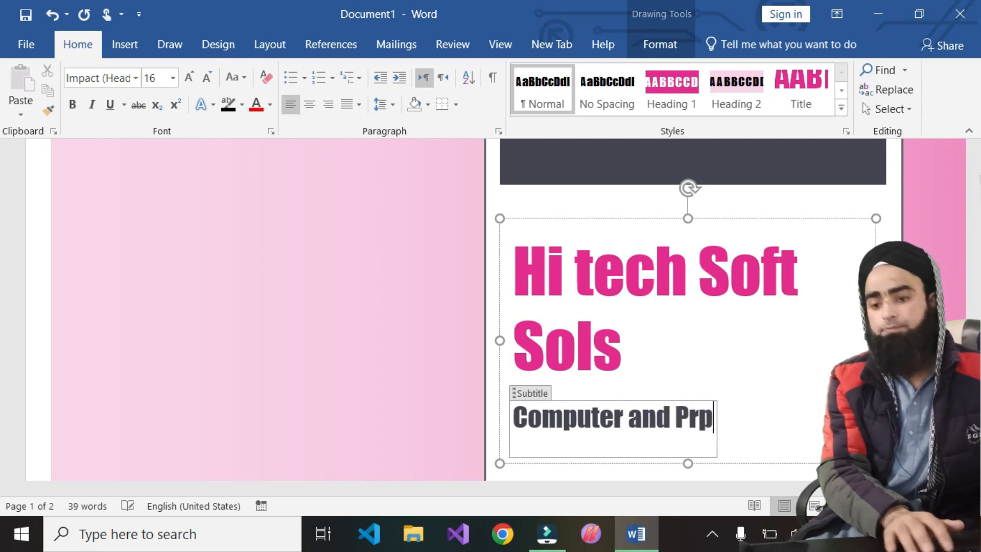
{"action": "type", "text": "ofesi"}
{"action": "key", "text": "BackSpace"}
{"action": "type", "text": "sonal T"}
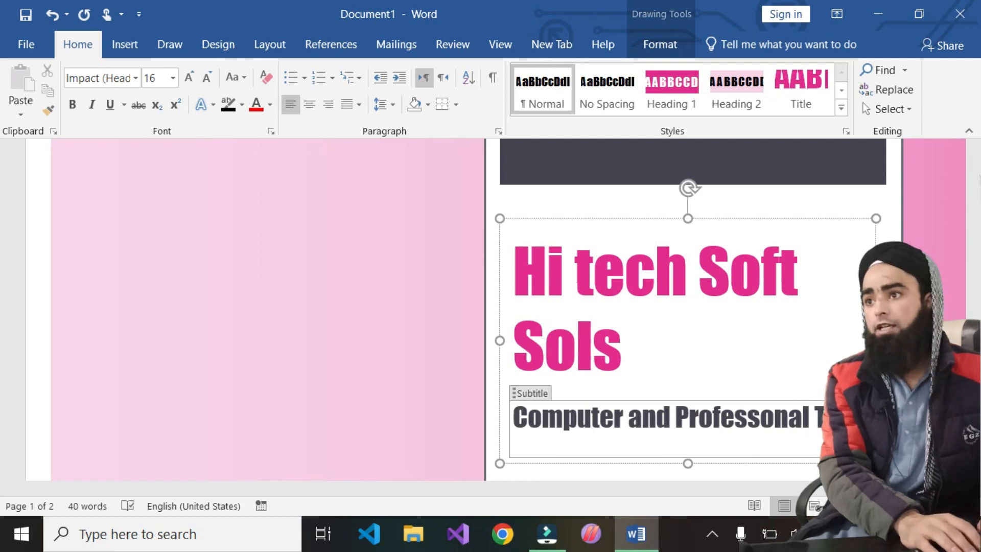
{"action": "type", "text": "raining ins"}
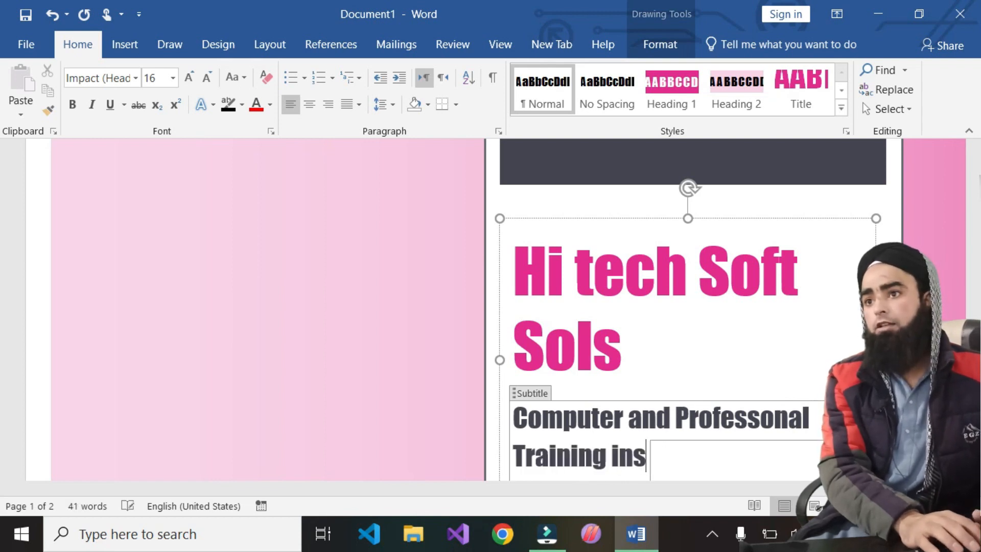
{"action": "type", "text": "titute"}
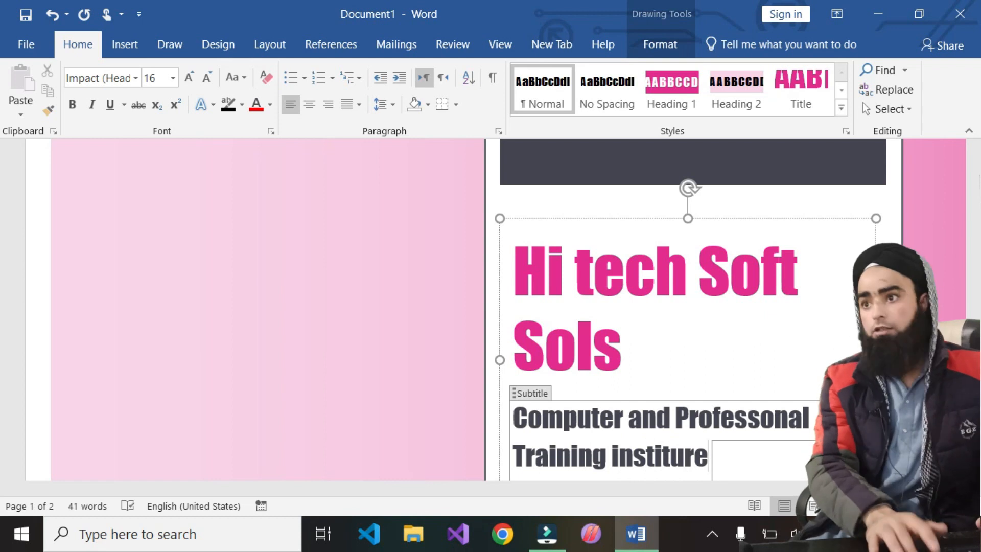
{"action": "key", "text": "BackSpace"}
{"action": "key", "text": "BackSpace"}
{"action": "type", "text": "e"}
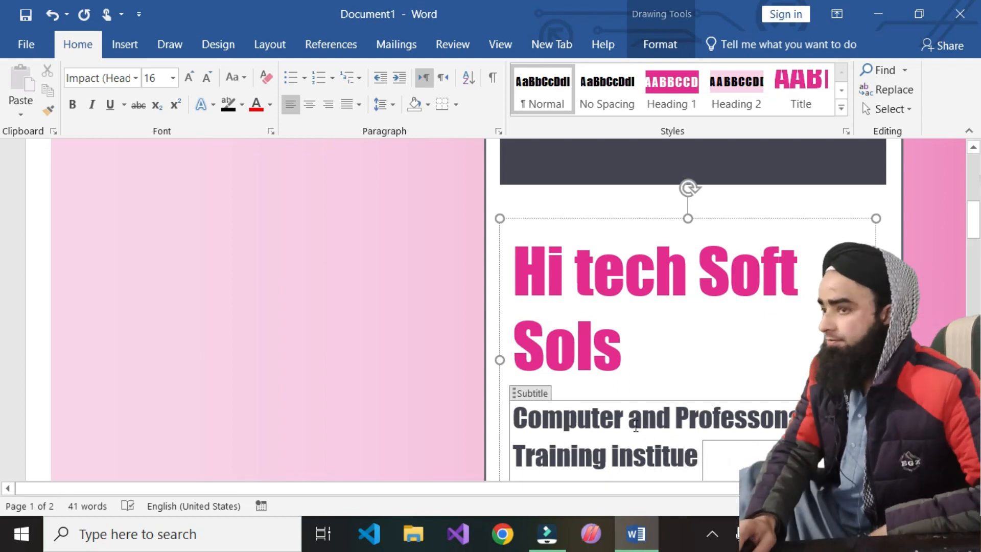
{"action": "scroll", "coordinate": [635, 425], "scroll_direction": "down", "scroll_amount": 5}
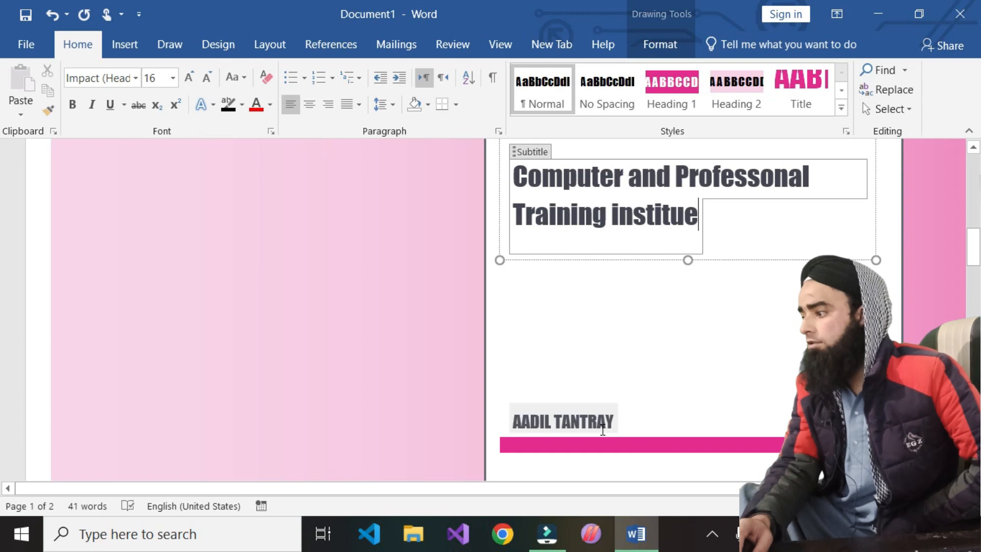
- Delete the existing author name and type the new author's name in its place
{"action": "left_click", "coordinate": [626, 424]}
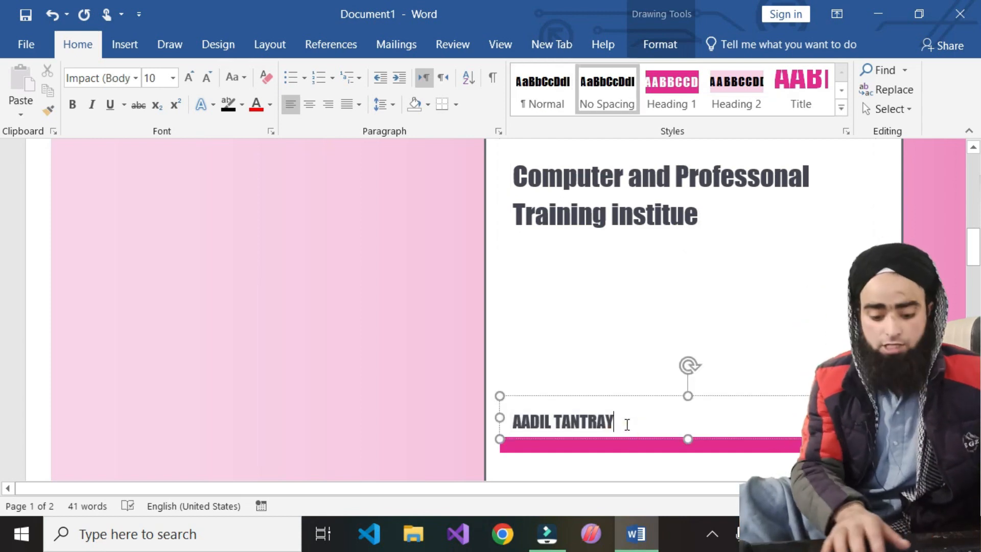
{"action": "key", "text": "ctrl+a"}
{"action": "key", "text": "BackSpace"}
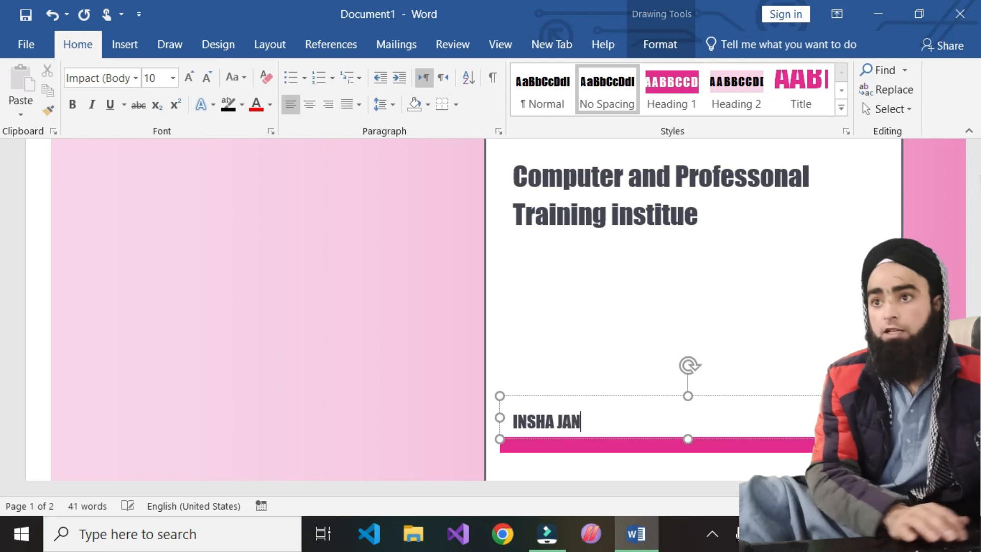
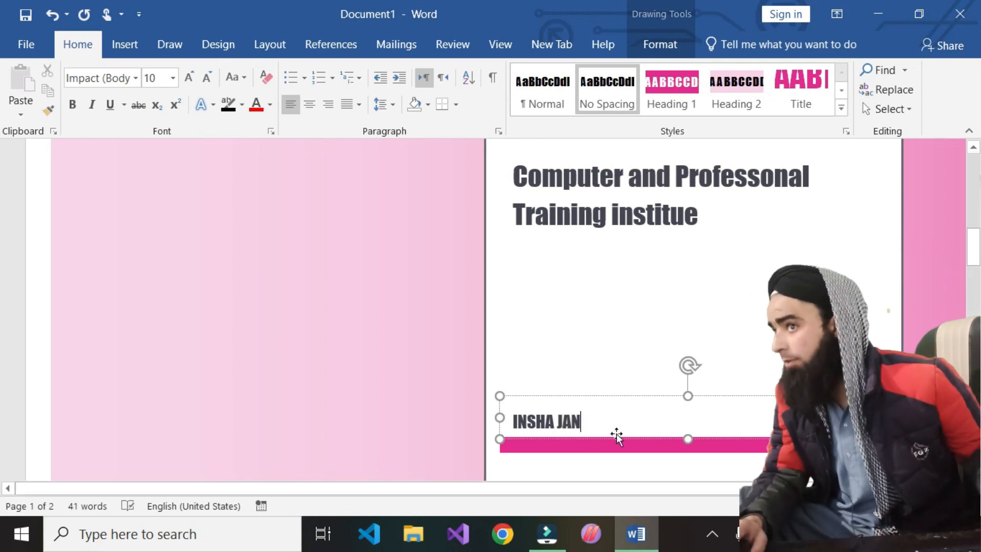
{"action": "scroll", "coordinate": [680, 467], "scroll_direction": "down", "scroll_amount": 3}
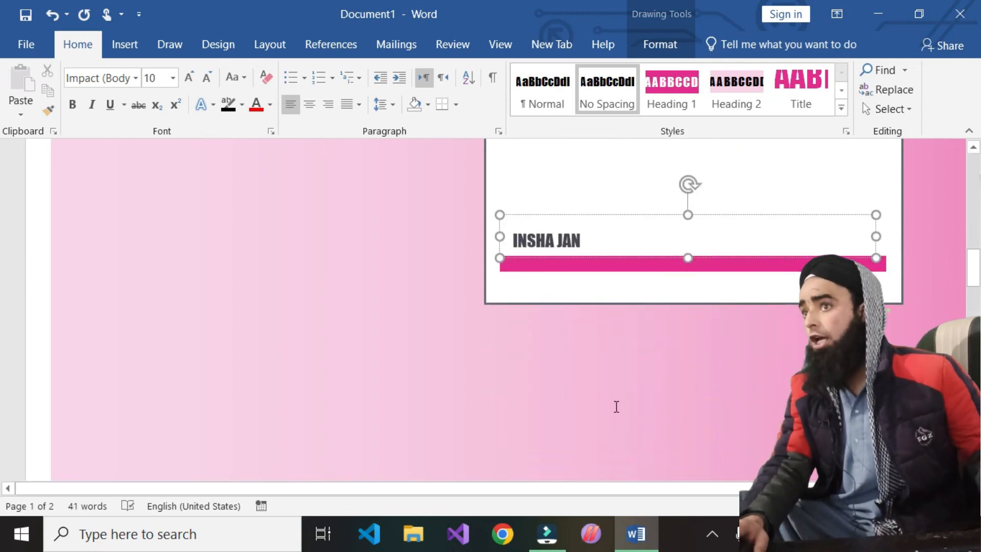
{"action": "scroll", "coordinate": [616, 407], "scroll_direction": "down", "scroll_amount": 4}
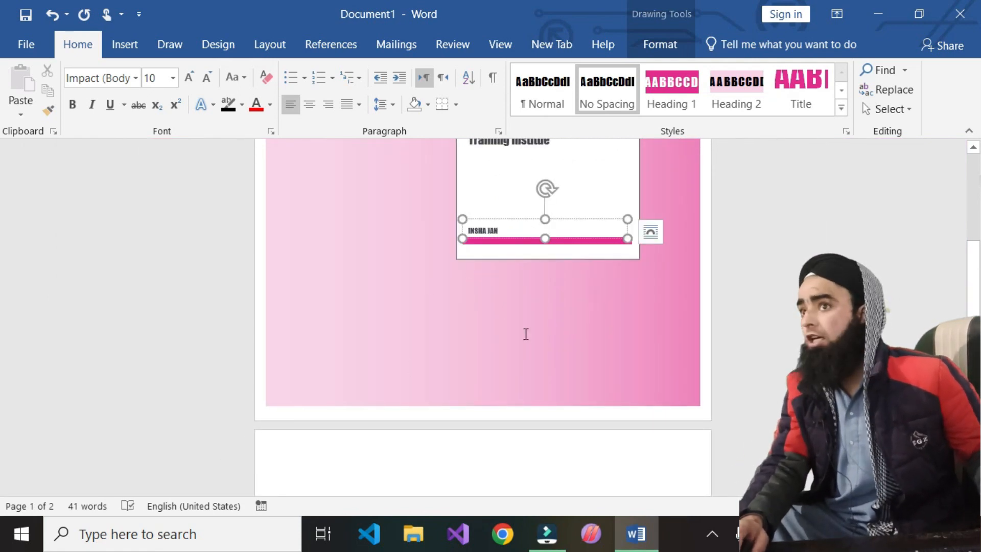
- Generate random filler paragraphs on page 2 with =rand(12,5)
{"action": "scroll", "coordinate": [516, 349], "scroll_direction": "down", "scroll_amount": 3}
{"action": "left_click", "coordinate": [414, 347]}
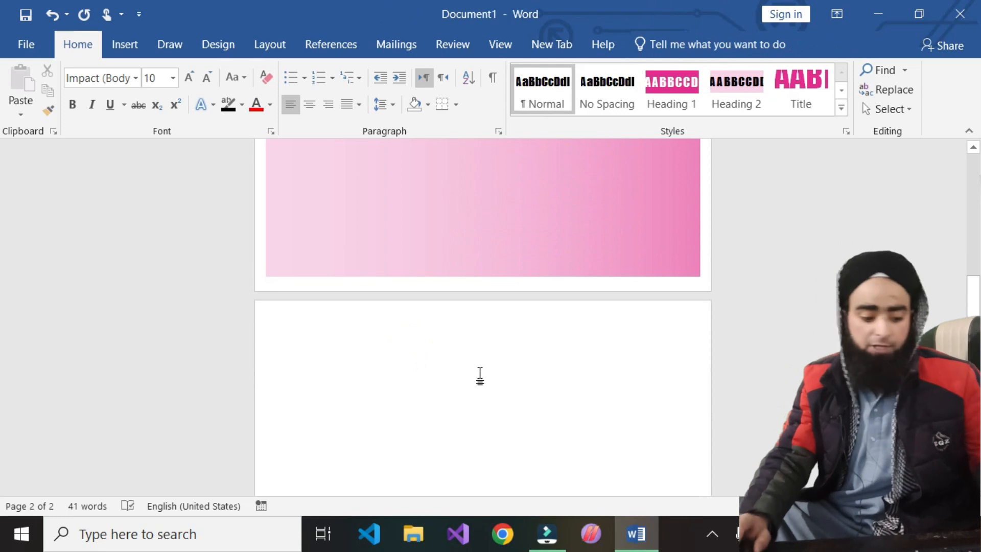
{"action": "type", "text": "=rand"}
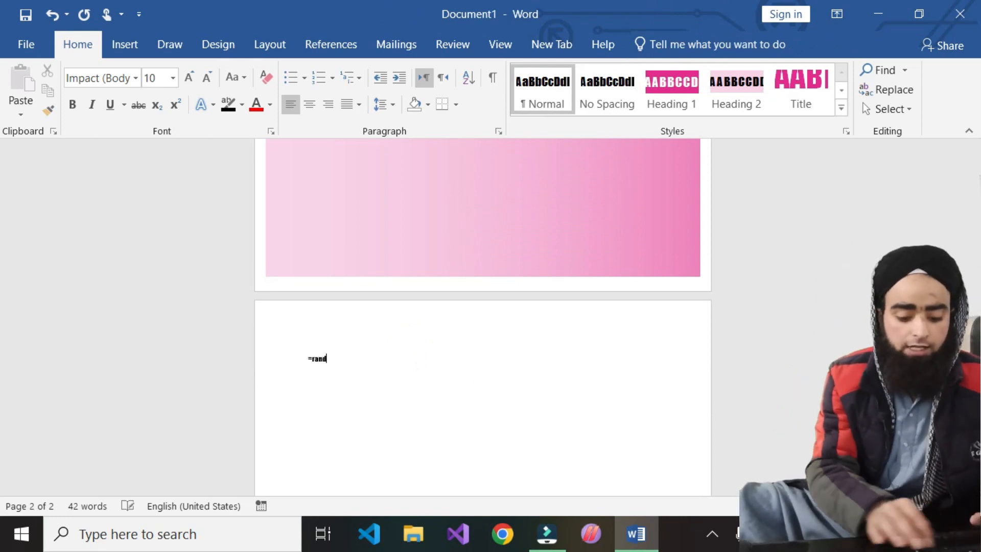
{"action": "type", "text": "(12"}
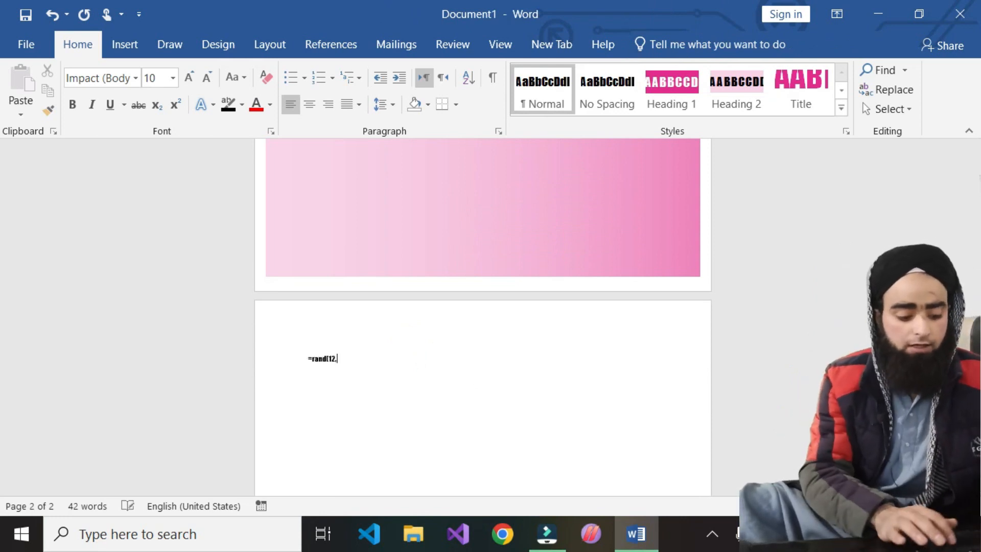
{"action": "type", "text": ",5)"}
{"action": "key", "text": "Return"}
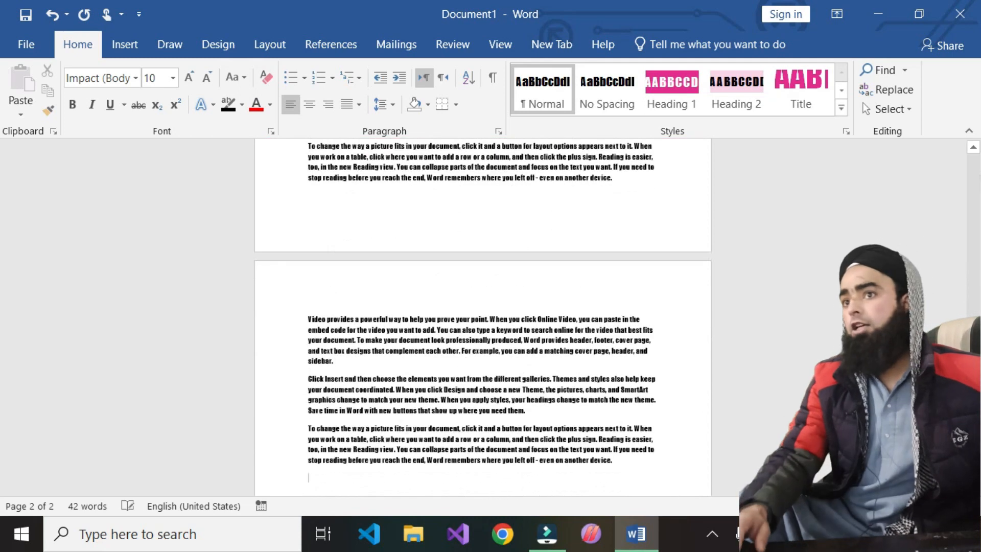
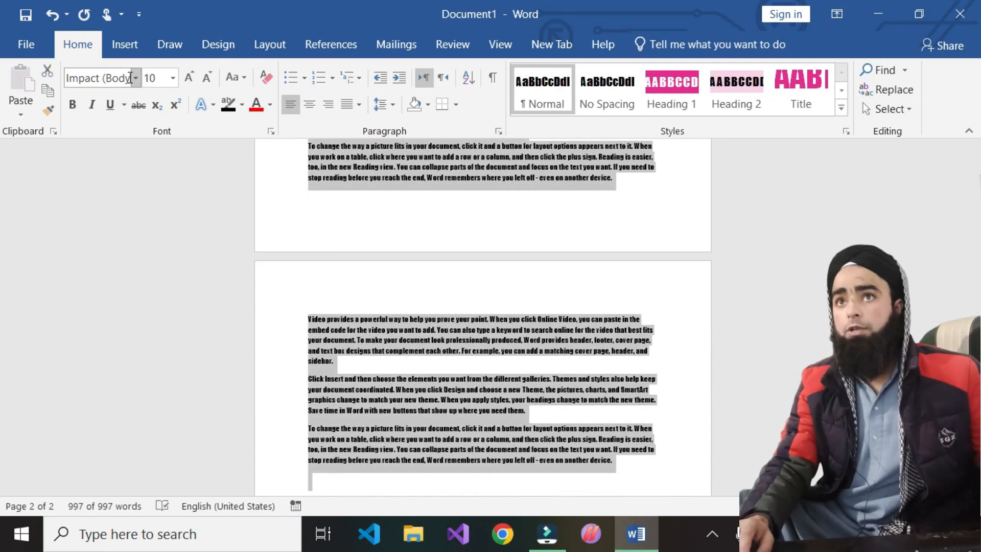
- Change the selected body text font to Century, then to Arial
{"action": "left_click", "coordinate": [137, 78]}
{"action": "left_click", "coordinate": [114, 273]}
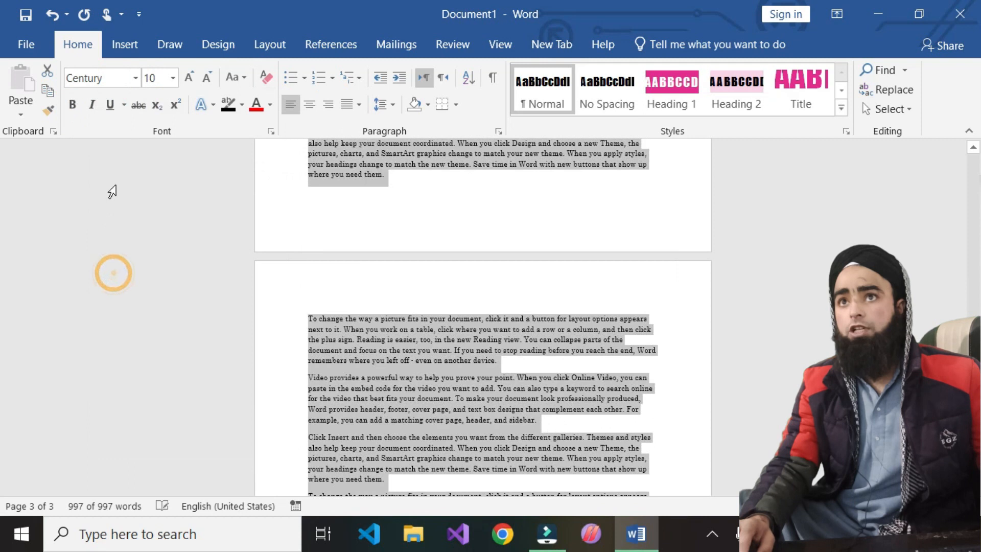
{"action": "left_click", "coordinate": [137, 78]}
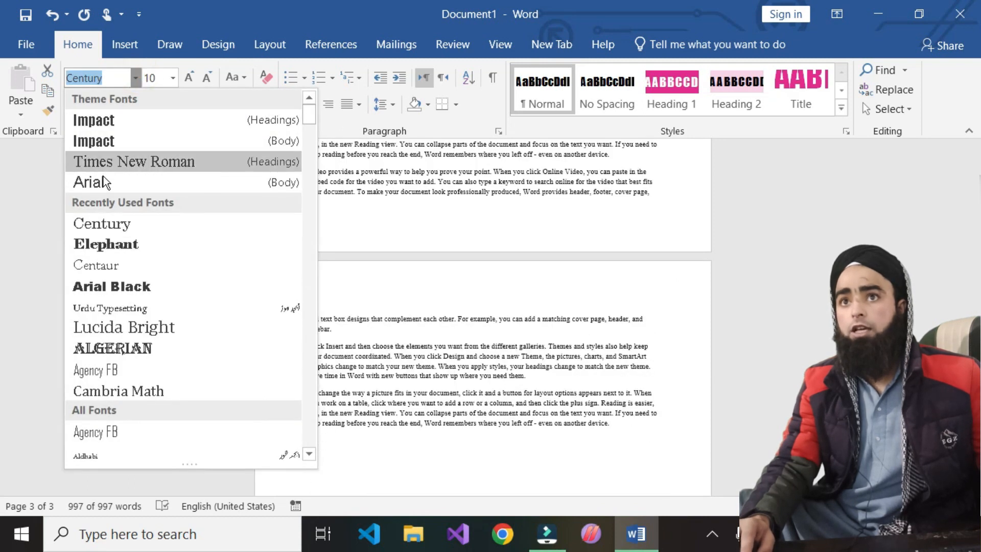
{"action": "left_click", "coordinate": [103, 179]}
- Enlarge the body text to 20 pt and review the resulting pages
{"action": "left_click", "coordinate": [188, 82]}
{"action": "left_click", "coordinate": [188, 82]}
{"action": "left_click", "coordinate": [190, 82]}
{"action": "left_click", "coordinate": [190, 82]}
{"action": "left_click", "coordinate": [190, 82]}
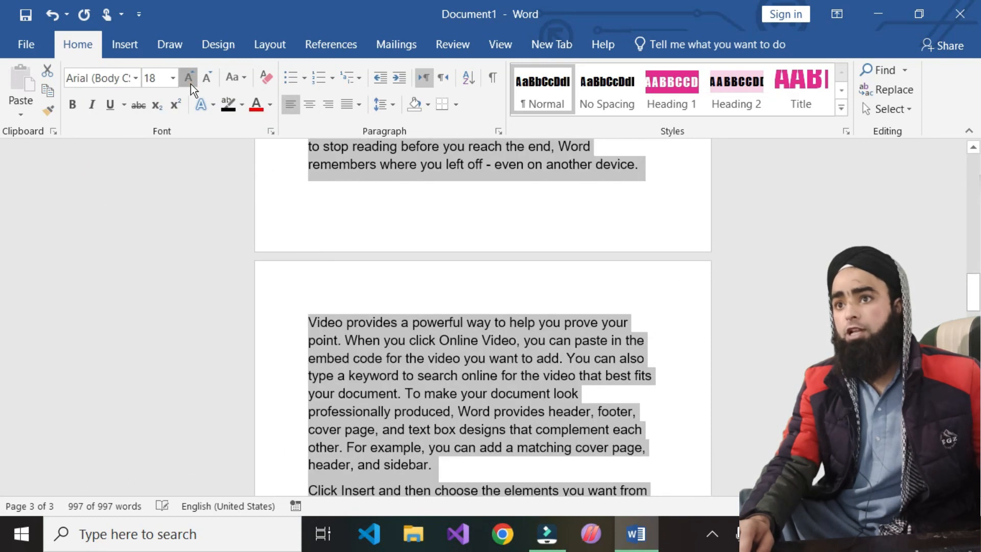
{"action": "left_click", "coordinate": [190, 82]}
{"action": "left_click", "coordinate": [483, 284]}
{"action": "scroll", "coordinate": [551, 284], "scroll_direction": "up", "scroll_amount": 15}
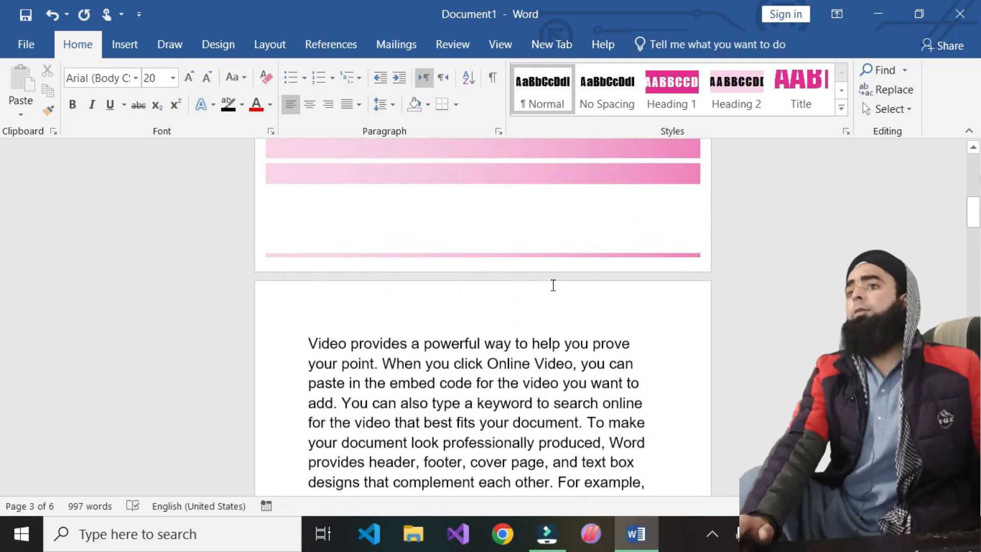
{"action": "scroll", "coordinate": [551, 284], "scroll_direction": "up", "scroll_amount": 5}
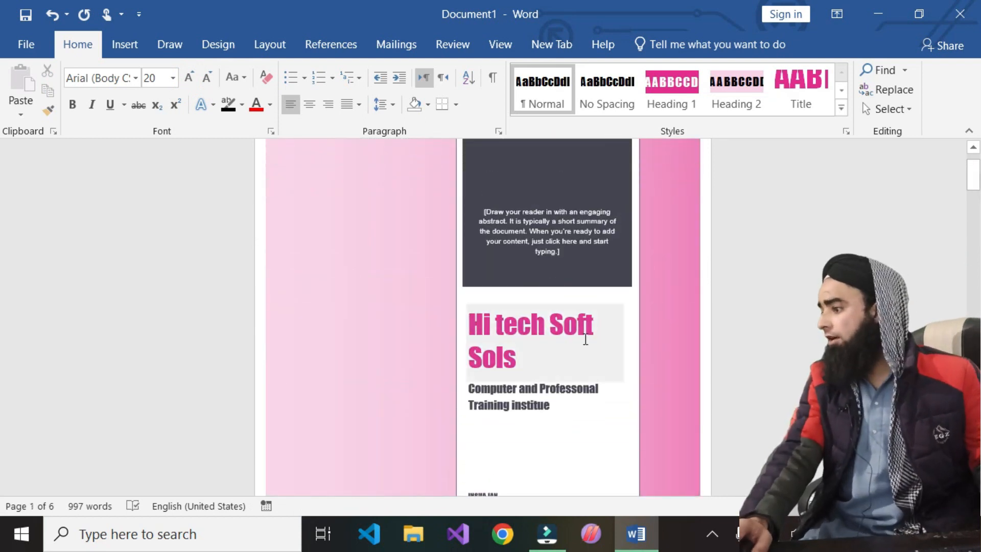
{"action": "scroll", "coordinate": [585, 339], "scroll_direction": "down", "scroll_amount": 4}
{"action": "scroll", "coordinate": [581, 396], "scroll_direction": "down", "scroll_amount": 6}
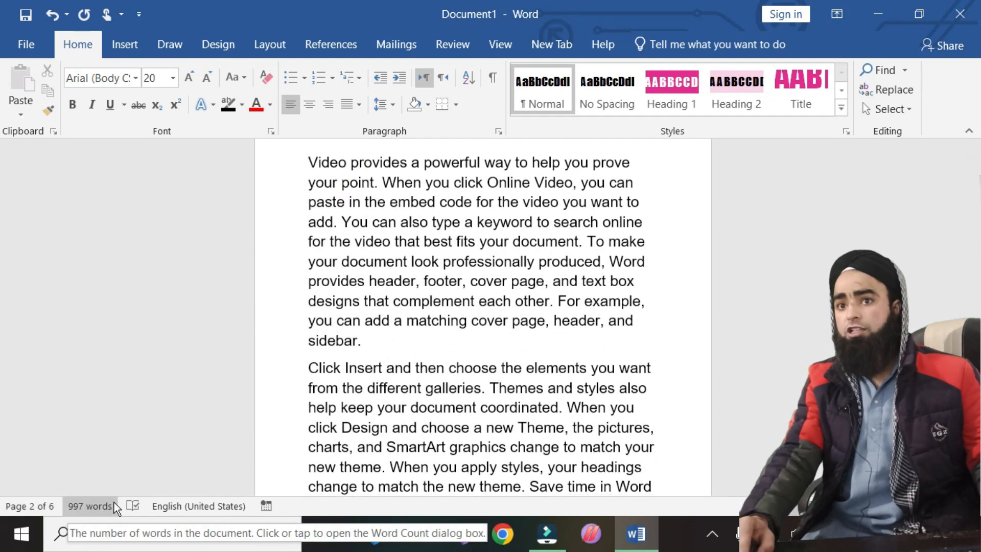
{"action": "scroll", "coordinate": [524, 369], "scroll_direction": "down", "scroll_amount": 15}
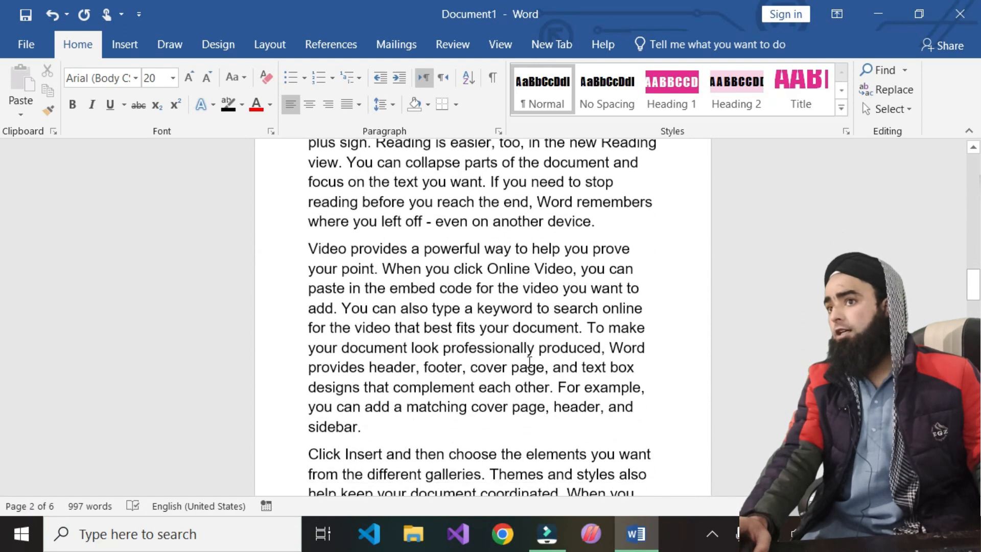
{"action": "scroll", "coordinate": [524, 369], "scroll_direction": "down", "scroll_amount": 3}
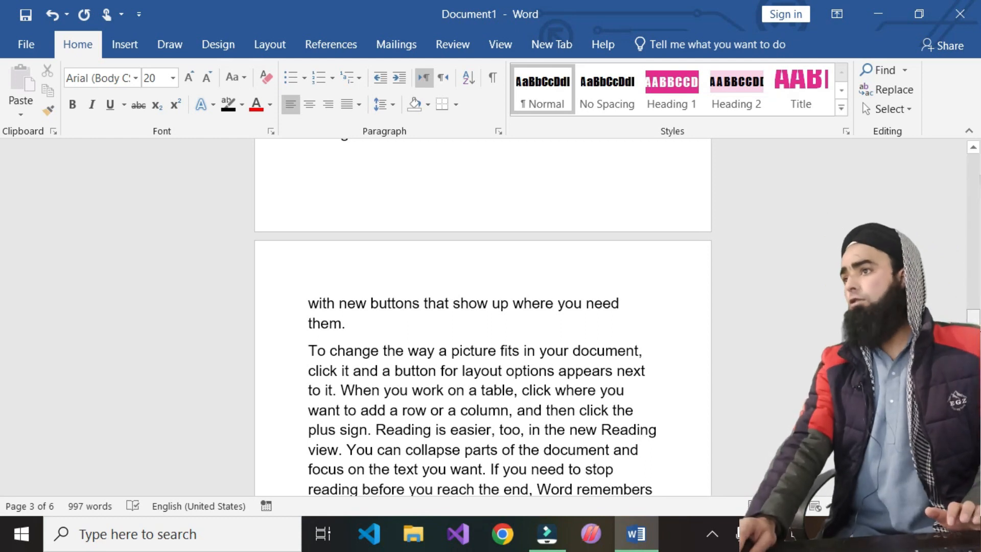
{"action": "scroll", "coordinate": [483, 316], "scroll_direction": "down", "scroll_amount": 15}
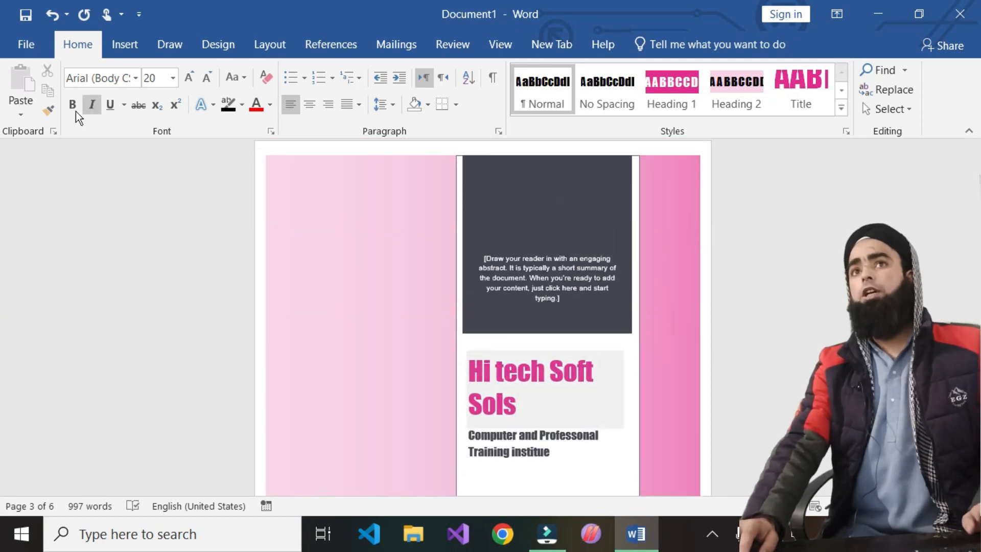
- Insert the cover page design with the tree-lined road photo
{"action": "left_click", "coordinate": [116, 44]}
{"action": "left_click", "coordinate": [33, 116]}
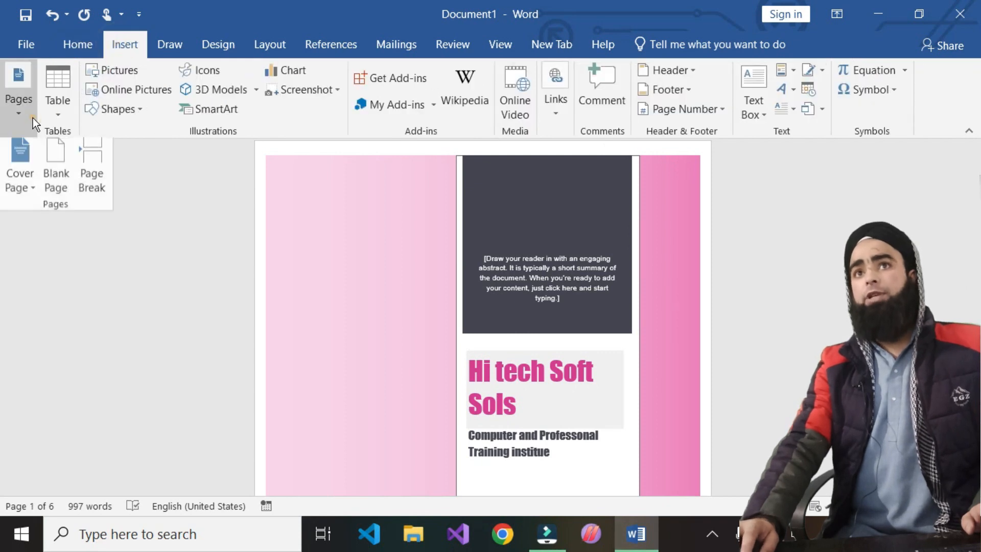
{"action": "left_click", "coordinate": [18, 191]}
{"action": "scroll", "coordinate": [179, 335], "scroll_direction": "down", "scroll_amount": 5}
{"action": "scroll", "coordinate": [179, 335], "scroll_direction": "up", "scroll_amount": 5}
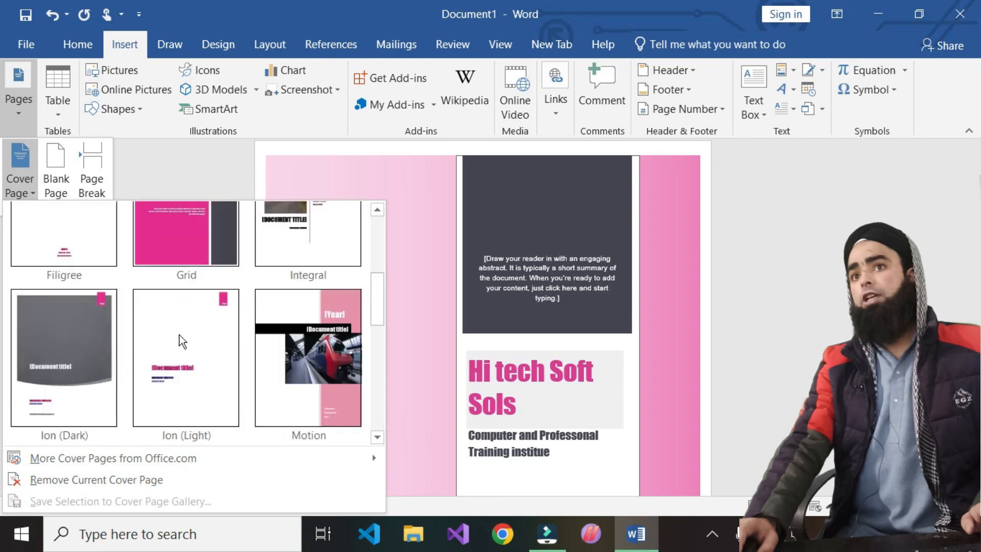
{"action": "scroll", "coordinate": [232, 354], "scroll_direction": "down", "scroll_amount": 5}
{"action": "scroll", "coordinate": [308, 314], "scroll_direction": "up", "scroll_amount": 5}
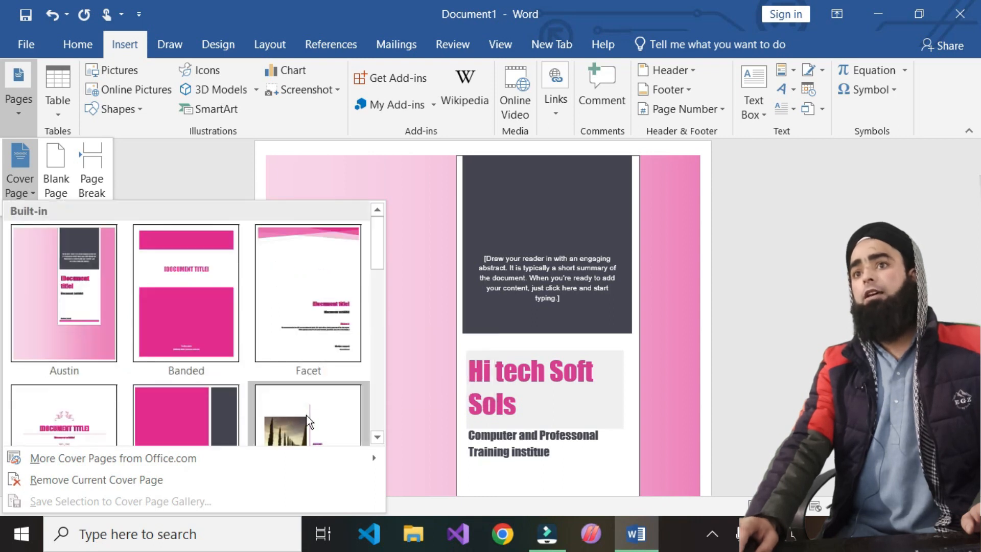
{"action": "left_click", "coordinate": [296, 418]}
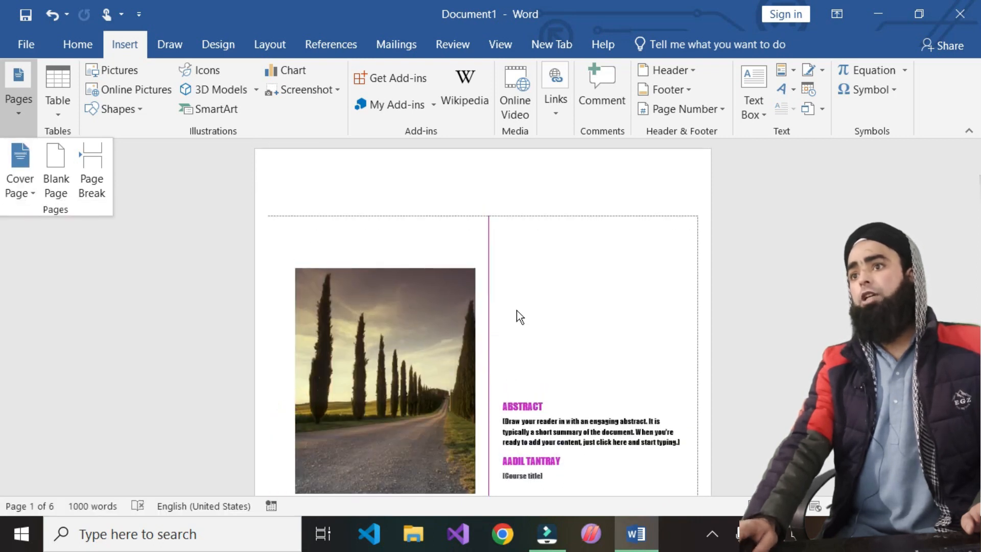
- Correct the subtitle's 'Professonal' to 'Professional' and 'institue' to 'institute'
{"action": "scroll", "coordinate": [419, 401], "scroll_direction": "down", "scroll_amount": 2}
{"action": "scroll", "coordinate": [398, 443], "scroll_direction": "down", "scroll_amount": 2}
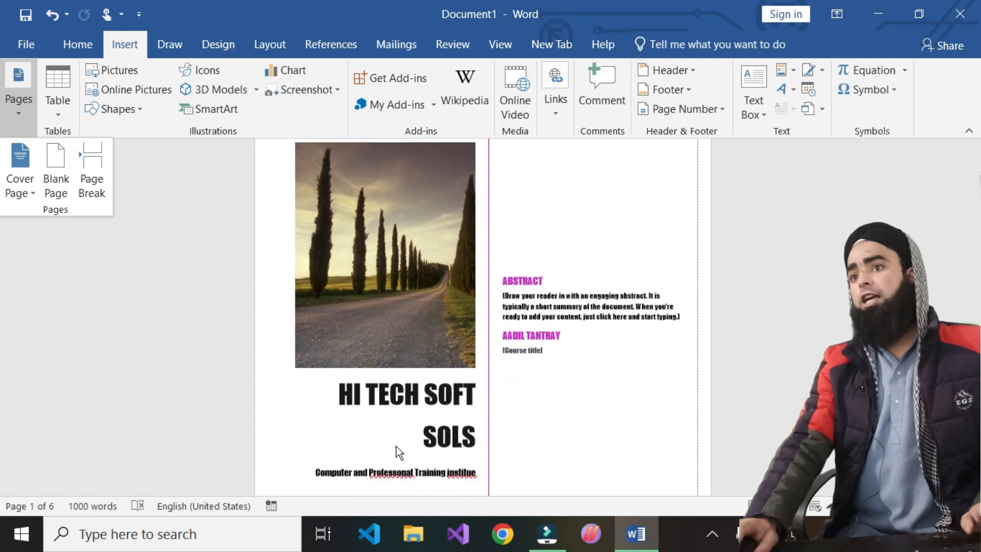
{"action": "right_click", "coordinate": [393, 468]}
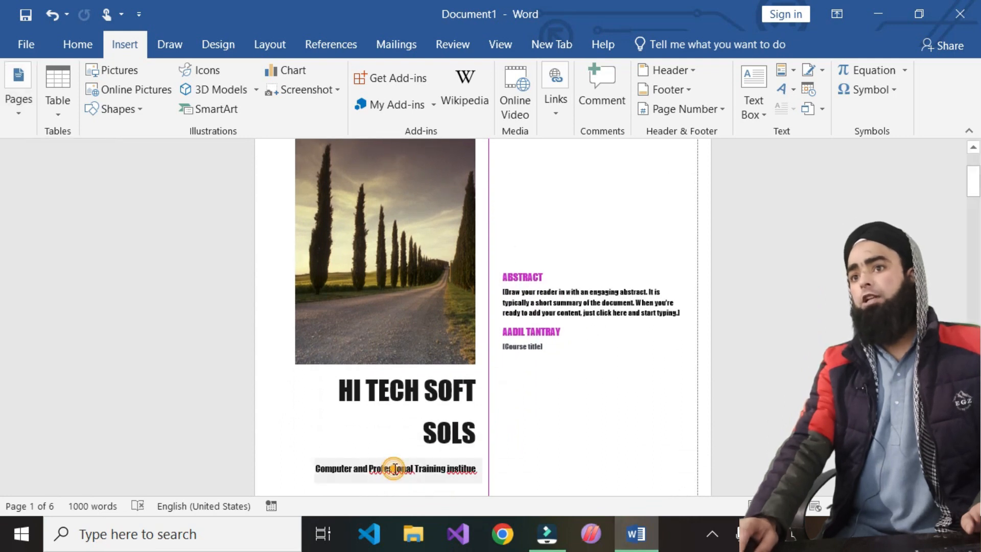
{"action": "right_click", "coordinate": [394, 469]}
{"action": "left_click", "coordinate": [302, 172]}
{"action": "right_click", "coordinate": [469, 466]}
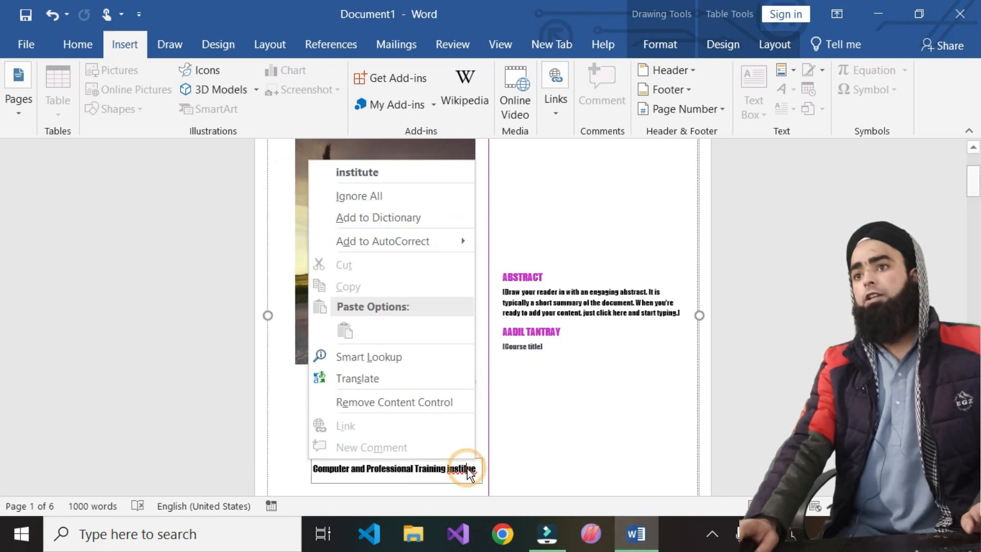
{"action": "left_click", "coordinate": [394, 173]}
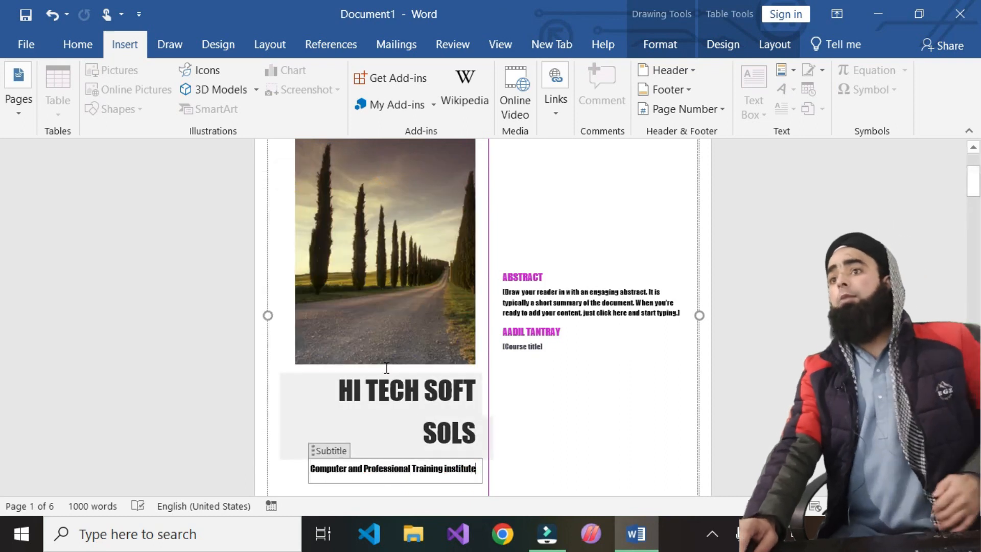
{"action": "left_click", "coordinate": [378, 218]}
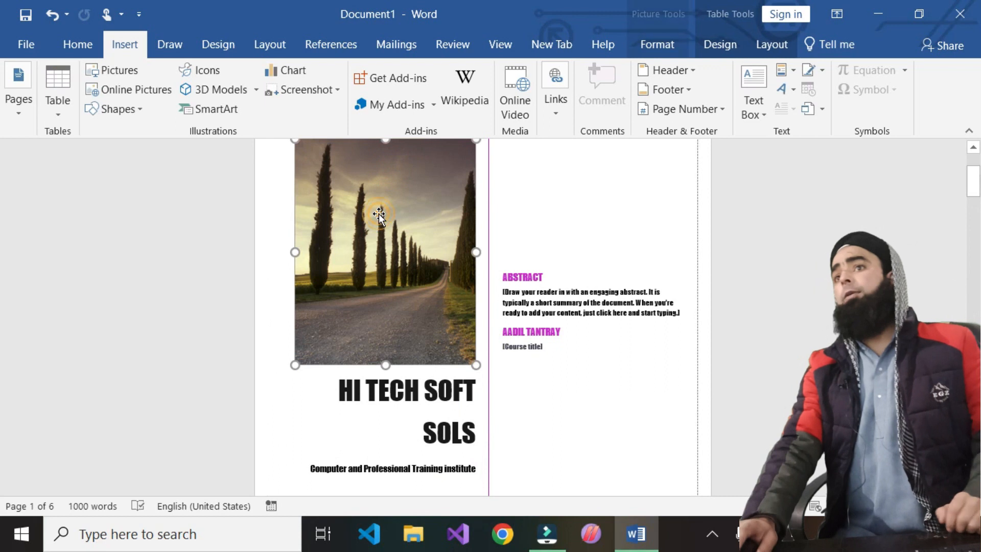
- Cut the road photo from the cover and insert the classroom photo
{"action": "right_click", "coordinate": [404, 252]}
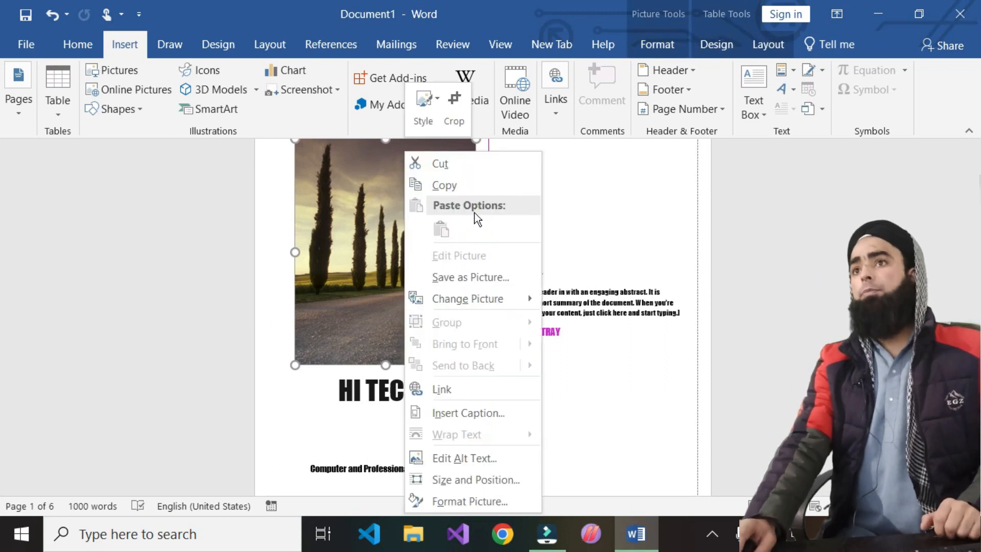
{"action": "left_click", "coordinate": [449, 161]}
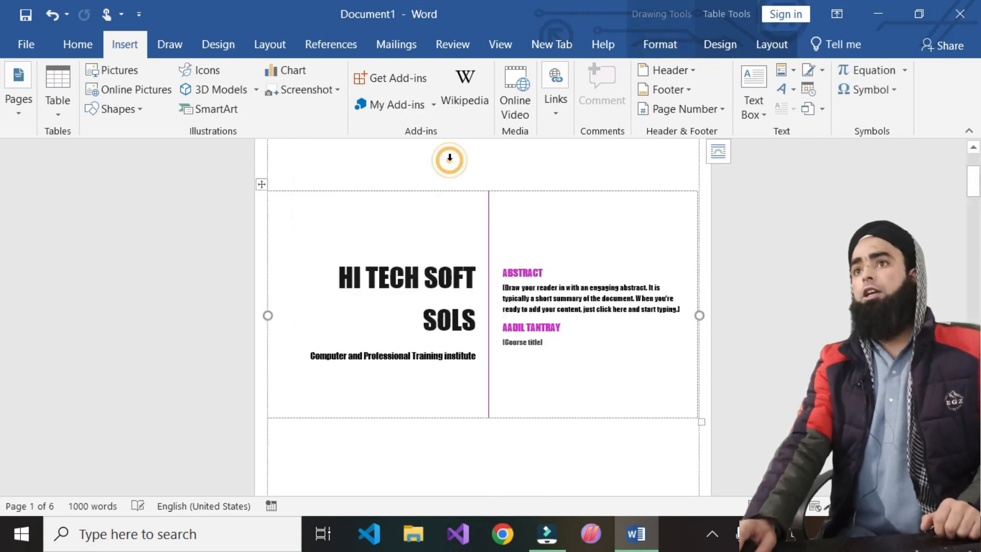
{"action": "left_click", "coordinate": [132, 72]}
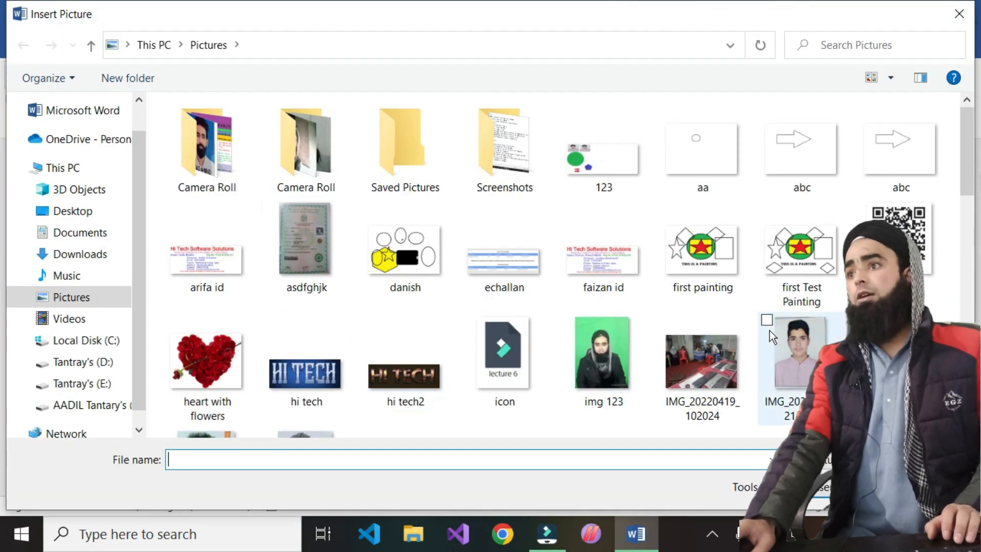
{"action": "scroll", "coordinate": [590, 342], "scroll_direction": "down", "scroll_amount": 5}
{"action": "left_click", "coordinate": [350, 304]}
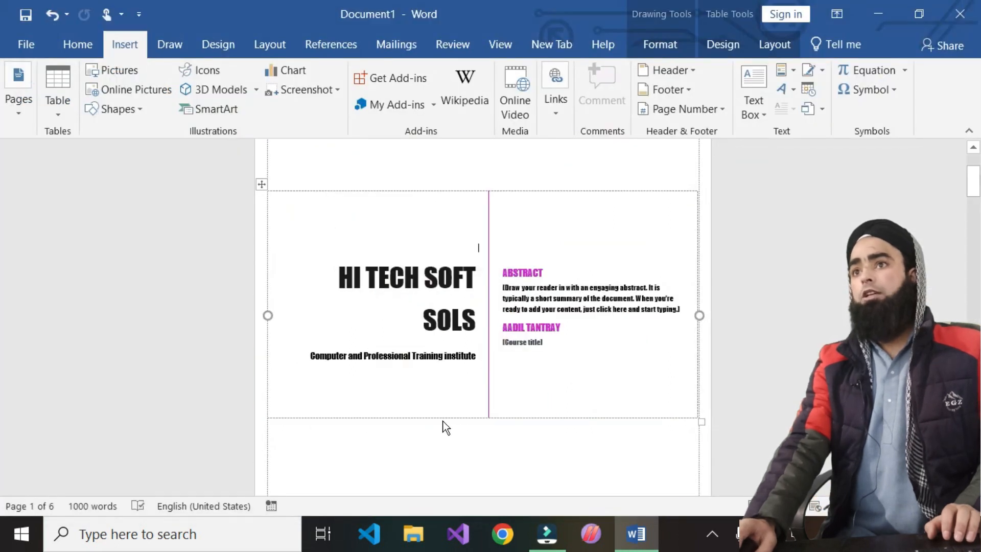
- Narrow the classroom photo to 3.73 inches to fit the left column
{"action": "scroll", "coordinate": [594, 400], "scroll_direction": "down", "scroll_amount": 4}
{"action": "scroll", "coordinate": [594, 400], "scroll_direction": "up", "scroll_amount": 3}
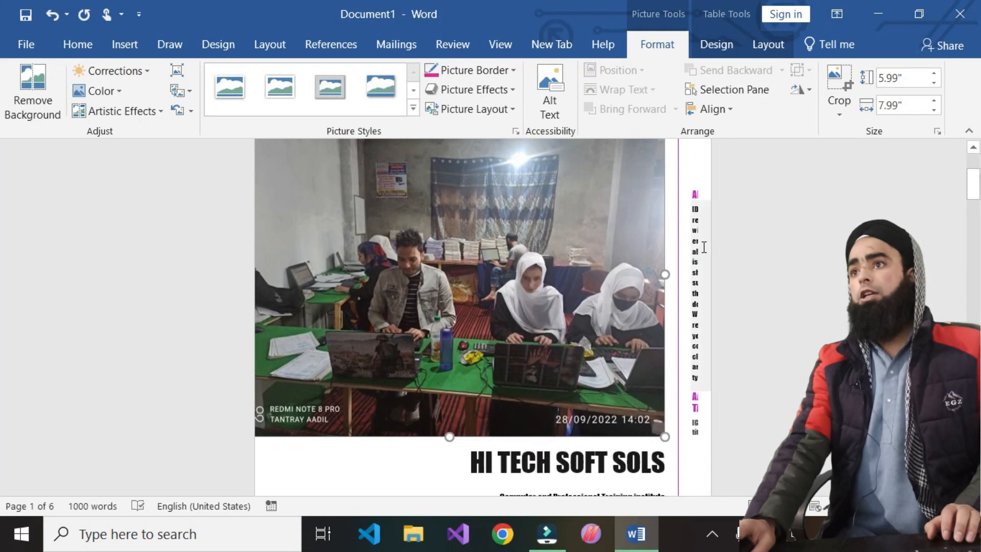
{"action": "left_click_drag", "start_coordinate": [664, 275], "coordinate": [436, 297]}
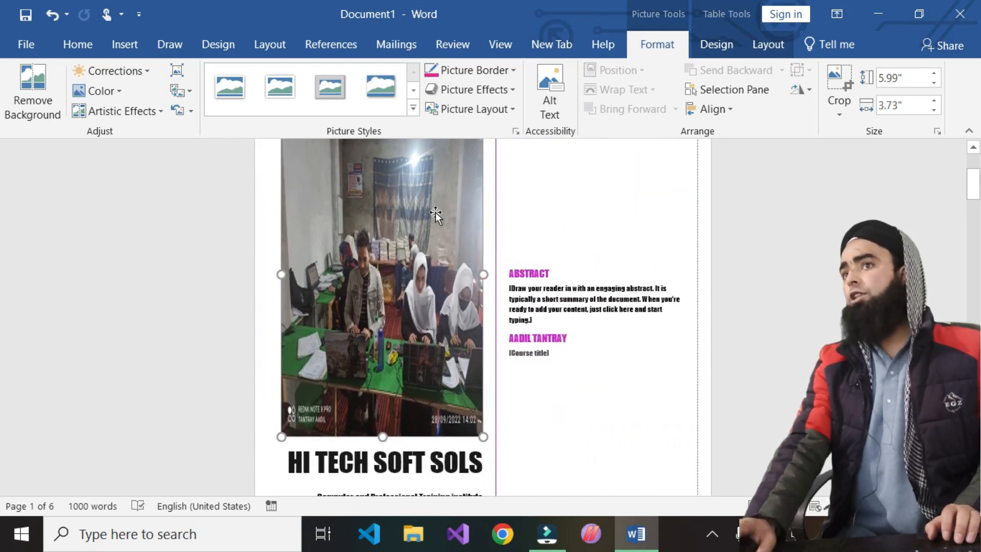
{"action": "scroll", "coordinate": [489, 345], "scroll_direction": "up", "scroll_amount": 6}
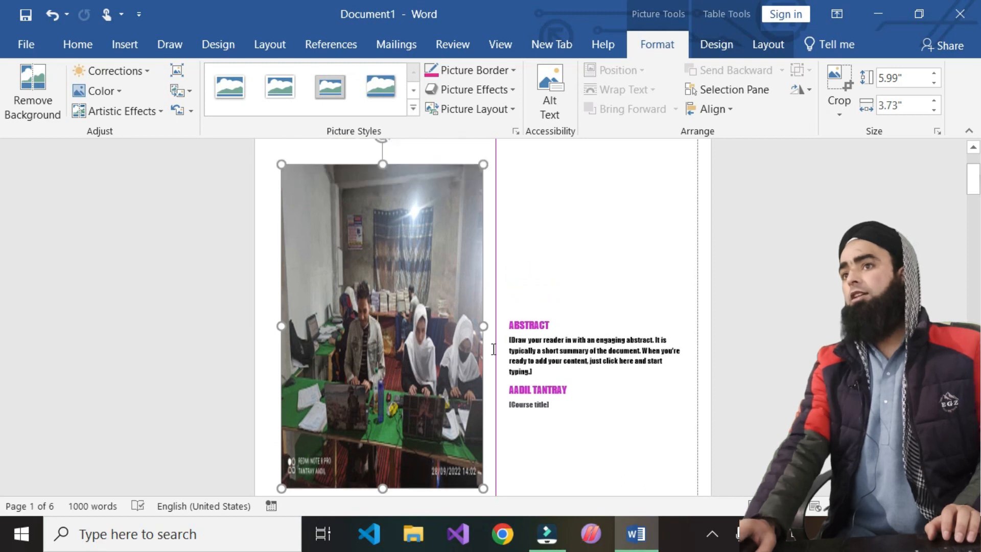
{"action": "scroll", "coordinate": [493, 345], "scroll_direction": "down", "scroll_amount": 6}
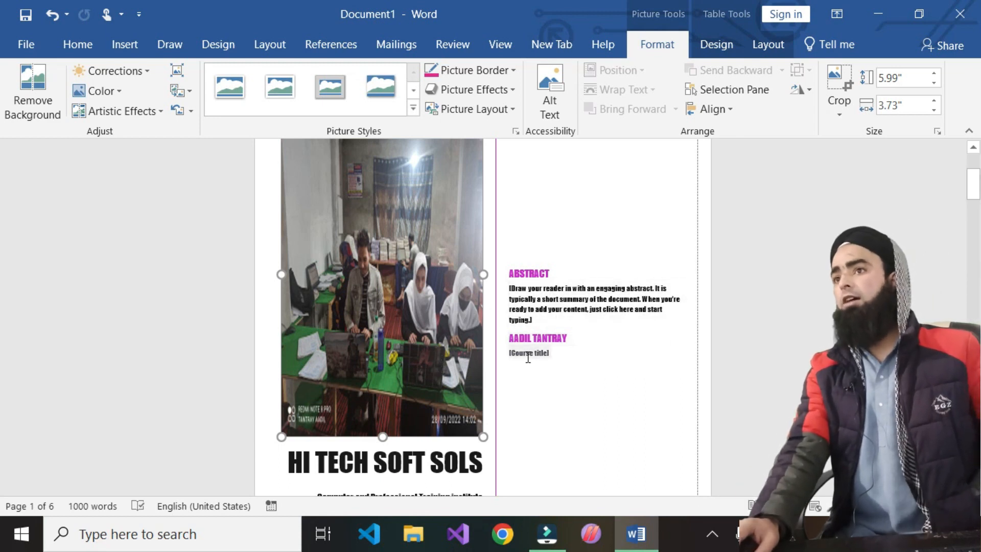
{"action": "scroll", "coordinate": [542, 332], "scroll_direction": "down", "scroll_amount": 3}
{"action": "scroll", "coordinate": [335, 317], "scroll_direction": "up", "scroll_amount": 7}
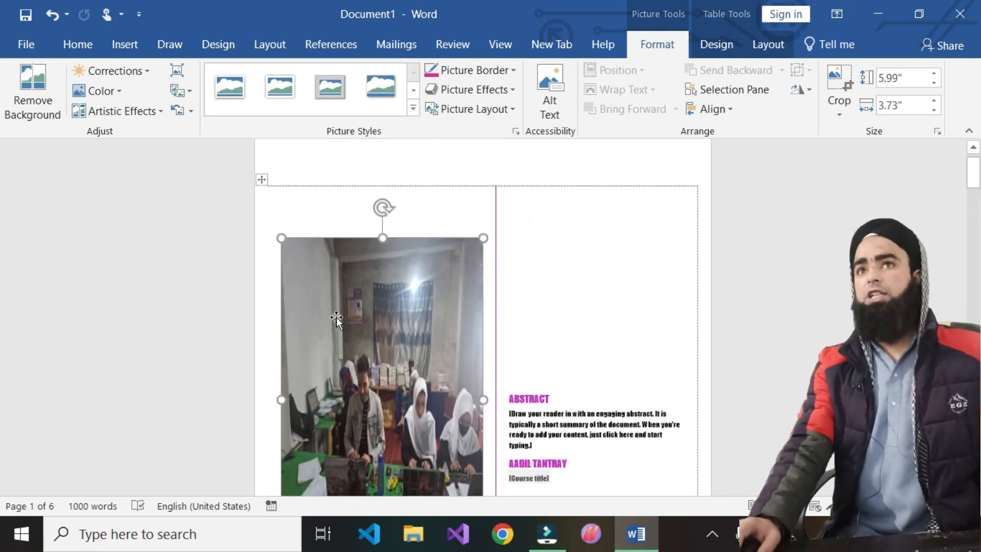
{"action": "left_click", "coordinate": [117, 53]}
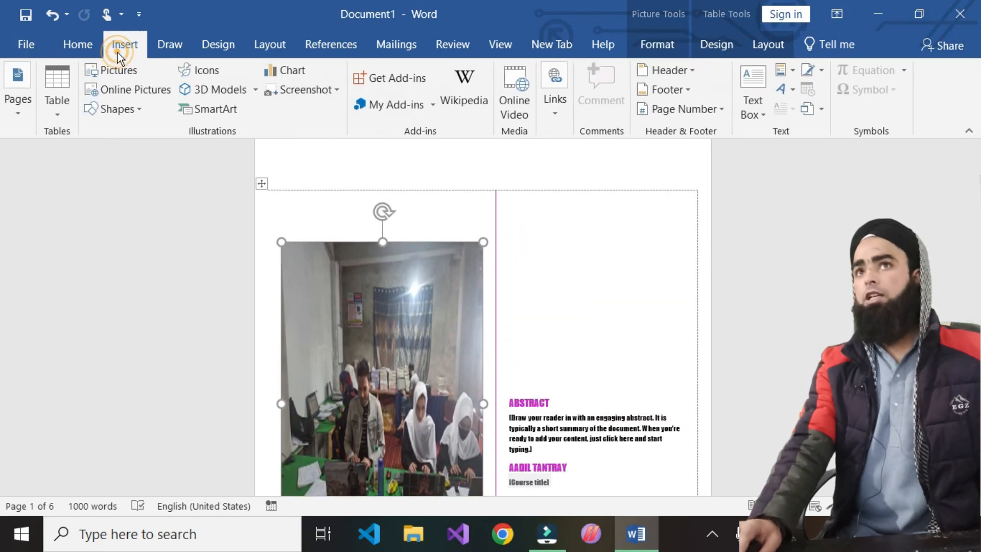
- Insert the Motion cover page with the train photo
{"action": "left_click", "coordinate": [11, 94]}
{"action": "left_click", "coordinate": [20, 185]}
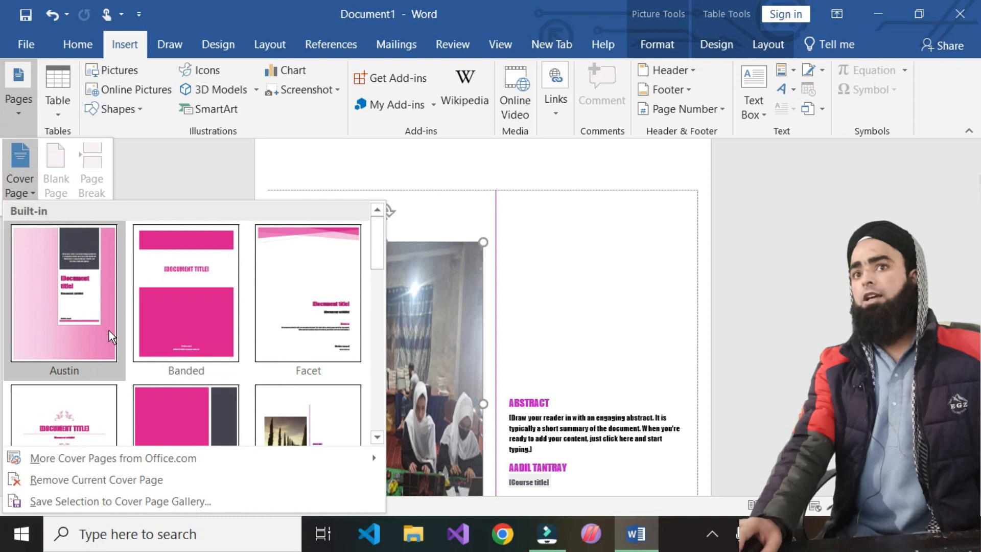
{"action": "scroll", "coordinate": [107, 327], "scroll_direction": "down", "scroll_amount": 5}
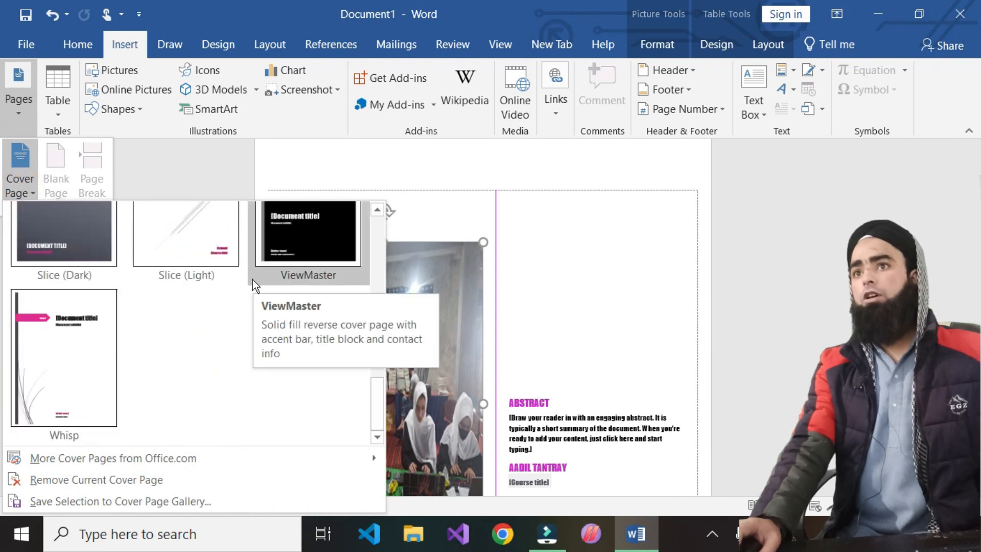
{"action": "left_click_drag", "start_coordinate": [381, 394], "coordinate": [376, 281]}
{"action": "left_click", "coordinate": [327, 386]}
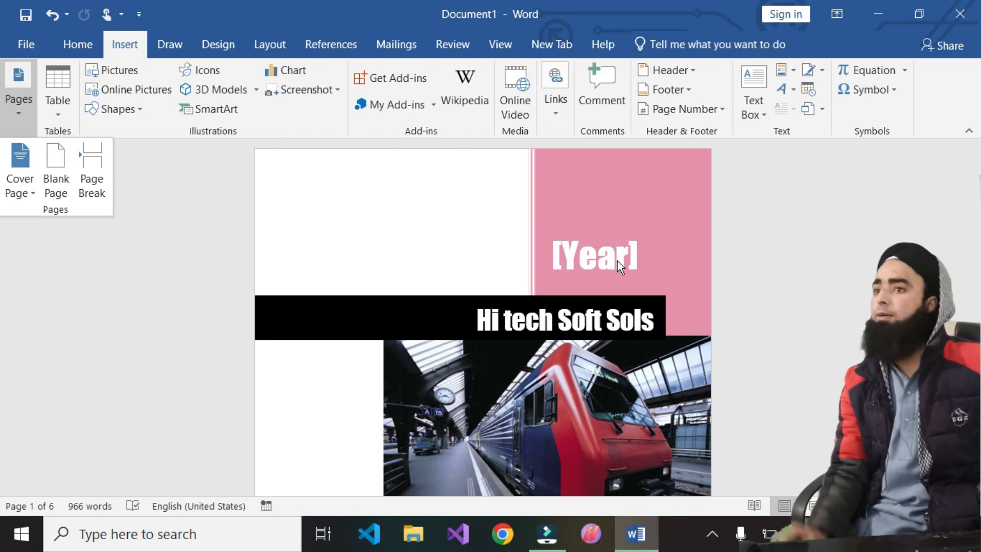
{"action": "scroll", "coordinate": [567, 288], "scroll_direction": "down", "scroll_amount": 3}
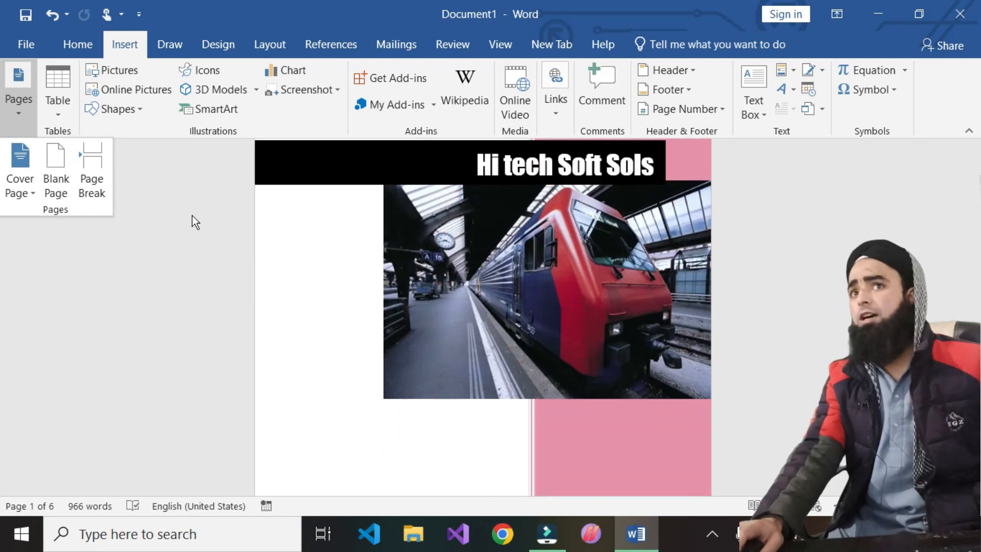
- Browse the cover page gallery for more designs from Office.com
{"action": "left_click", "coordinate": [35, 185]}
{"action": "mouse_move", "coordinate": [77, 465]}
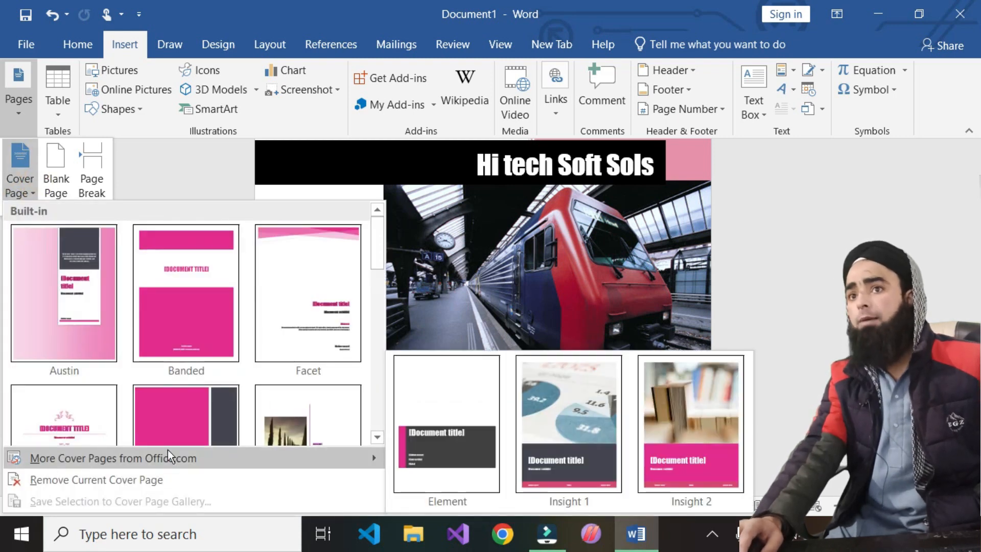
{"action": "scroll", "coordinate": [164, 388], "scroll_direction": "down", "scroll_amount": 3}
{"action": "scroll", "coordinate": [160, 381], "scroll_direction": "up", "scroll_amount": 3}
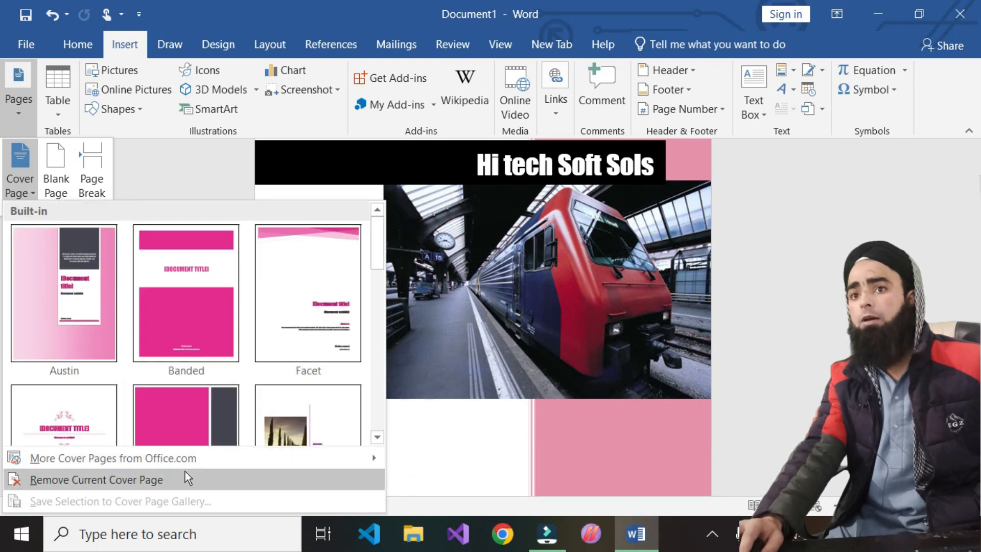
{"action": "mouse_move", "coordinate": [223, 456]}
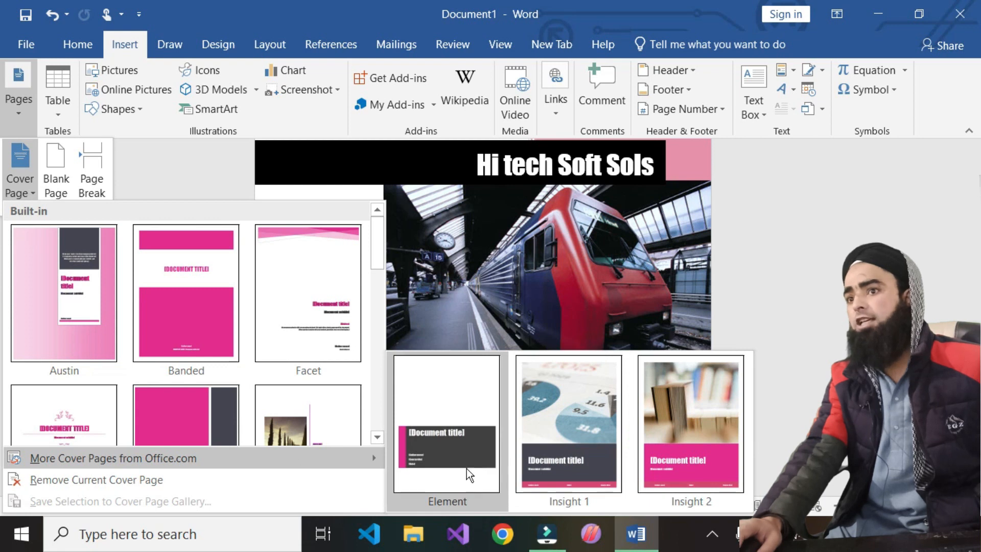
- Apply the Insight 1 cover page from Office.com
{"action": "left_click", "coordinate": [566, 413]}
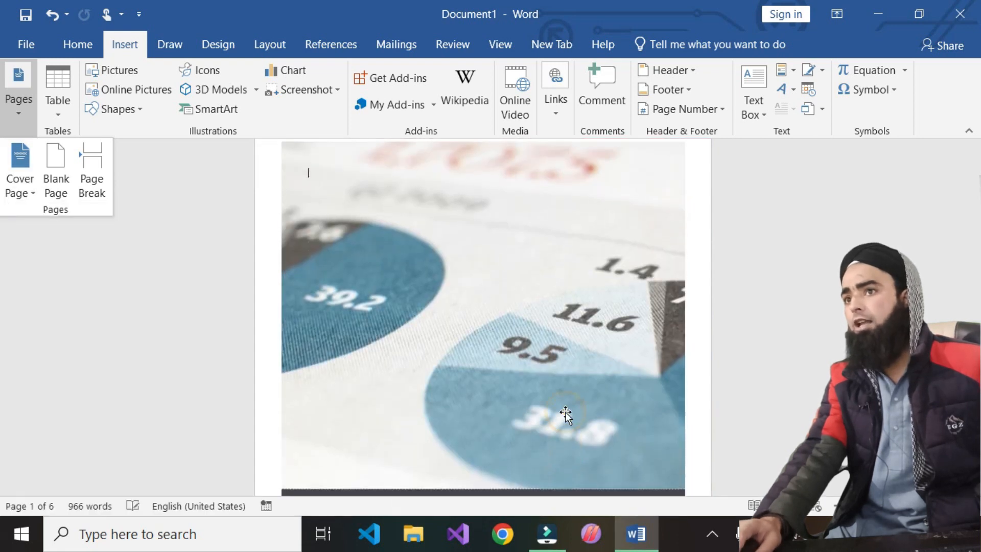
{"action": "scroll", "coordinate": [467, 393], "scroll_direction": "up", "scroll_amount": 1}
{"action": "scroll", "coordinate": [470, 392], "scroll_direction": "down", "scroll_amount": 4}
{"action": "scroll", "coordinate": [472, 390], "scroll_direction": "down", "scroll_amount": 4}
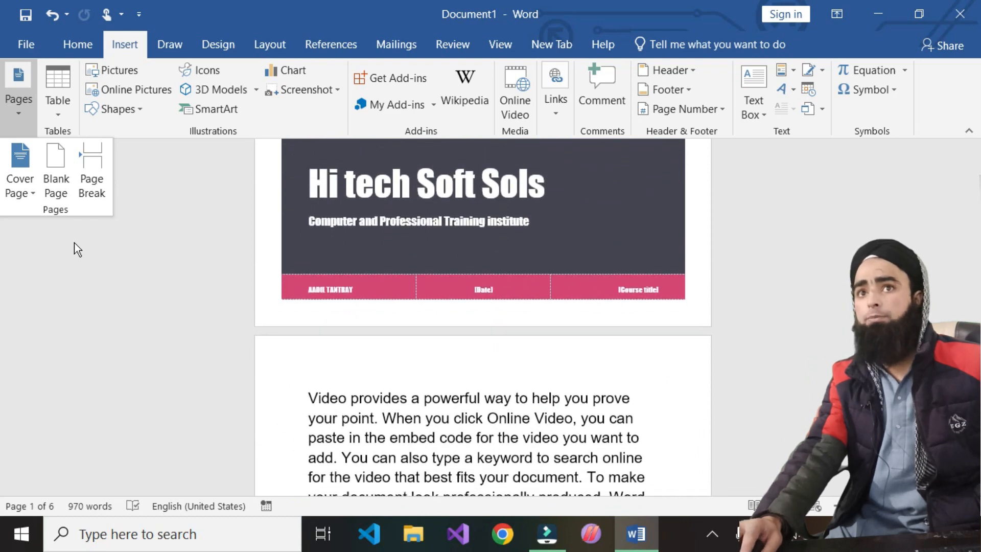
- Remove the current cover page so the document starts with body text
{"action": "left_click", "coordinate": [18, 192]}
{"action": "mouse_move", "coordinate": [115, 464]}
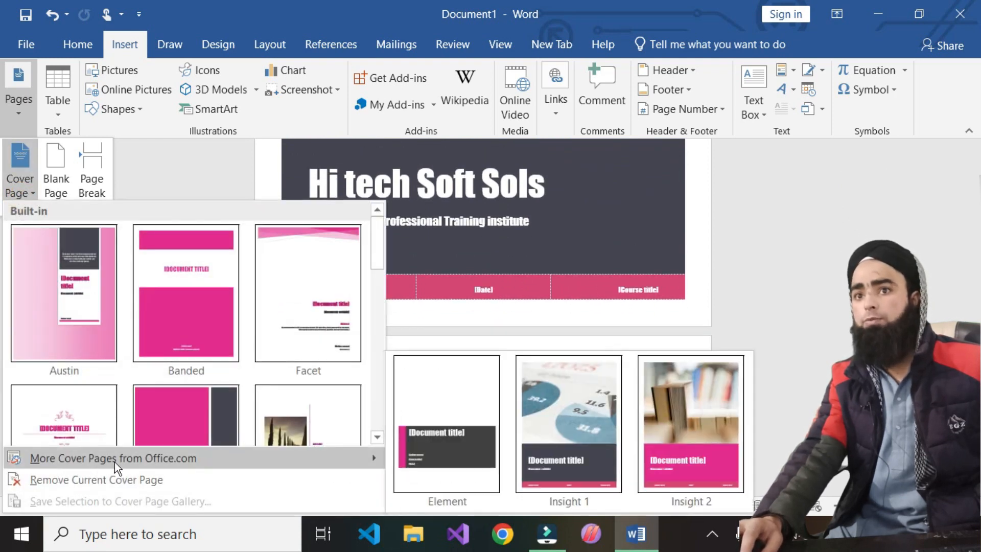
{"action": "left_click", "coordinate": [167, 457]}
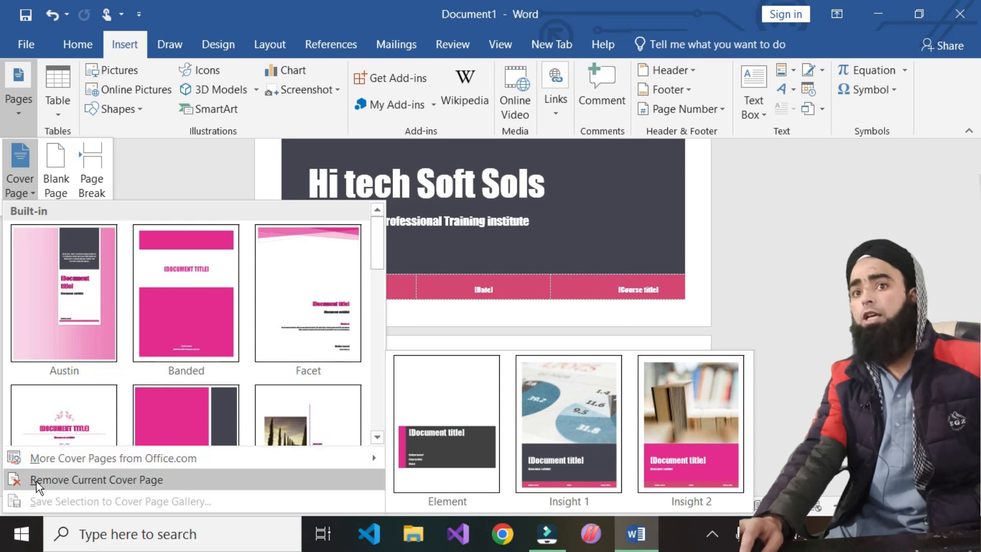
{"action": "mouse_move", "coordinate": [182, 458]}
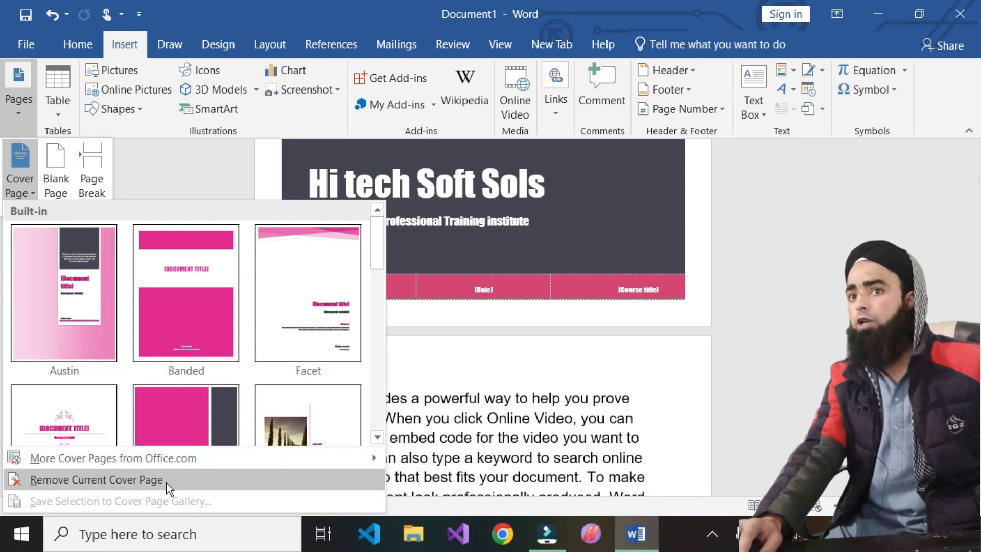
{"action": "left_click", "coordinate": [170, 482]}
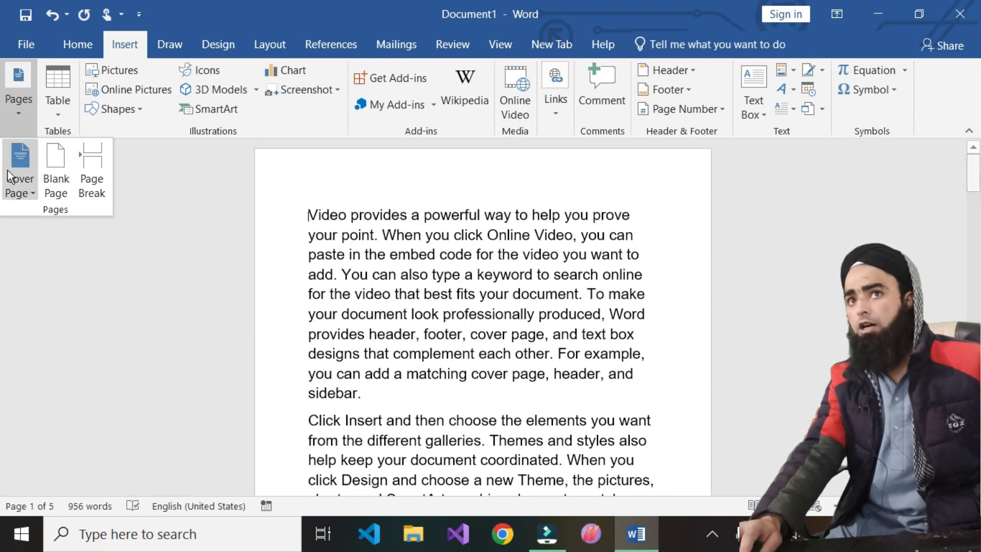
- Insert the Motion cover page with the train photo
{"action": "left_click", "coordinate": [23, 192]}
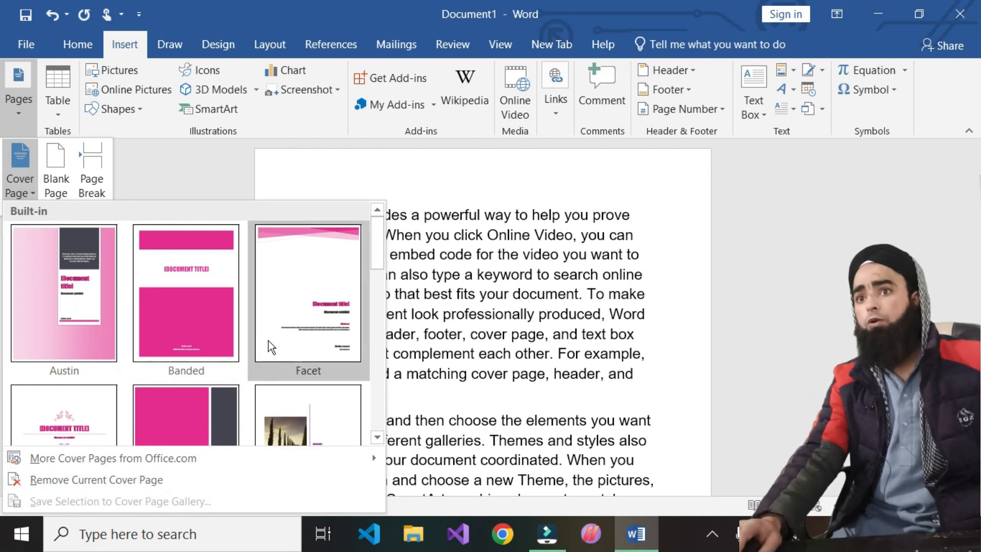
{"action": "scroll", "coordinate": [261, 335], "scroll_direction": "down", "scroll_amount": 5}
{"action": "scroll", "coordinate": [234, 333], "scroll_direction": "up", "scroll_amount": 3}
{"action": "left_click", "coordinate": [304, 358]}
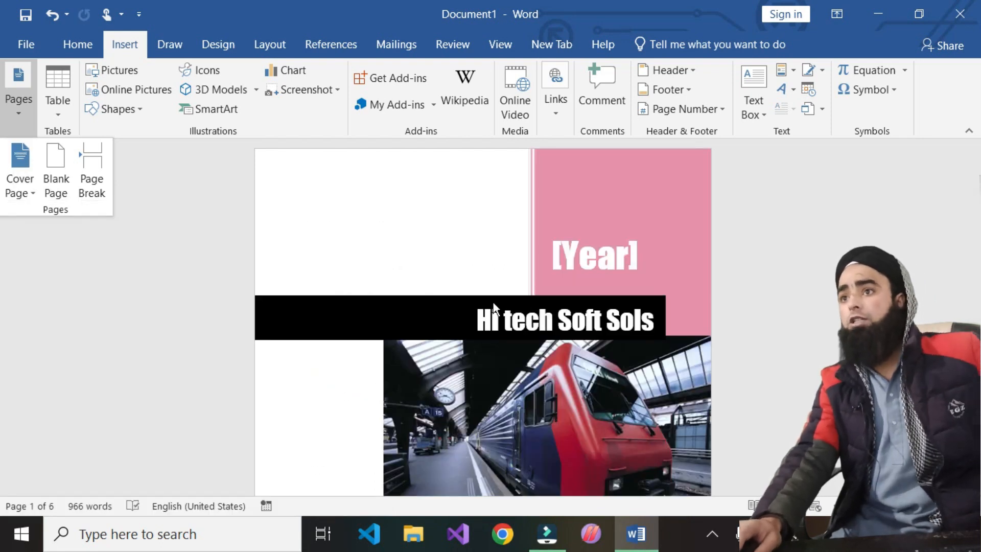
- Select all the content on the Motion cover page
{"action": "left_click", "coordinate": [292, 186]}
{"action": "left_click_drag", "start_coordinate": [318, 201], "coordinate": [282, 323]}
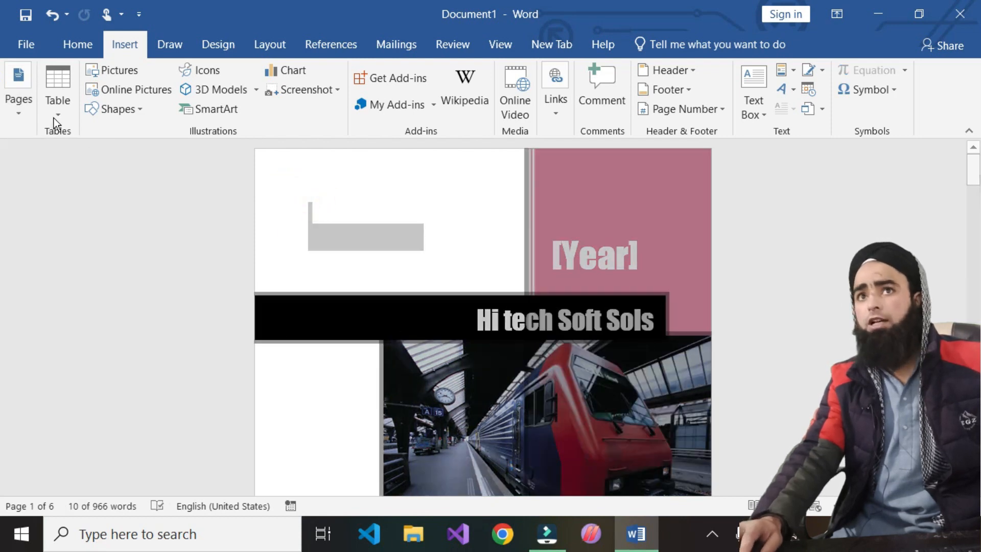
{"action": "left_click", "coordinate": [19, 97]}
{"action": "left_click", "coordinate": [24, 189]}
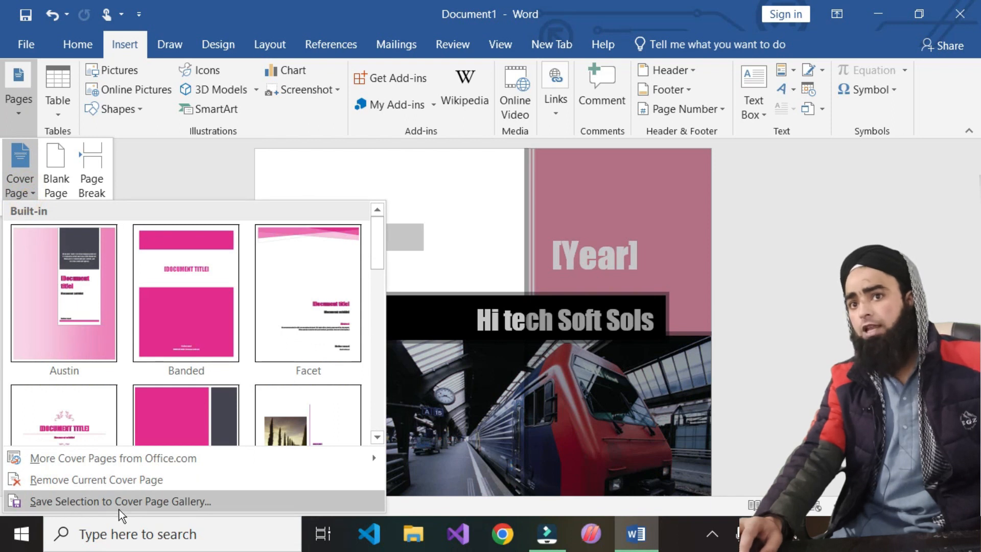
- Save the selected cover to the Cover Page gallery under the name 'Hi Tech'
{"action": "left_click", "coordinate": [183, 502]}
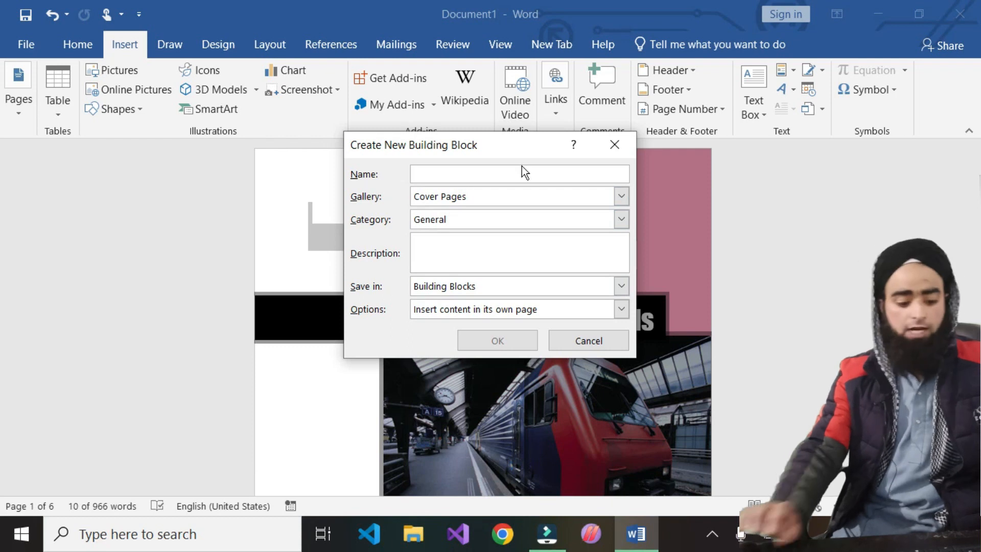
{"action": "type", "text": "Hi Tech"}
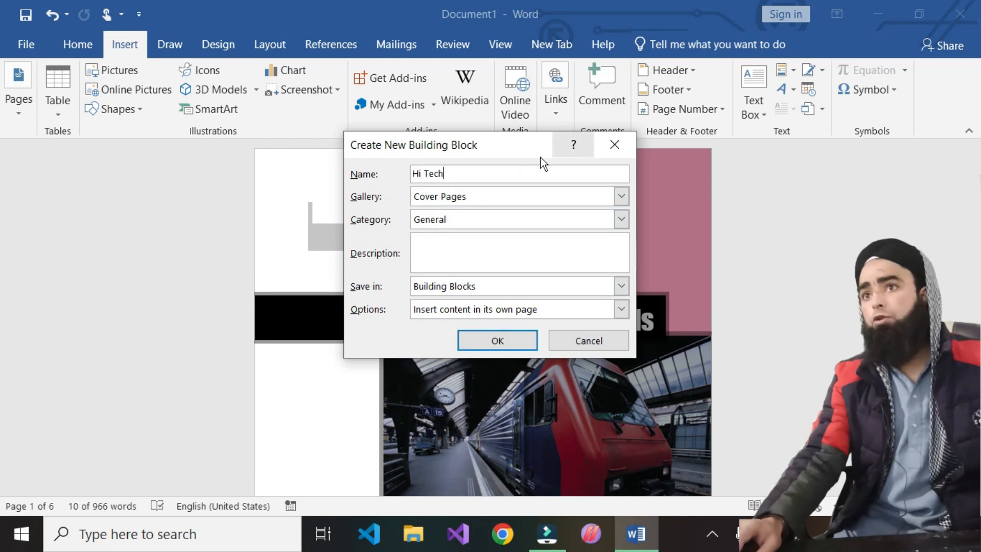
{"action": "left_click", "coordinate": [498, 335]}
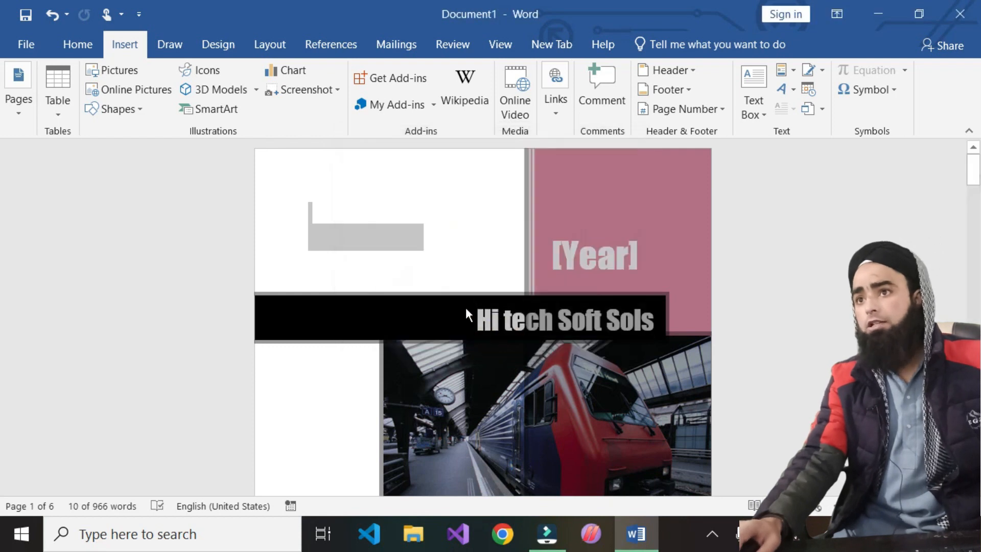
{"action": "left_click", "coordinate": [650, 350]}
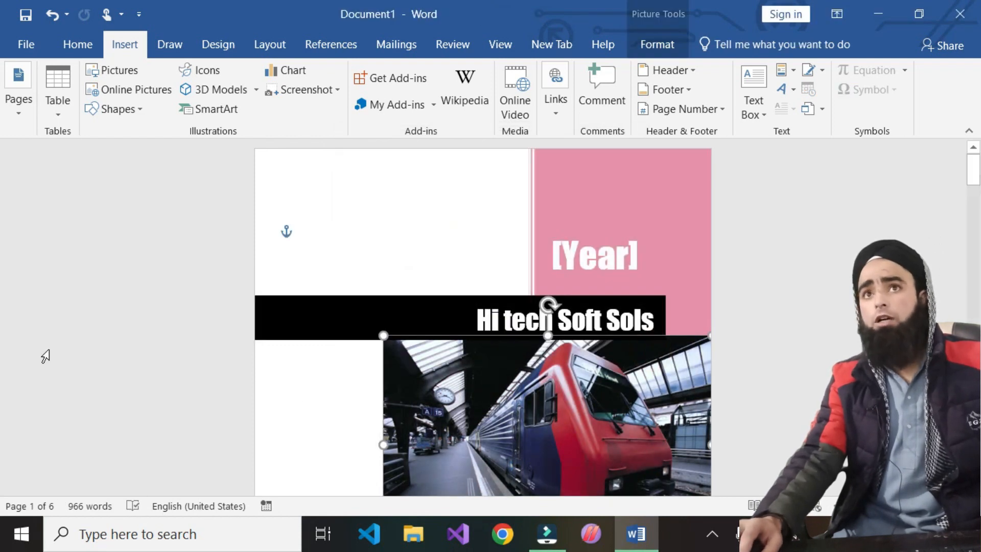
- Locate the saved Hi Tech cover under General in the cover page gallery
{"action": "left_click", "coordinate": [26, 111]}
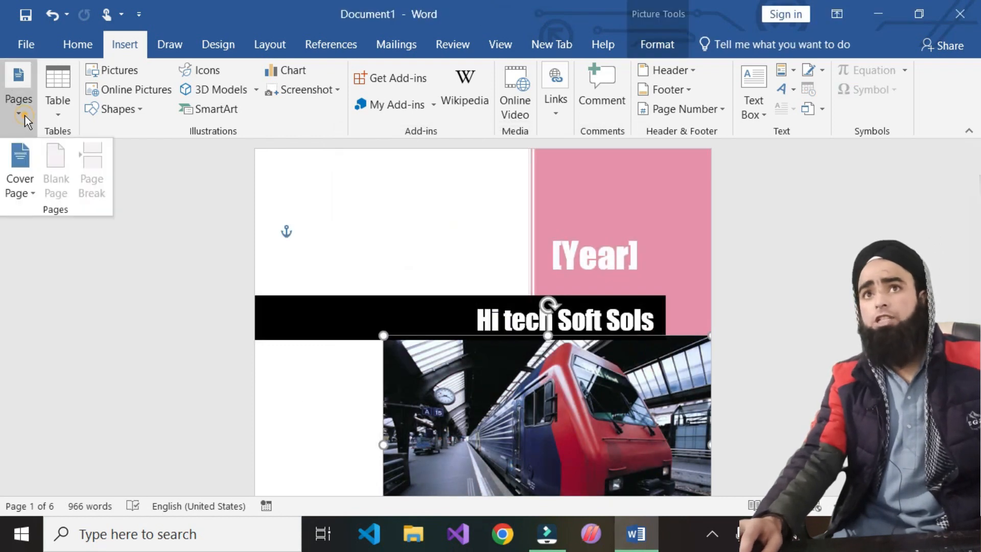
{"action": "left_click", "coordinate": [15, 190]}
{"action": "scroll", "coordinate": [211, 332], "scroll_direction": "down", "scroll_amount": 10}
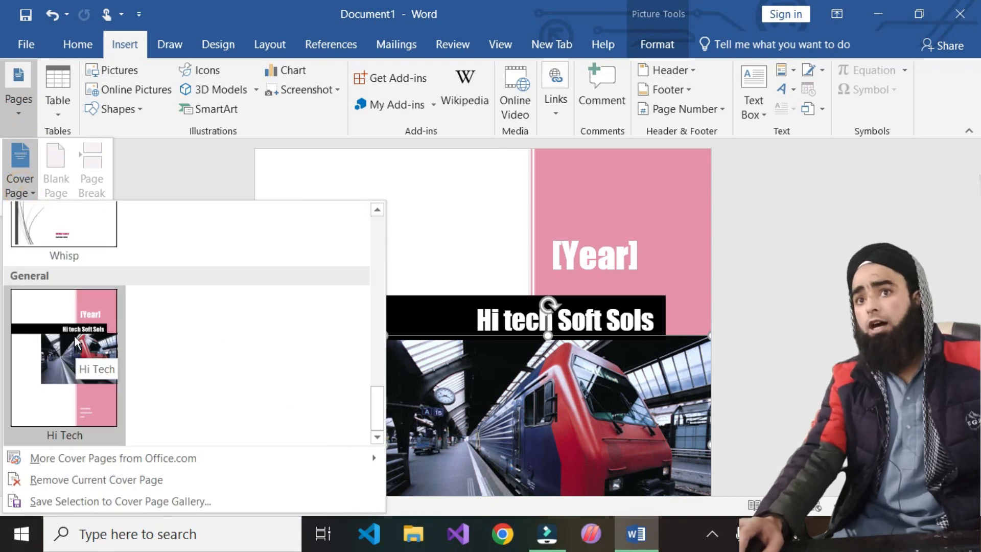
{"action": "scroll", "coordinate": [92, 240], "scroll_direction": "up", "scroll_amount": 10}
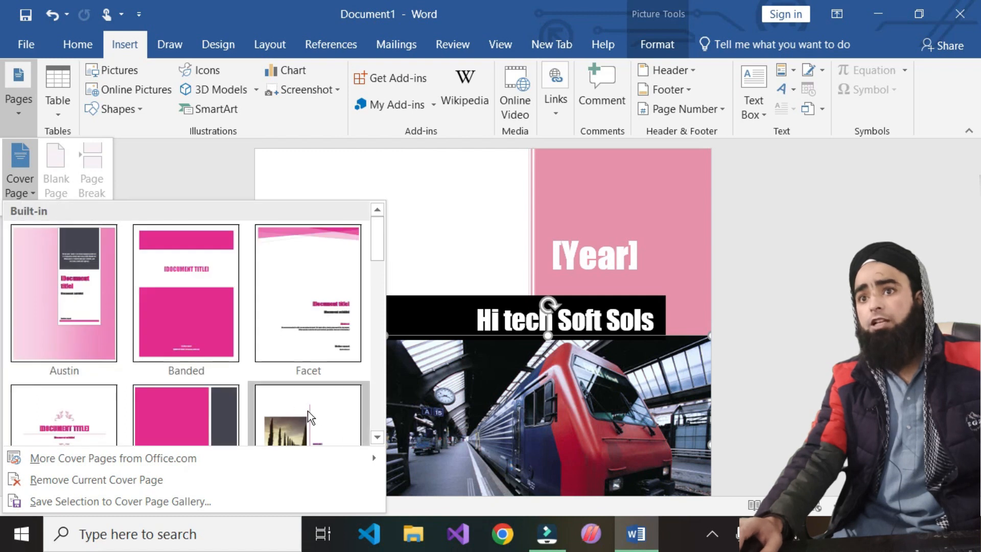
{"action": "scroll", "coordinate": [320, 395], "scroll_direction": "down", "scroll_amount": 3}
{"action": "scroll", "coordinate": [320, 394], "scroll_direction": "down", "scroll_amount": 5}
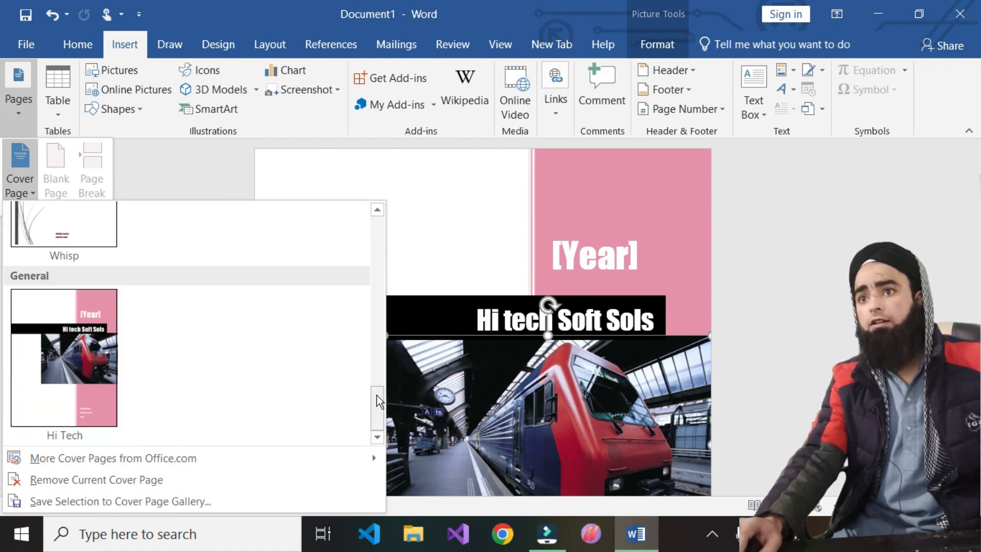
{"action": "left_click_drag", "start_coordinate": [376, 394], "coordinate": [378, 283]}
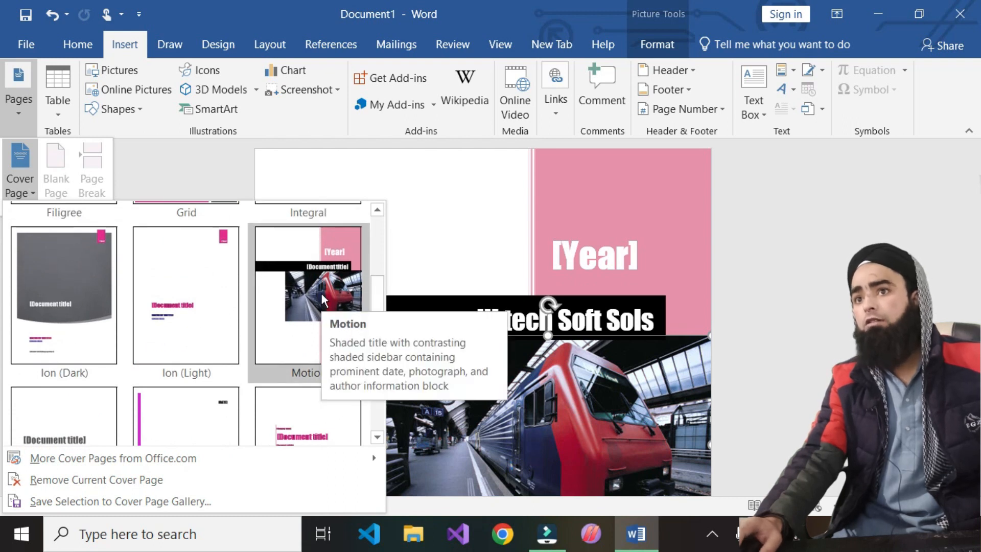
{"action": "scroll", "coordinate": [377, 307], "scroll_direction": "down", "scroll_amount": 5}
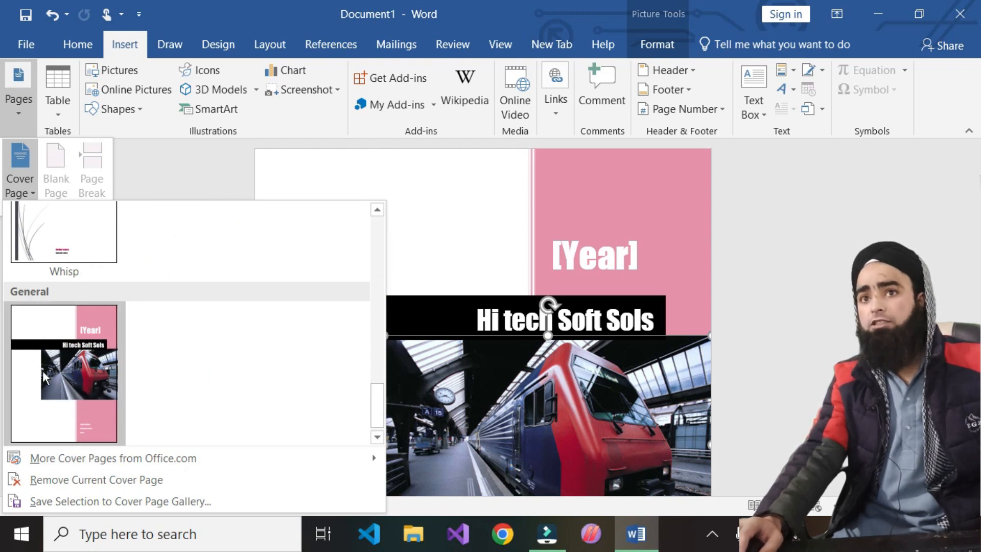
{"action": "left_click", "coordinate": [475, 237]}
{"action": "left_click", "coordinate": [18, 97]}
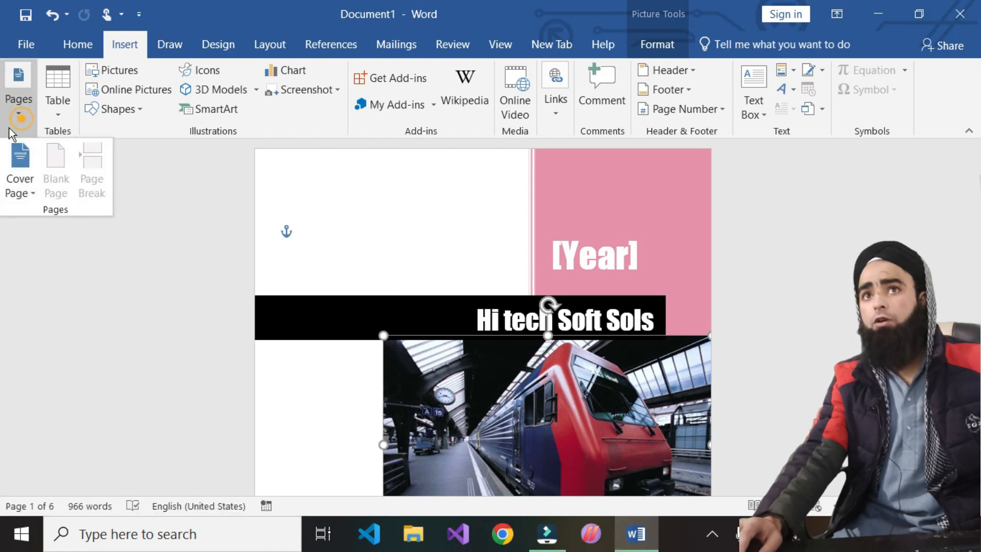
{"action": "left_click", "coordinate": [15, 195]}
- Remove the current cover and insert the Motion train-photo cover page again
{"action": "left_click", "coordinate": [134, 485]}
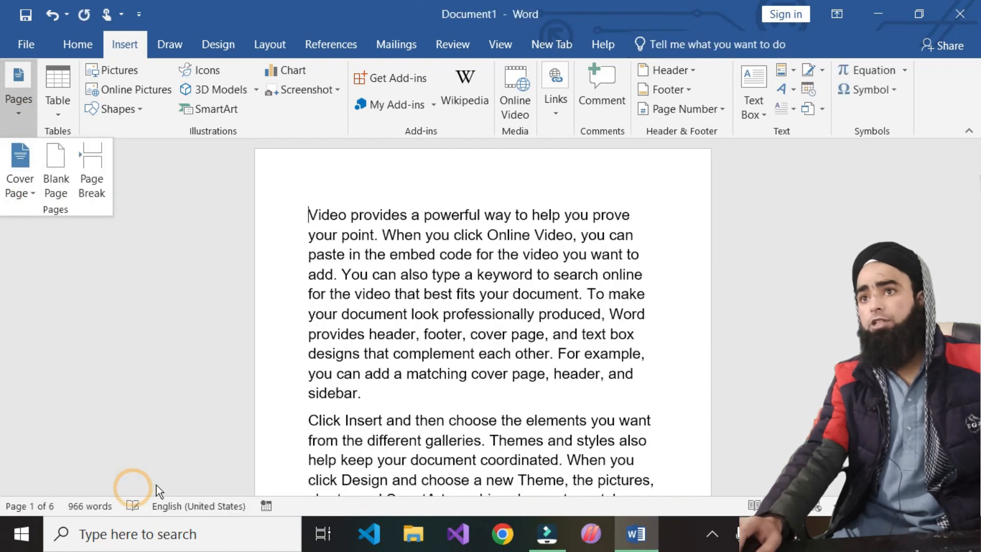
{"action": "left_click", "coordinate": [21, 196]}
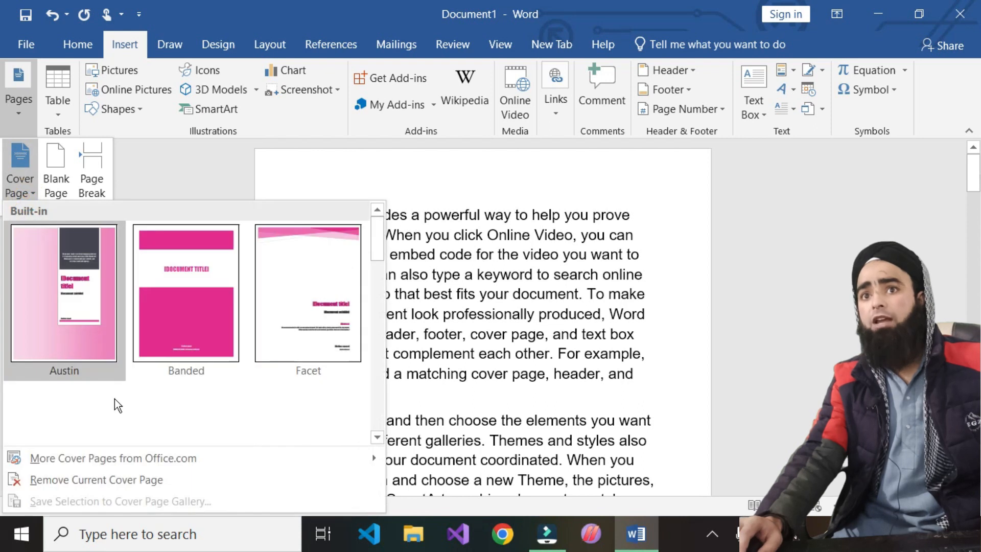
{"action": "scroll", "coordinate": [318, 341], "scroll_direction": "down", "scroll_amount": 3}
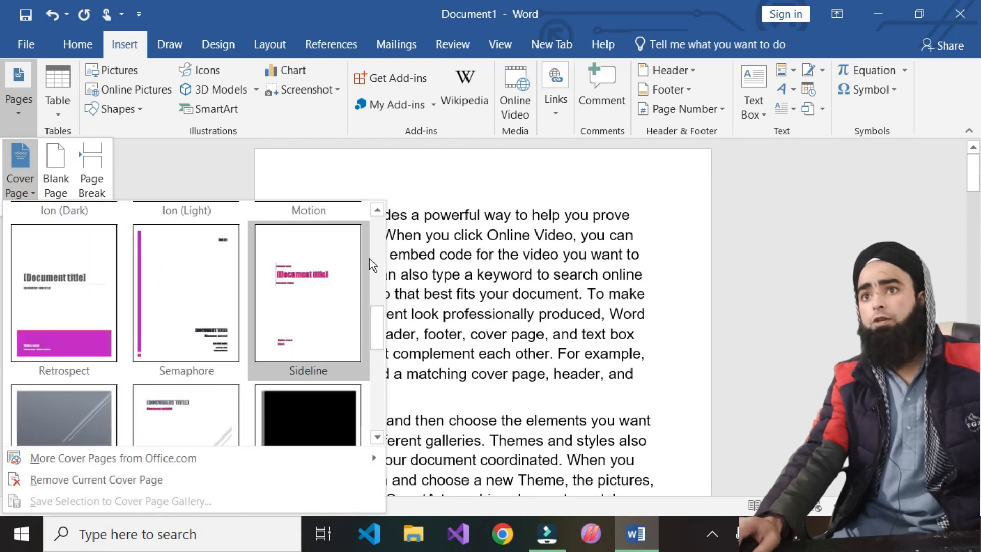
{"action": "left_click_drag", "start_coordinate": [382, 326], "coordinate": [376, 289]}
{"action": "left_click", "coordinate": [327, 316]}
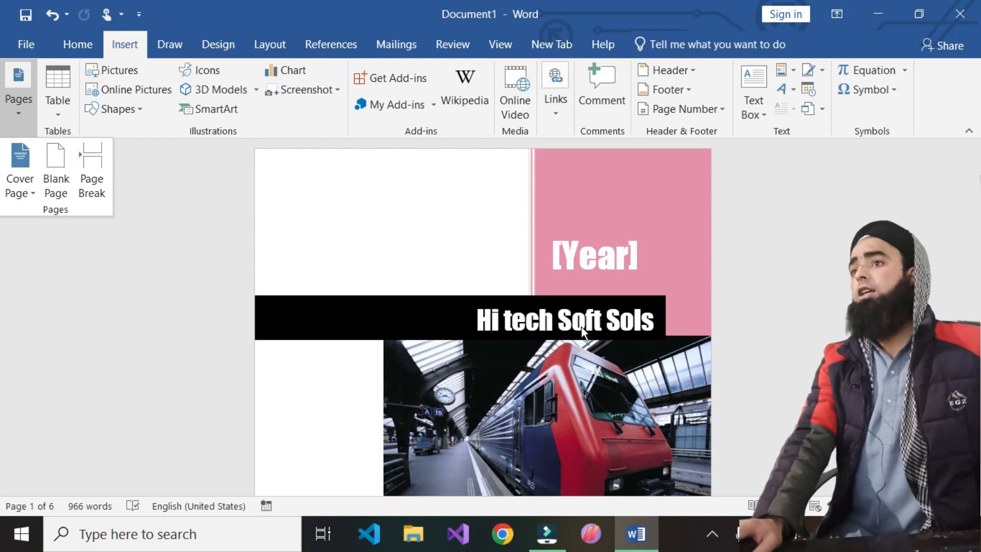
{"action": "left_click", "coordinate": [559, 322]}
- Replace the cover title text with 'jkfgfds ldfgs dfgls sdfgjsdfg'
{"action": "left_click", "coordinate": [558, 322]}
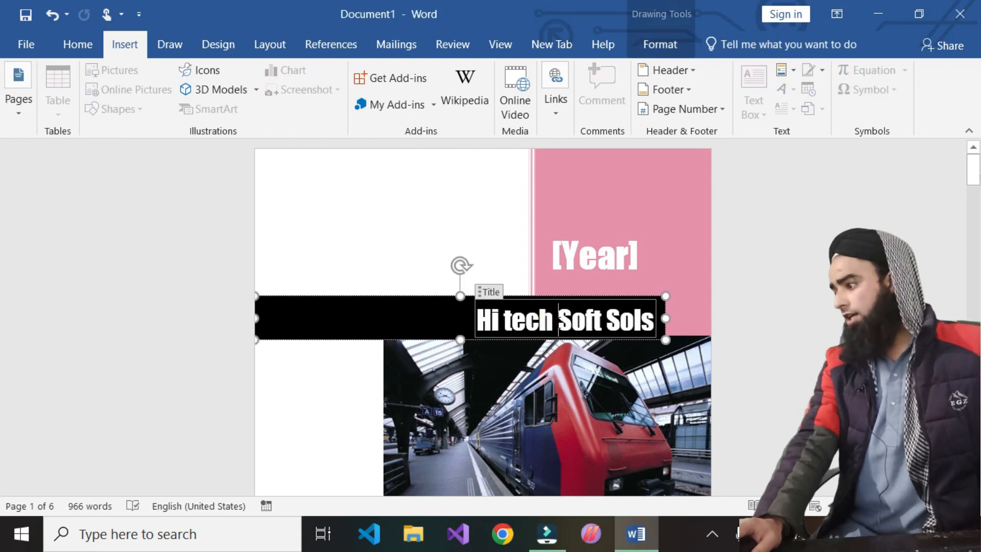
{"action": "key", "text": "ctrl+a"}
{"action": "key", "text": "BackSpace"}
{"action": "type", "text": "jkfgfds ldfgs dfgls sdfgjsdfg"}
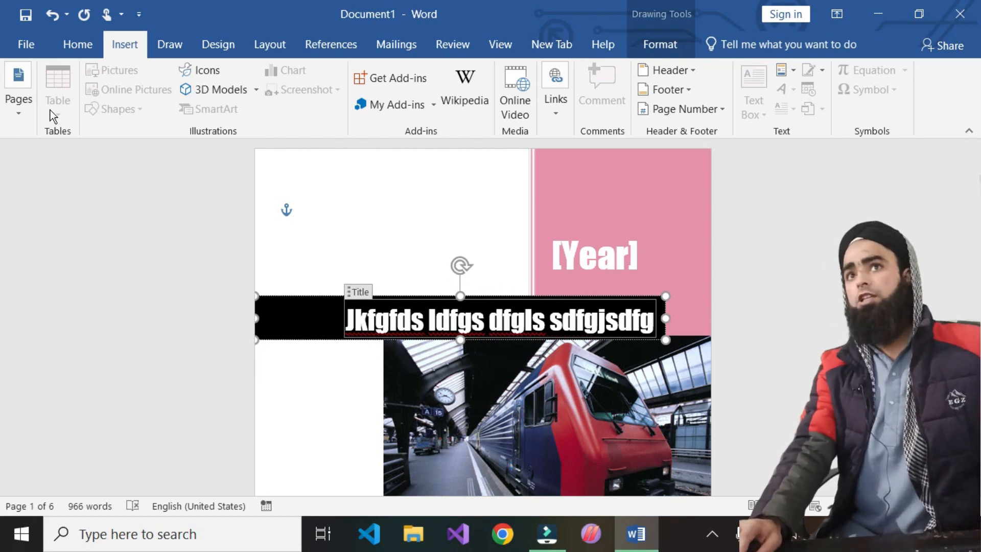
- Remove the current cover page from the document
{"action": "left_click", "coordinate": [15, 119]}
{"action": "left_click", "coordinate": [21, 192]}
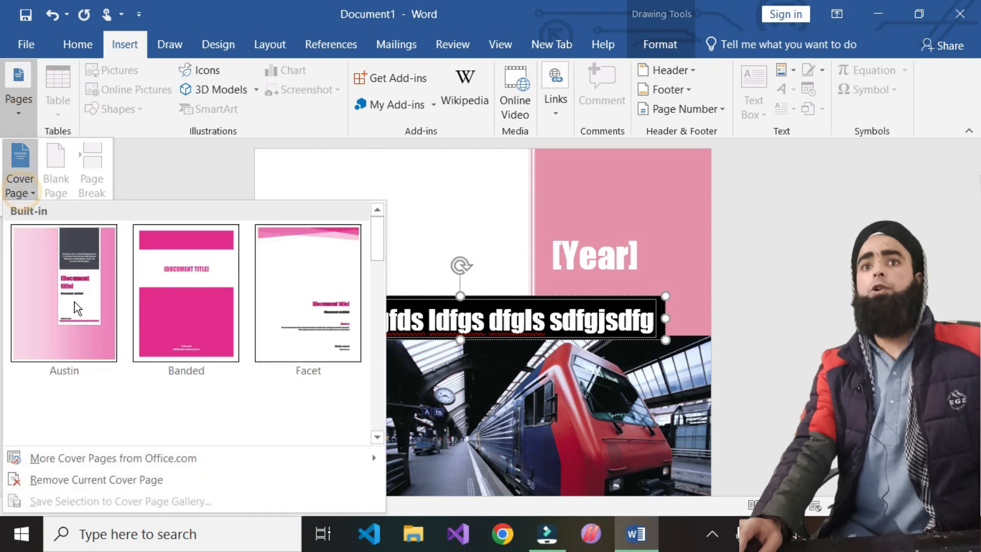
{"action": "left_click", "coordinate": [48, 479]}
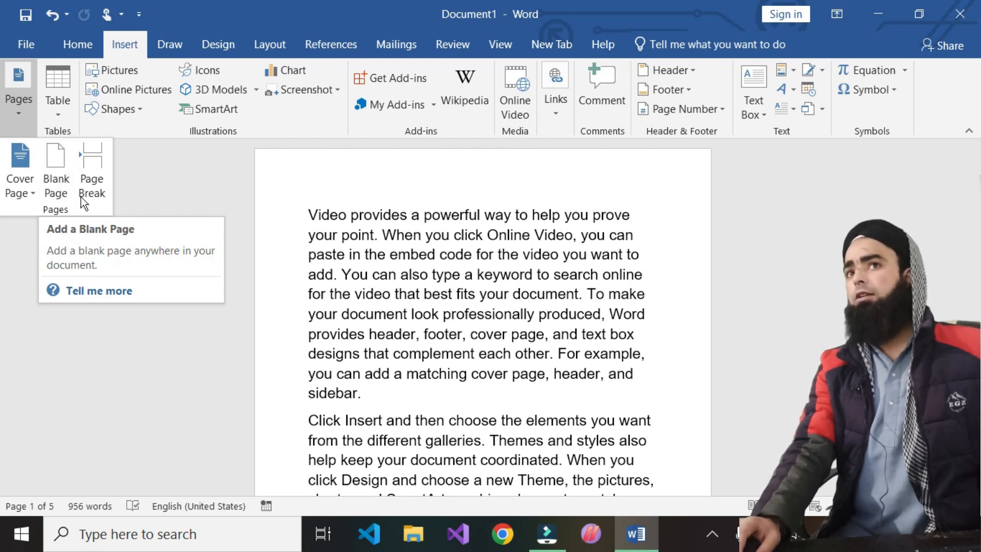
- Insert a blank page at the start of the document, before the opening text
{"action": "left_click", "coordinate": [57, 159]}
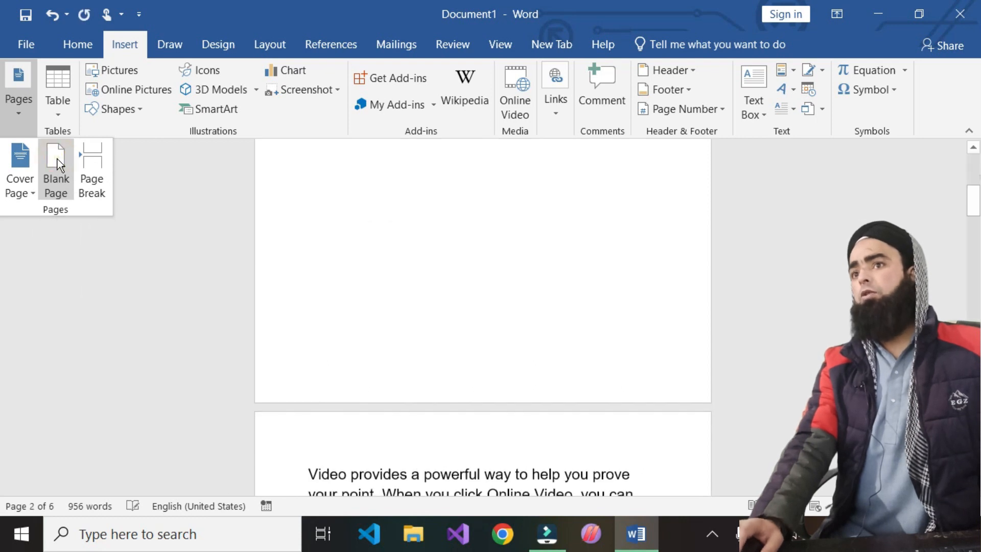
{"action": "scroll", "coordinate": [474, 317], "scroll_direction": "up", "scroll_amount": 5}
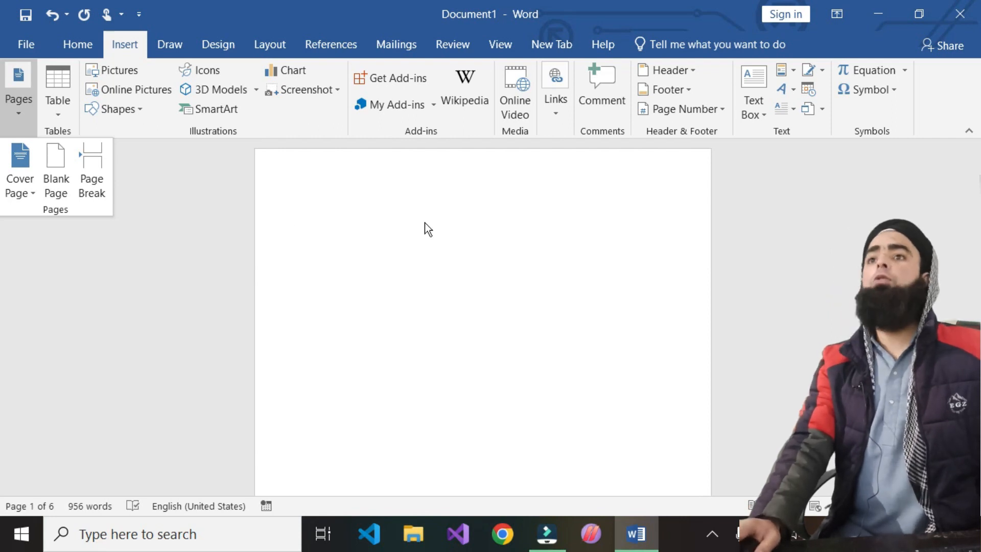
{"action": "scroll", "coordinate": [425, 225], "scroll_direction": "down", "scroll_amount": 10}
{"action": "scroll", "coordinate": [424, 237], "scroll_direction": "down", "scroll_amount": 3}
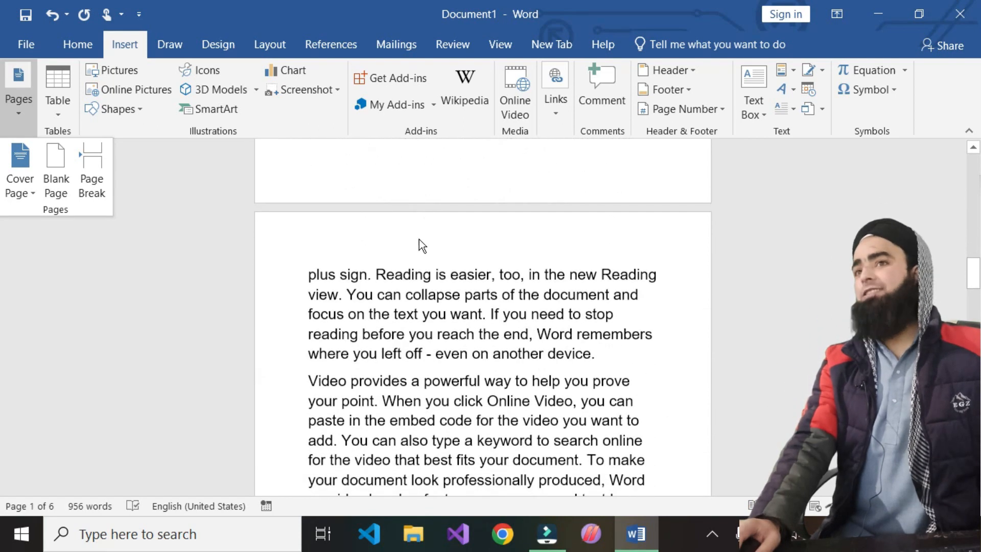
{"action": "scroll", "coordinate": [328, 281], "scroll_direction": "down", "scroll_amount": 9}
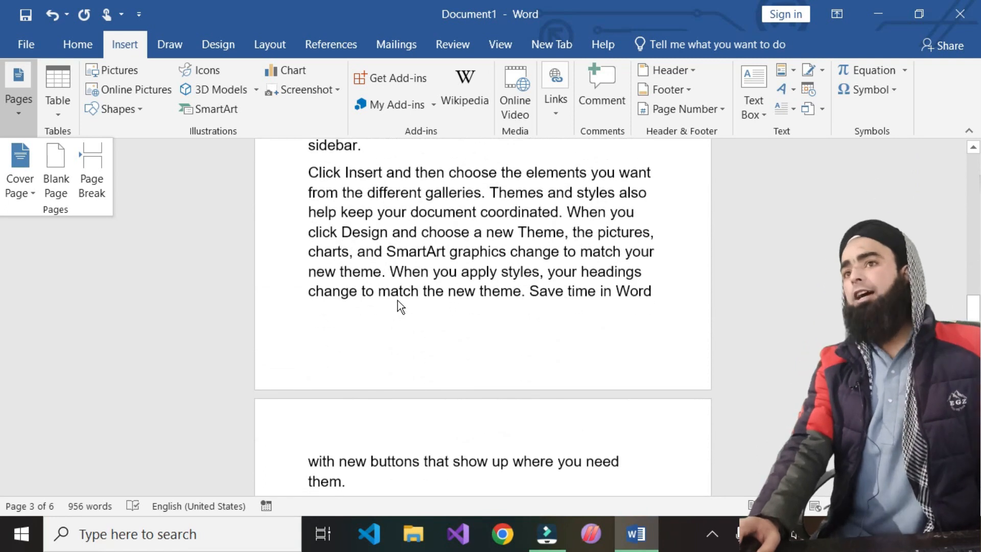
{"action": "left_click", "coordinate": [373, 302]}
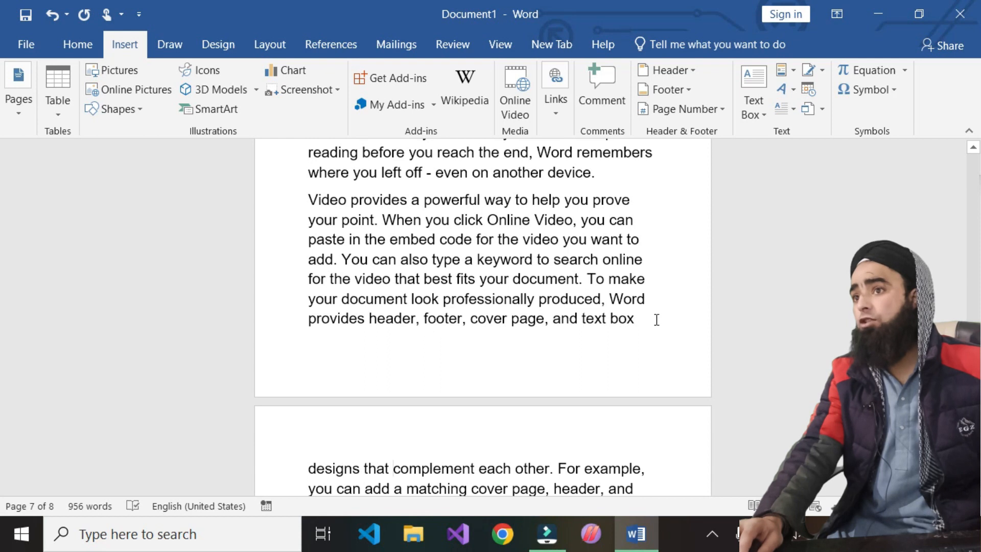
- Insert another blank page right after the line ending 'text box'
{"action": "left_click", "coordinate": [656, 319]}
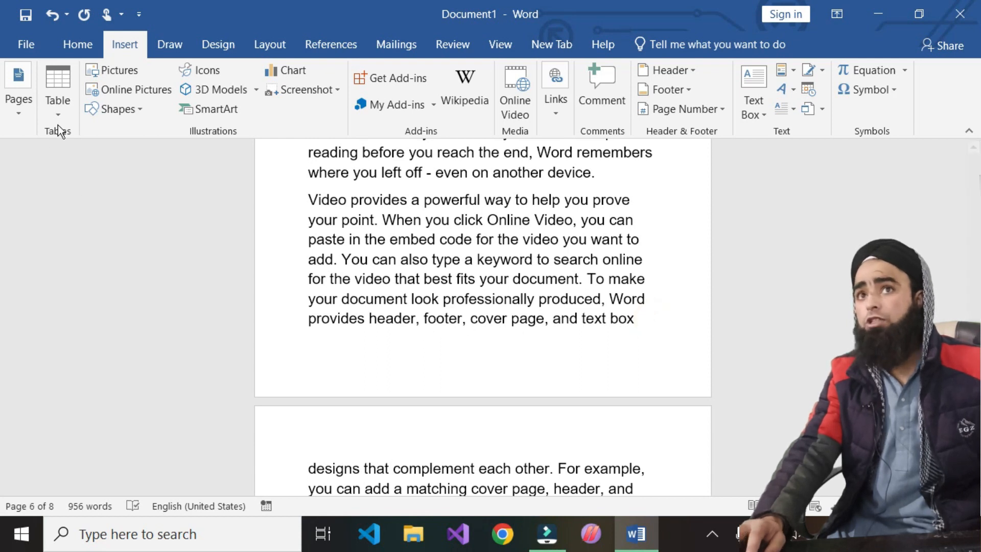
{"action": "left_click", "coordinate": [17, 111]}
{"action": "left_click", "coordinate": [56, 156]}
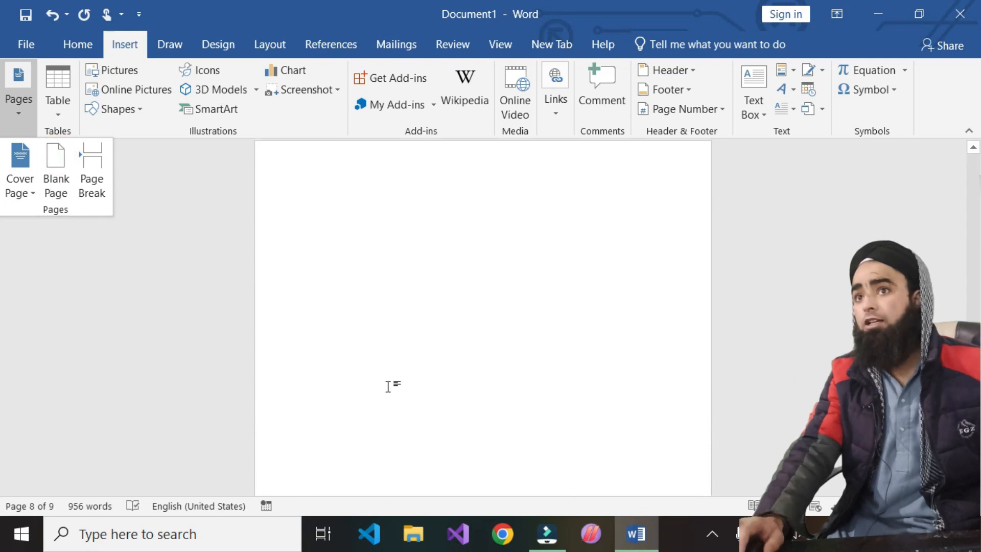
{"action": "scroll", "coordinate": [388, 368], "scroll_direction": "up", "scroll_amount": 15}
{"action": "left_click", "coordinate": [381, 241]}
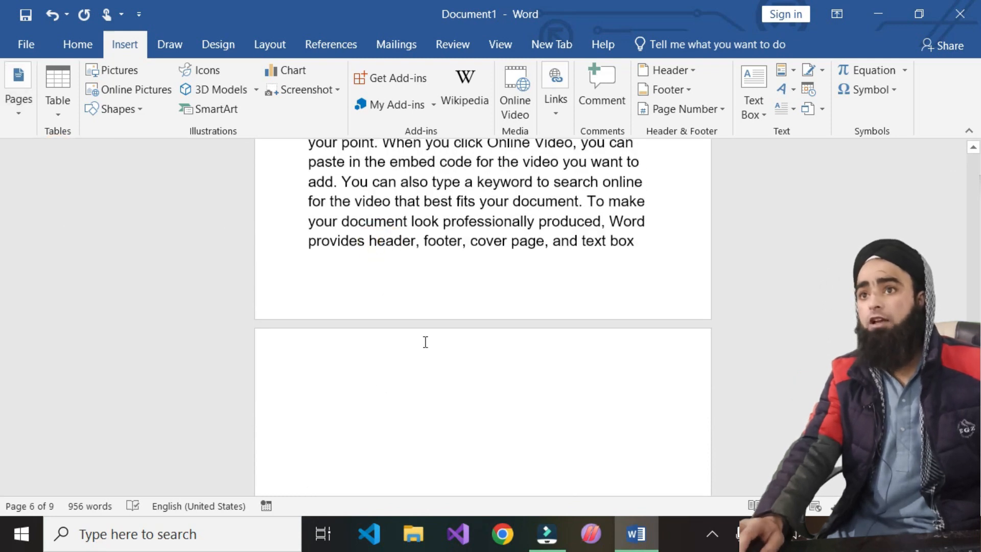
{"action": "scroll", "coordinate": [425, 342], "scroll_direction": "down", "scroll_amount": 13}
{"action": "scroll", "coordinate": [414, 429], "scroll_direction": "down", "scroll_amount": 15}
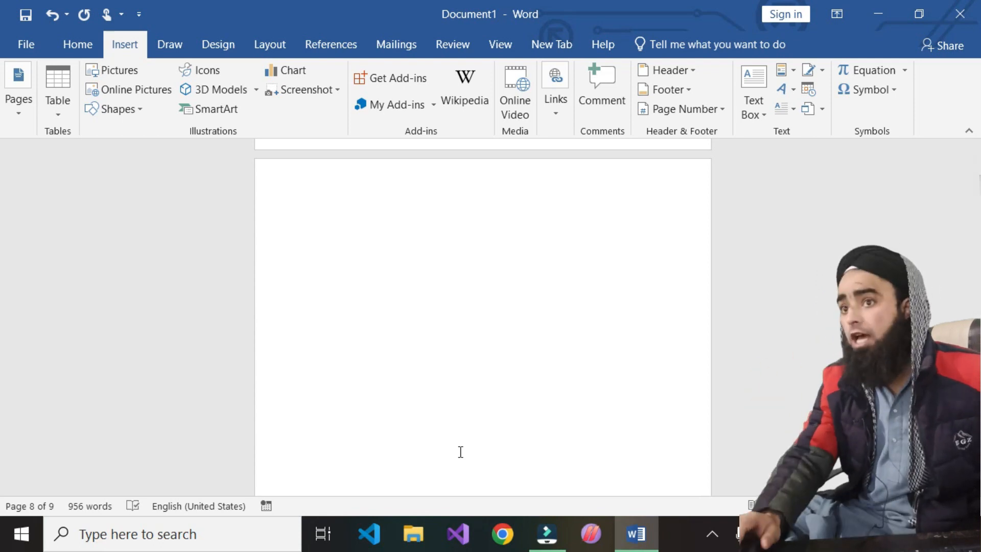
{"action": "scroll", "coordinate": [461, 451], "scroll_direction": "up", "scroll_amount": 15}
{"action": "scroll", "coordinate": [460, 451], "scroll_direction": "up", "scroll_amount": 5}
{"action": "scroll", "coordinate": [480, 430], "scroll_direction": "down", "scroll_amount": 1}
{"action": "scroll", "coordinate": [486, 428], "scroll_direction": "down", "scroll_amount": 7}
{"action": "scroll", "coordinate": [486, 428], "scroll_direction": "up", "scroll_amount": 6}
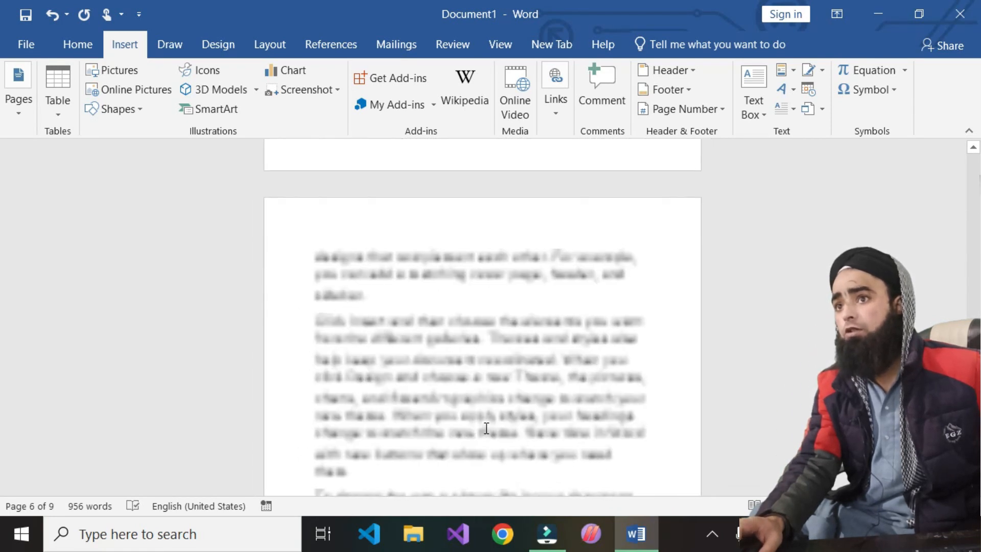
{"action": "scroll", "coordinate": [487, 429], "scroll_direction": "up", "scroll_amount": 18}
{"action": "scroll", "coordinate": [487, 428], "scroll_direction": "down", "scroll_amount": 4}
{"action": "scroll", "coordinate": [485, 414], "scroll_direction": "up", "scroll_amount": 3}
- Place the insertion point just before the word 'help' further down the text
{"action": "left_click", "coordinate": [480, 382]}
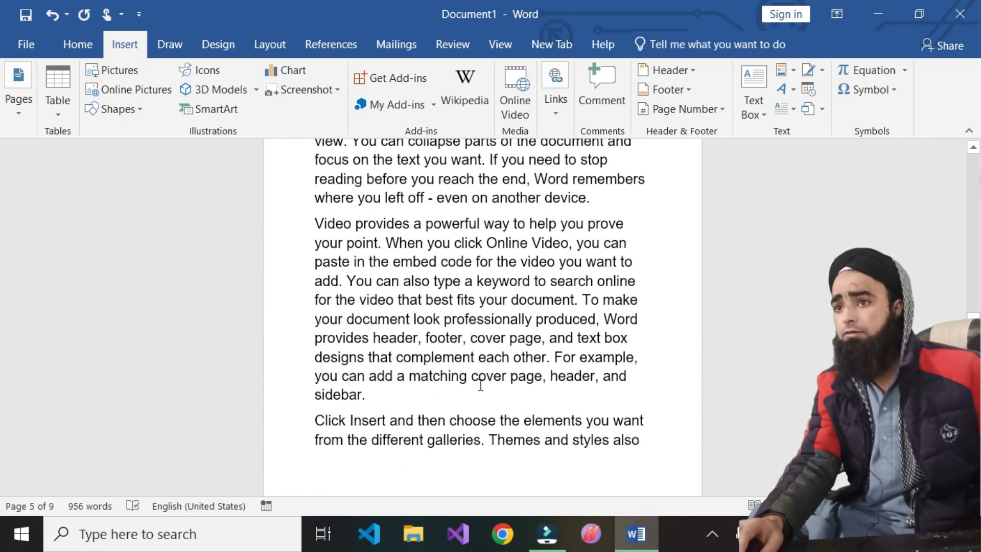
{"action": "scroll", "coordinate": [574, 430], "scroll_direction": "down", "scroll_amount": 5}
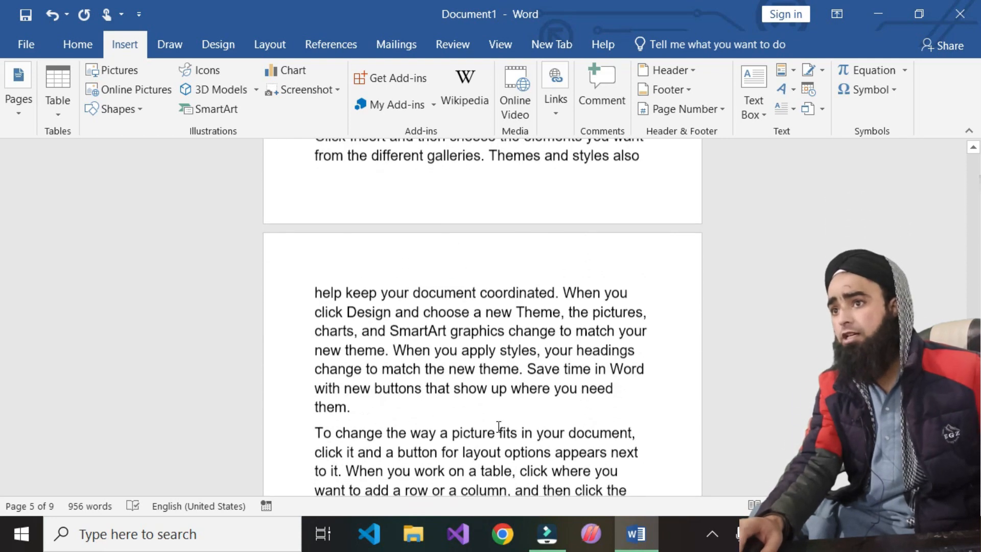
{"action": "left_click", "coordinate": [658, 152]}
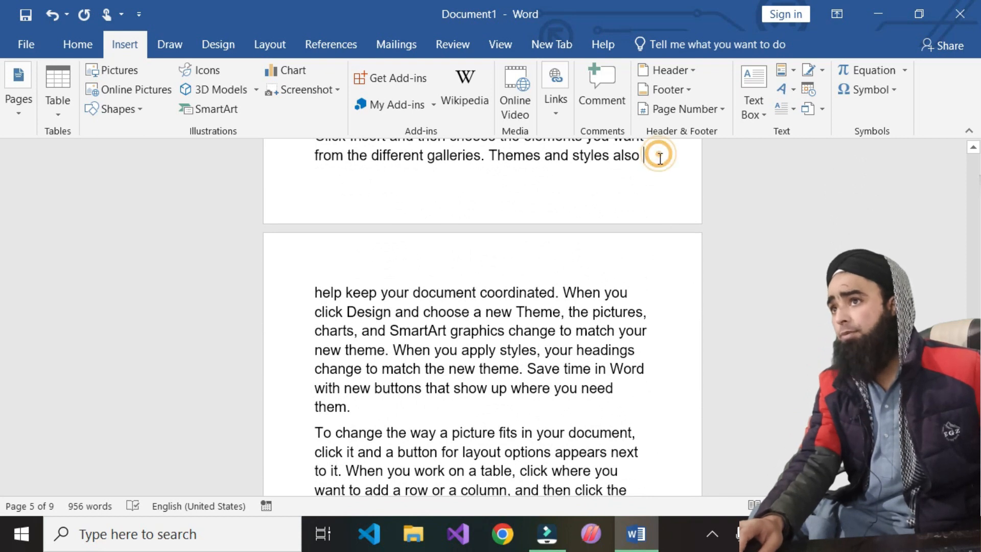
{"action": "left_click", "coordinate": [312, 295]}
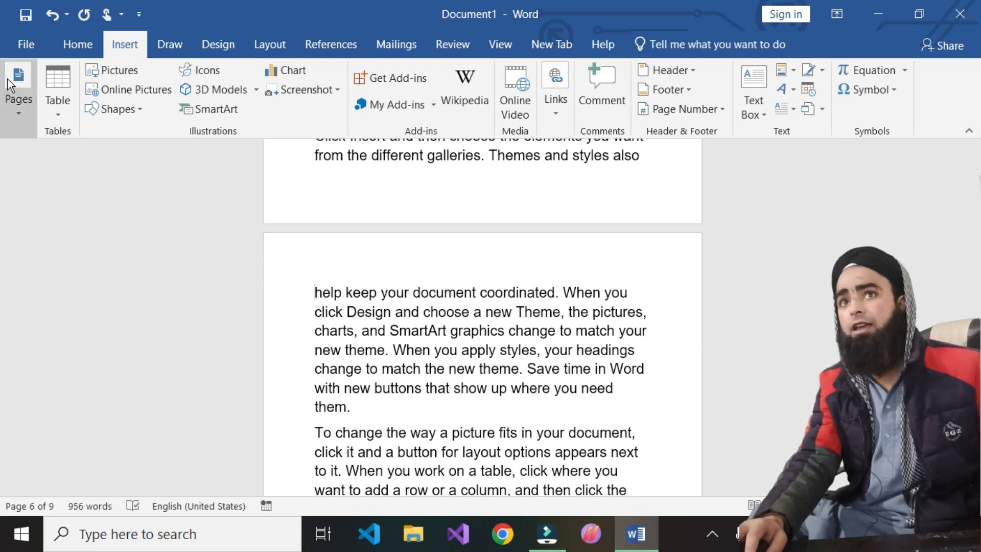
- Add a blank page immediately before 'help keep your document coordinated', making 10 pages
{"action": "left_click", "coordinate": [23, 113]}
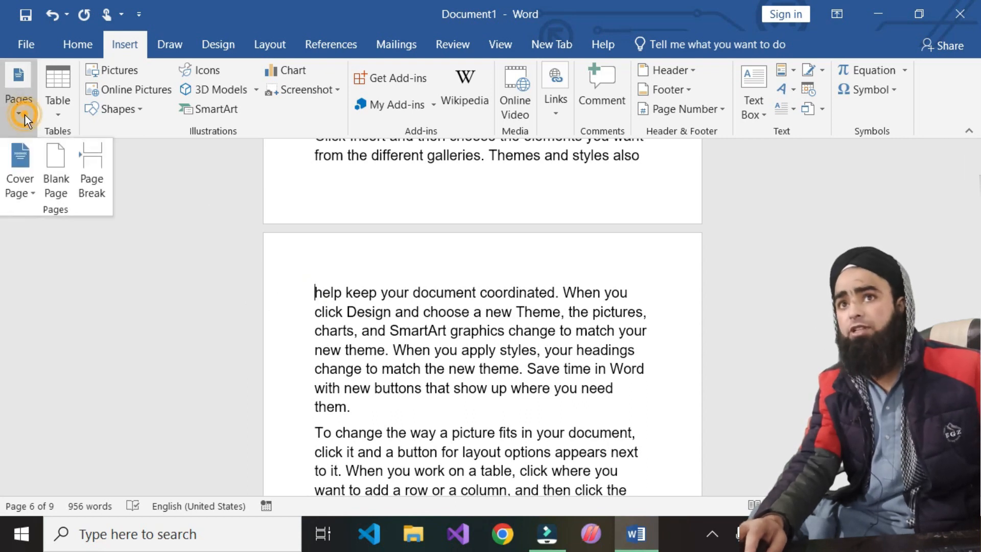
{"action": "left_click", "coordinate": [49, 155]}
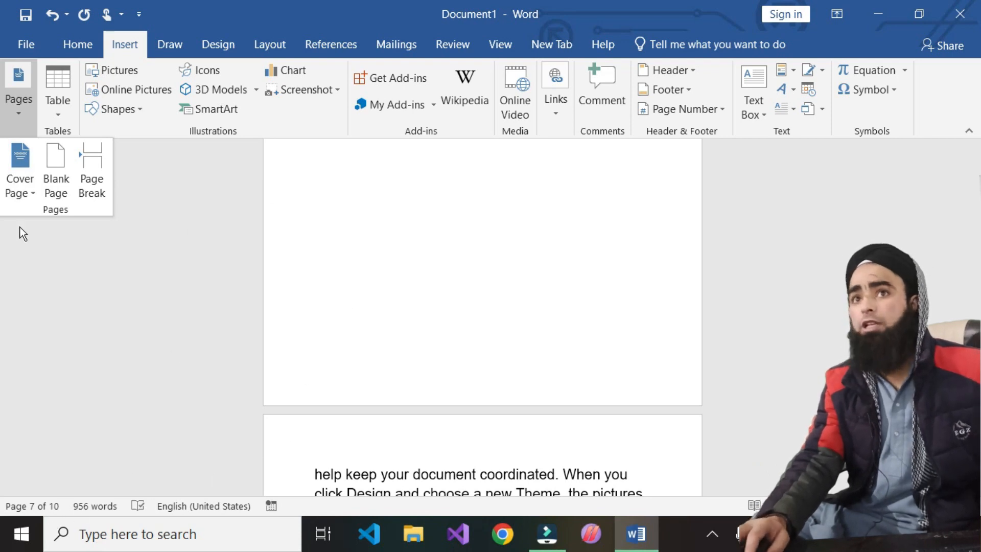
{"action": "scroll", "coordinate": [455, 332], "scroll_direction": "down", "scroll_amount": 10}
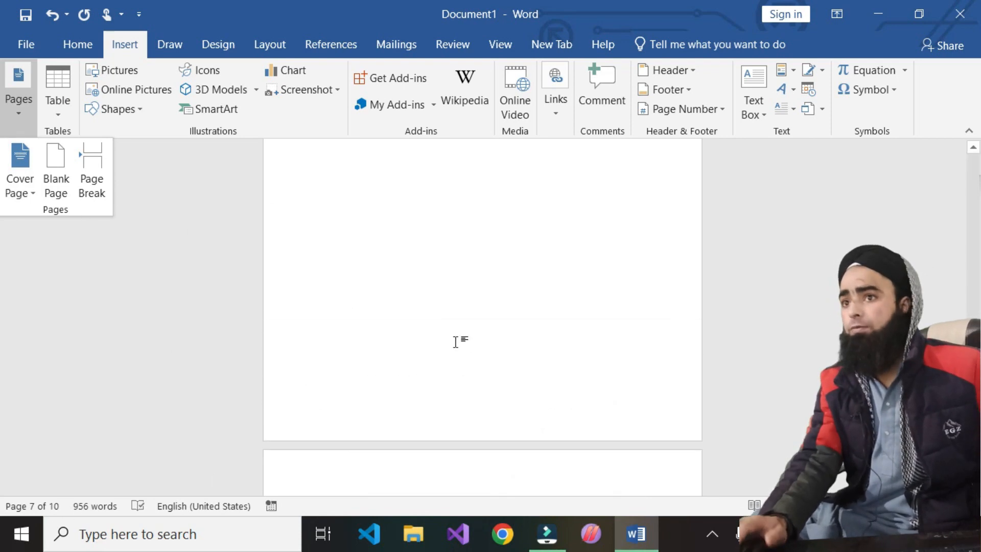
{"action": "scroll", "coordinate": [456, 343], "scroll_direction": "up", "scroll_amount": 10}
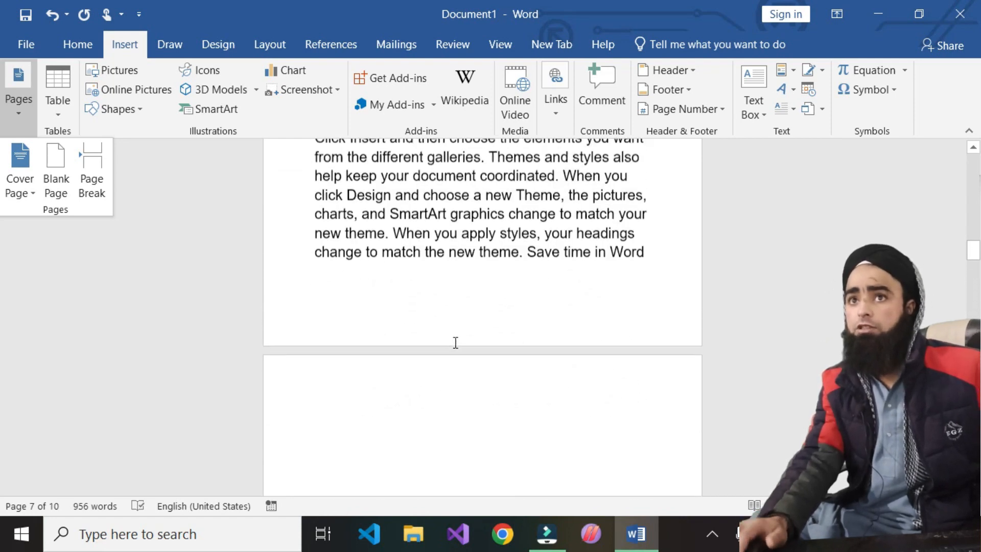
{"action": "scroll", "coordinate": [456, 341], "scroll_direction": "up", "scroll_amount": 10}
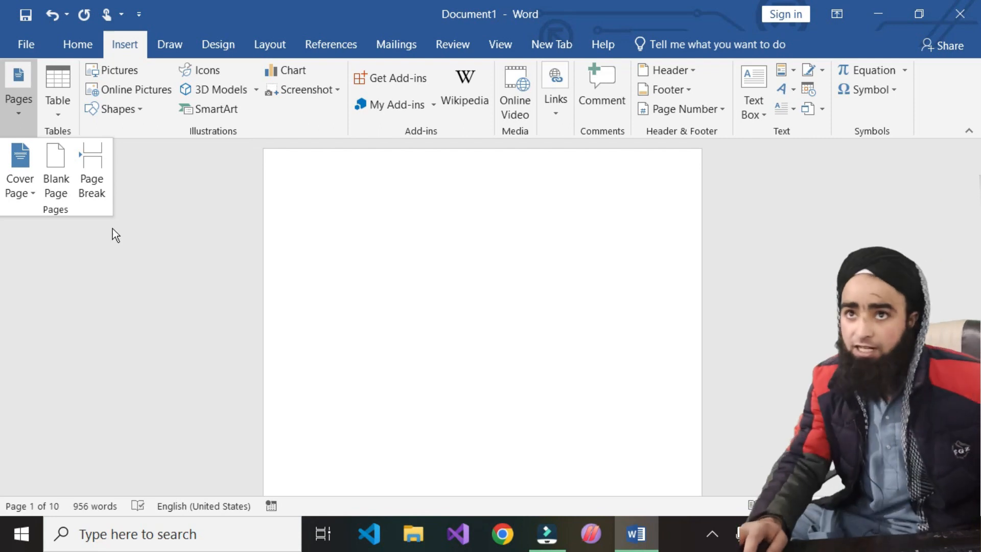
{"action": "scroll", "coordinate": [455, 368], "scroll_direction": "down", "scroll_amount": 8}
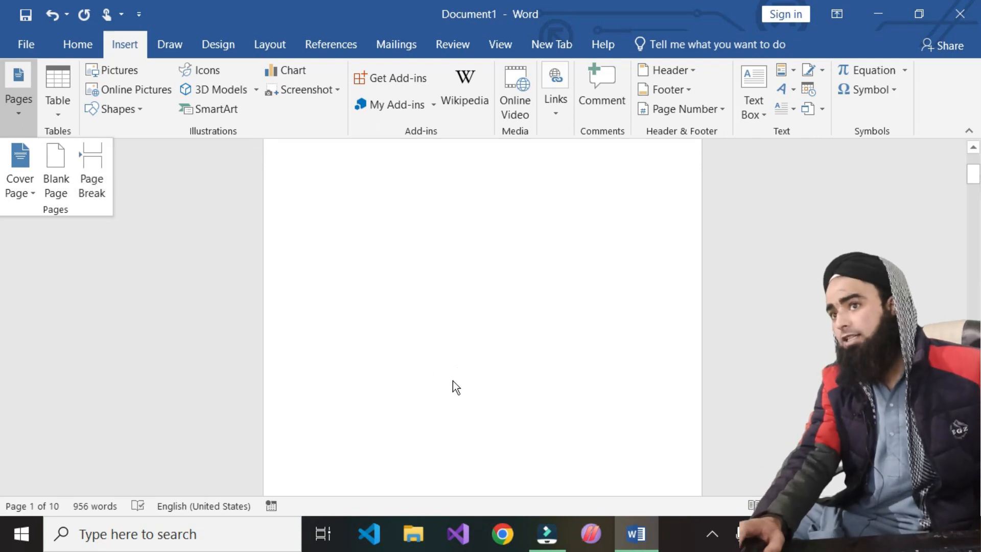
{"action": "scroll", "coordinate": [457, 380], "scroll_direction": "down", "scroll_amount": 3}
{"action": "scroll", "coordinate": [378, 232], "scroll_direction": "down", "scroll_amount": 2}
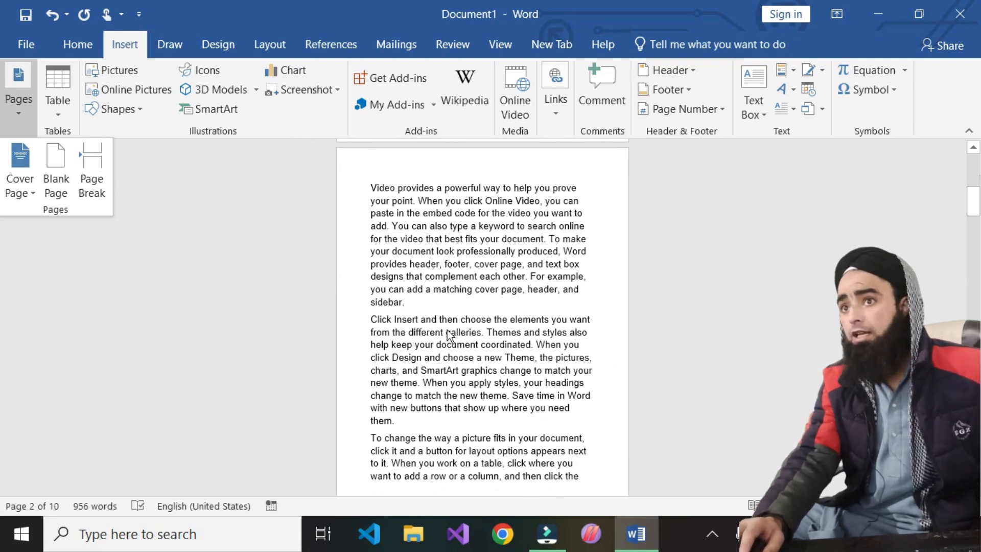
- Insert a page break right after 'charts,' so the document runs to 11 pages
{"action": "left_click", "coordinate": [420, 376]}
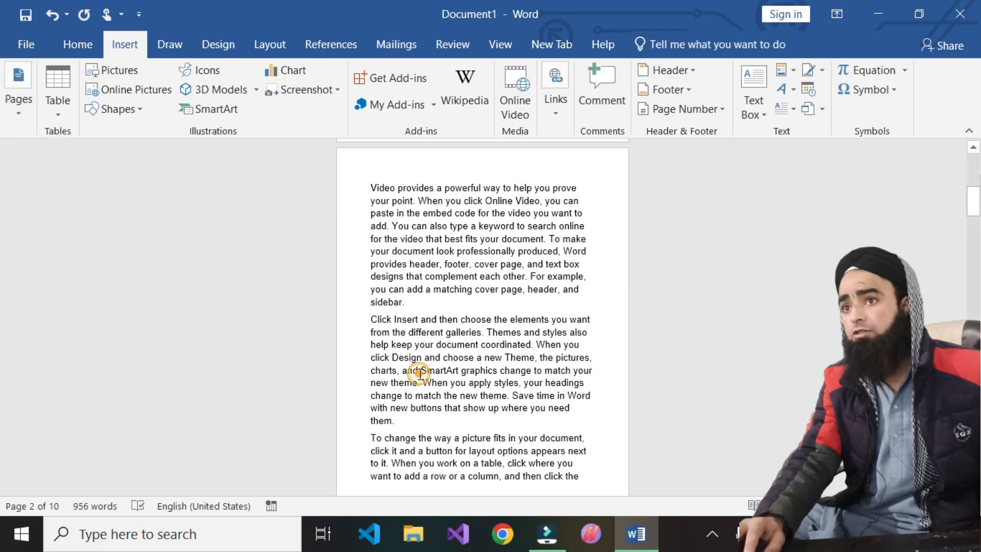
{"action": "left_click", "coordinate": [399, 370]}
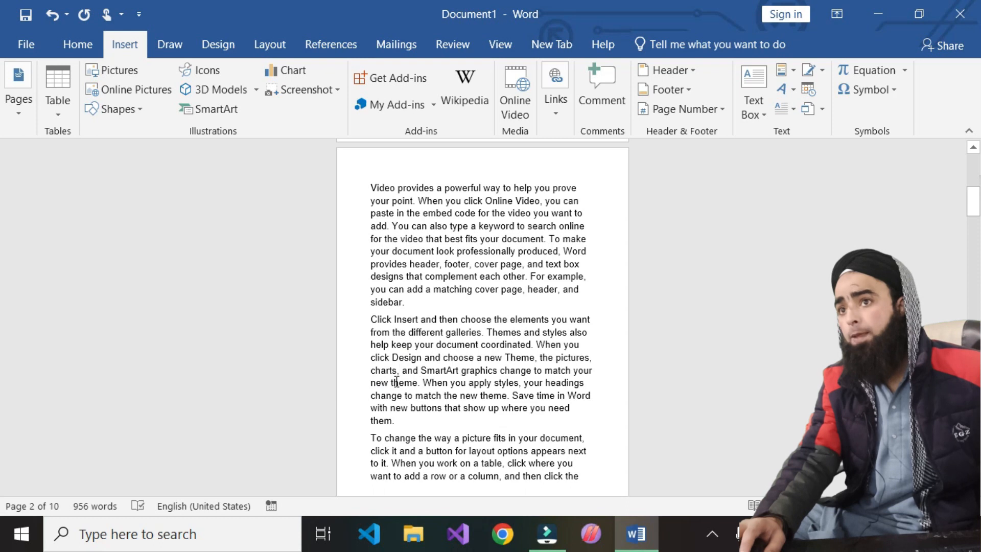
{"action": "left_click", "coordinate": [23, 114]}
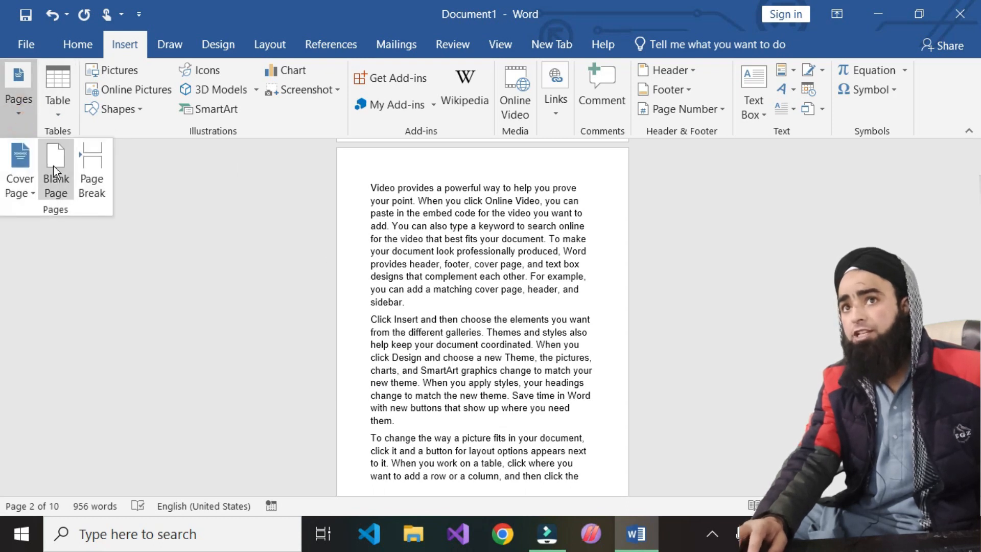
{"action": "left_click", "coordinate": [89, 159]}
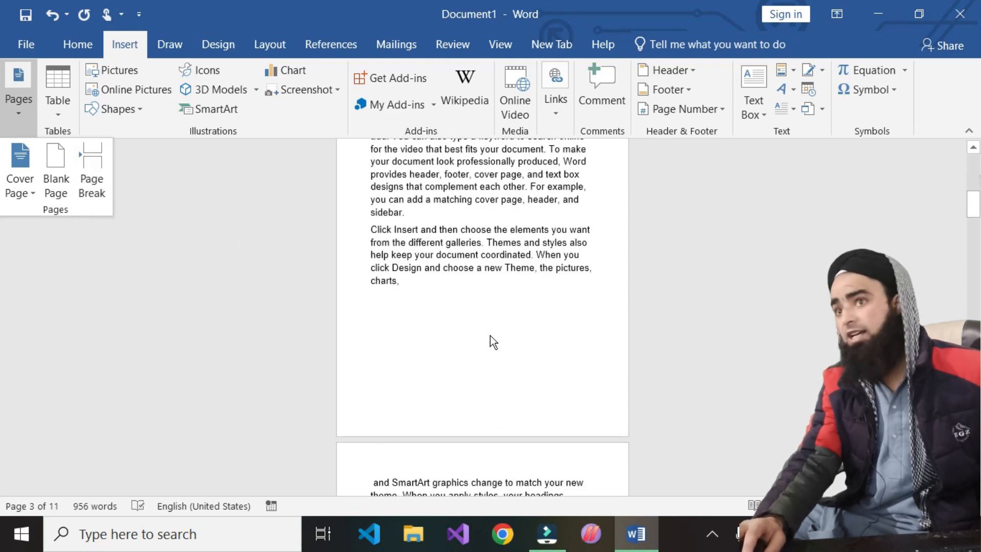
{"action": "scroll", "coordinate": [461, 414], "scroll_direction": "down", "scroll_amount": 3}
{"action": "scroll", "coordinate": [427, 415], "scroll_direction": "down", "scroll_amount": 5}
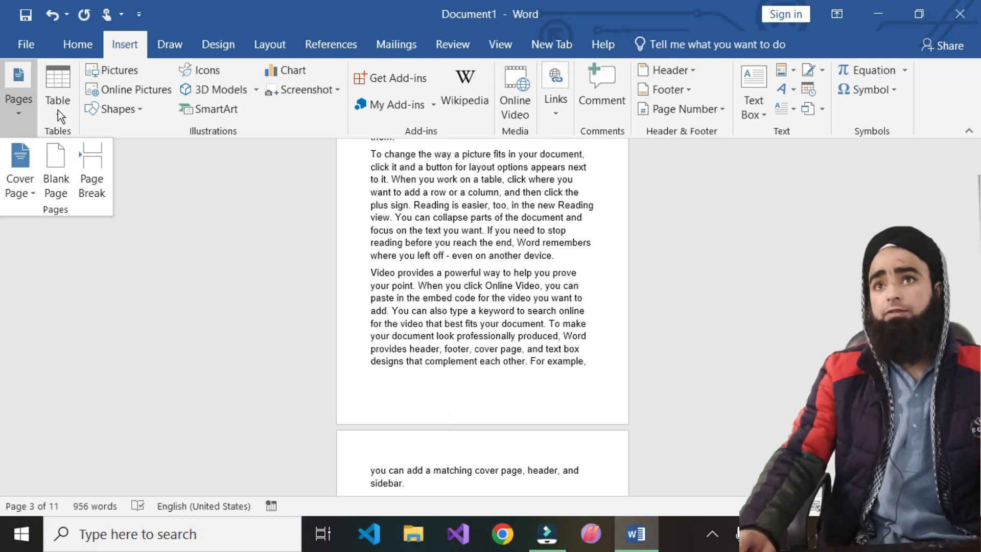
{"action": "scroll", "coordinate": [409, 352], "scroll_direction": "down", "scroll_amount": 10}
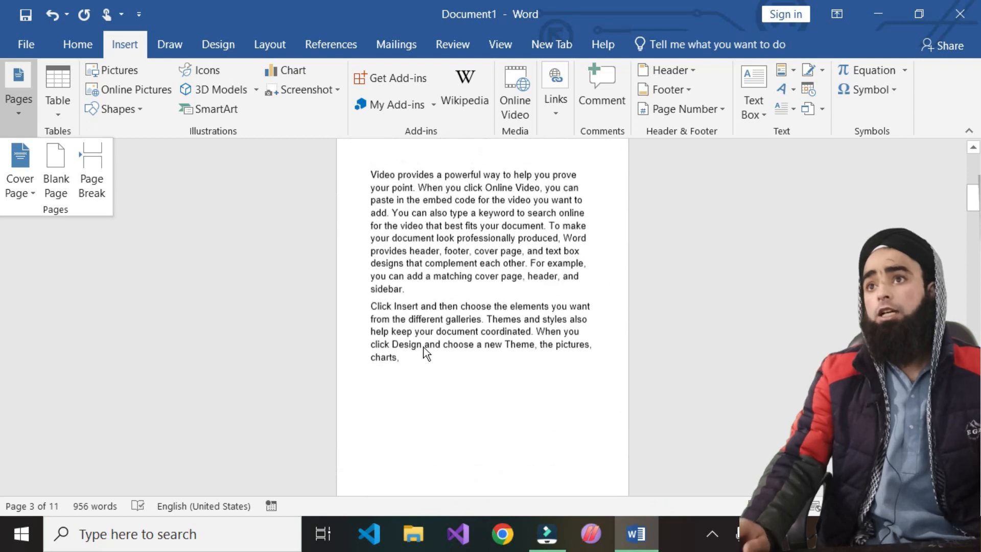
{"action": "scroll", "coordinate": [423, 346], "scroll_direction": "up", "scroll_amount": 10}
{"action": "left_click", "coordinate": [423, 274]}
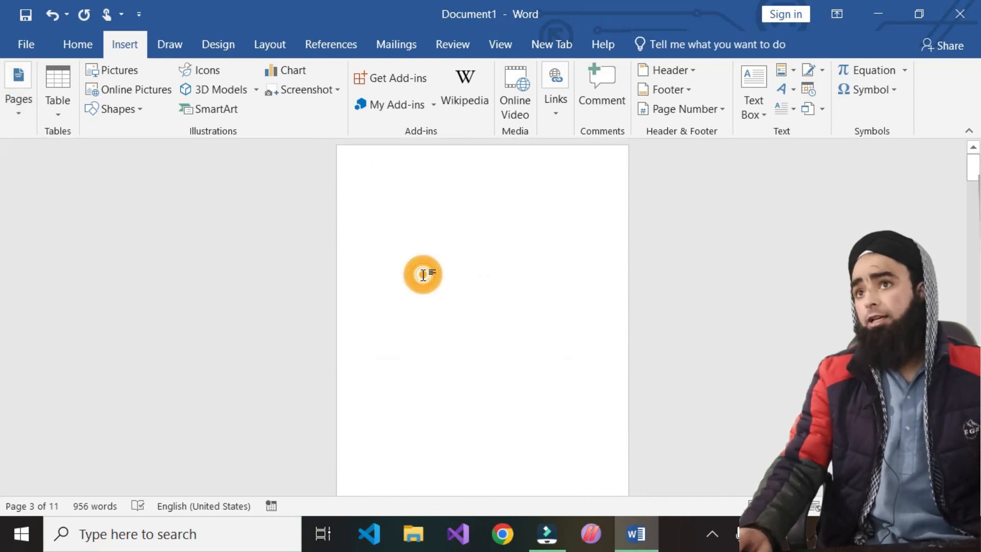
{"action": "left_click", "coordinate": [417, 215]}
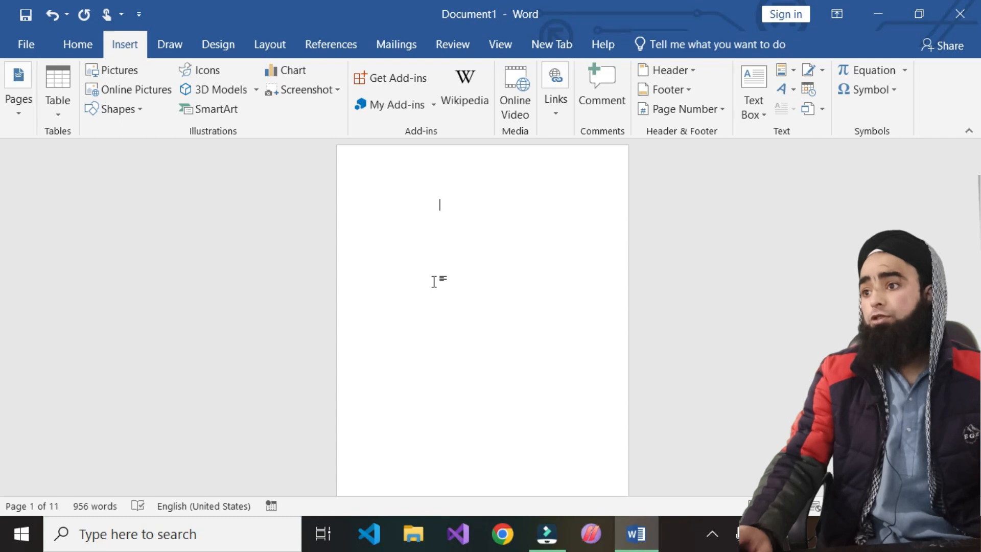
{"action": "scroll", "coordinate": [433, 282], "scroll_direction": "up", "scroll_amount": 8}
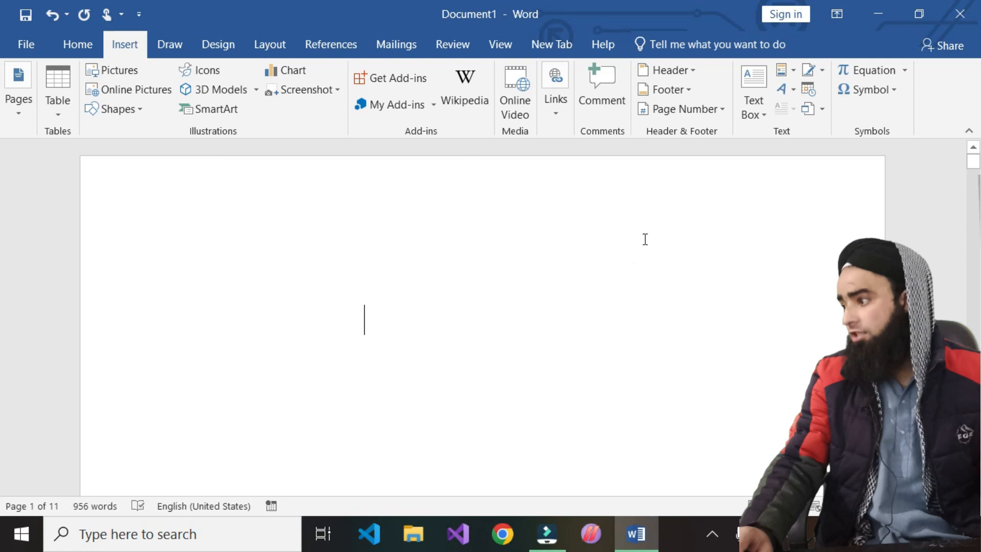
- Insert a 10-column by 8-row table from the Table size grid on the first page
{"action": "left_click", "coordinate": [55, 115]}
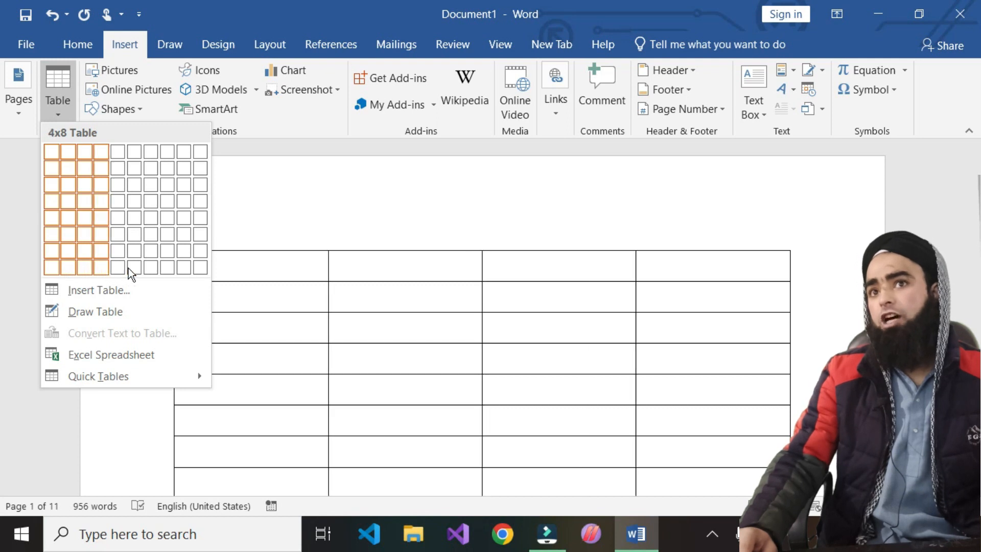
{"action": "left_click", "coordinate": [207, 271]}
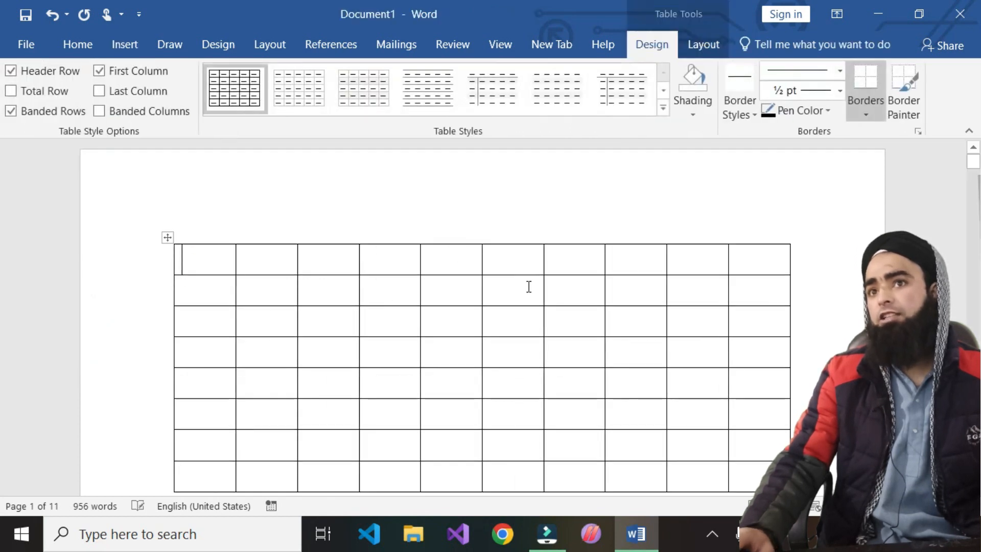
- Drag the table's bottom-right corner downward so all 8 rows become taller
{"action": "scroll", "coordinate": [519, 296], "scroll_direction": "down", "scroll_amount": 5}
{"action": "scroll", "coordinate": [519, 296], "scroll_direction": "up", "scroll_amount": 3}
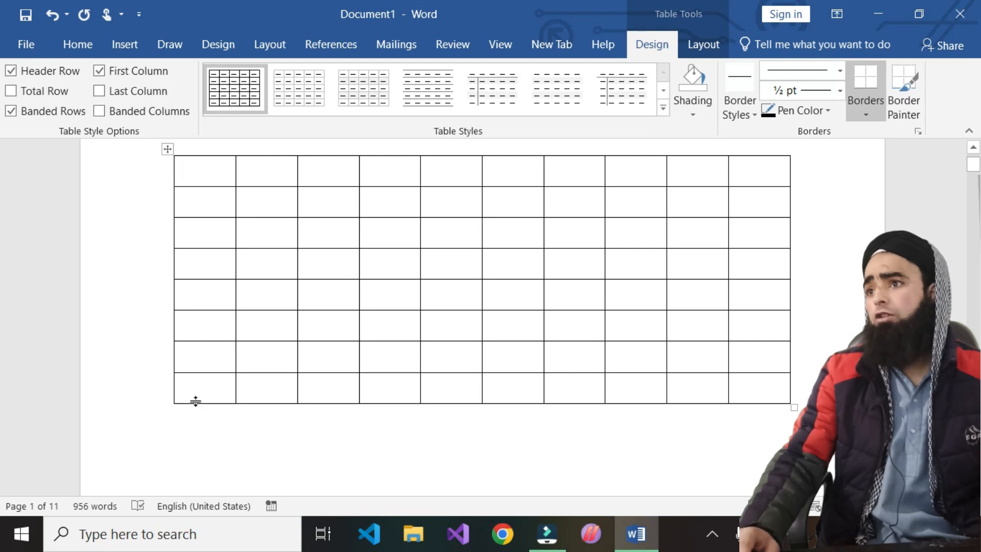
{"action": "left_click_drag", "start_coordinate": [794, 406], "coordinate": [788, 459]}
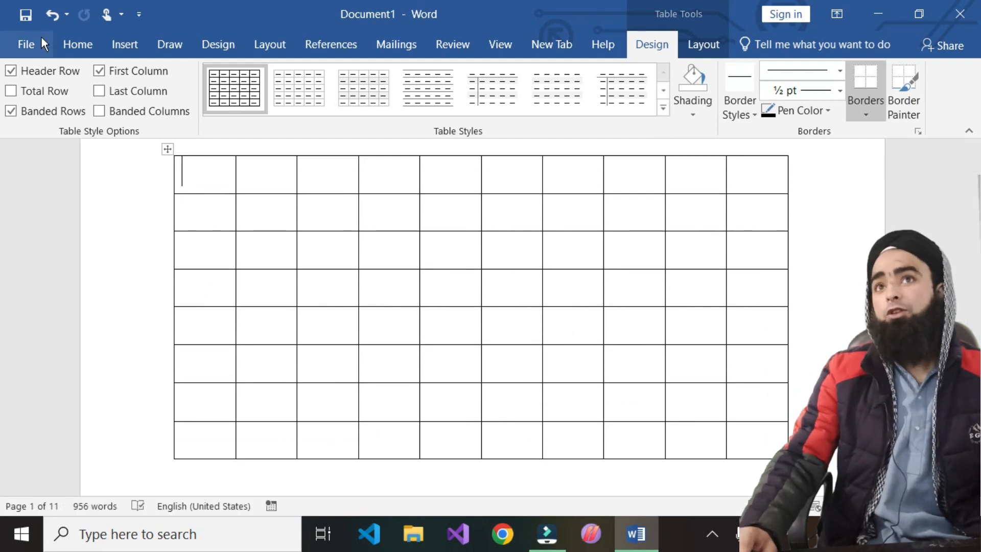
{"action": "left_click", "coordinate": [133, 45]}
{"action": "left_click", "coordinate": [60, 95]}
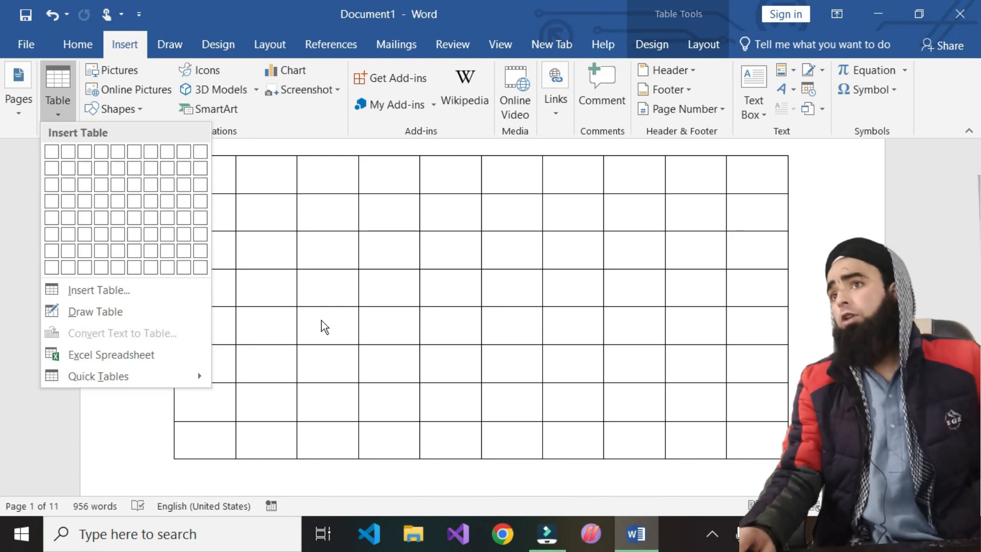
{"action": "left_click", "coordinate": [285, 190]}
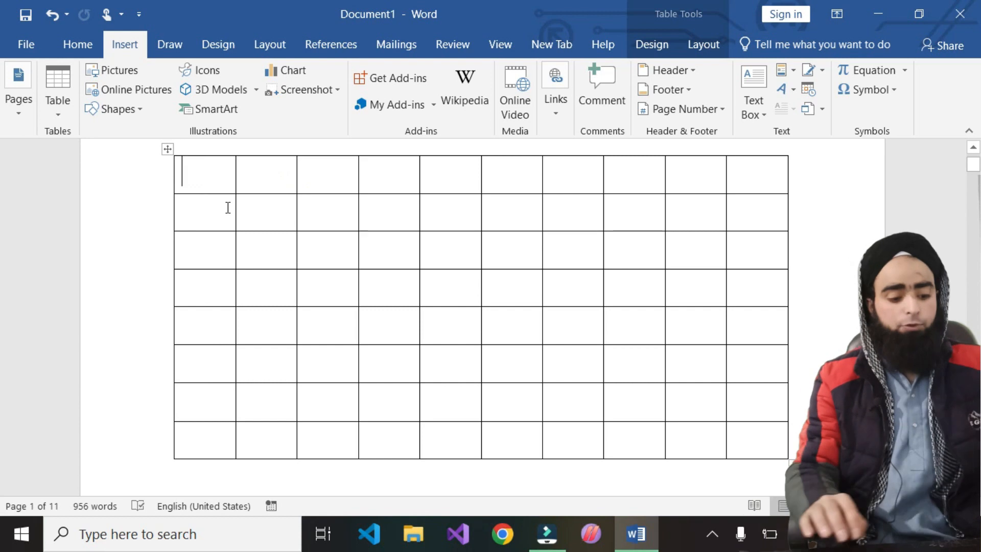
- Enter 12, 12, 13 and 13 into the first row's first four cells
{"action": "type", "text": "12"}
{"action": "key", "text": "Return"}
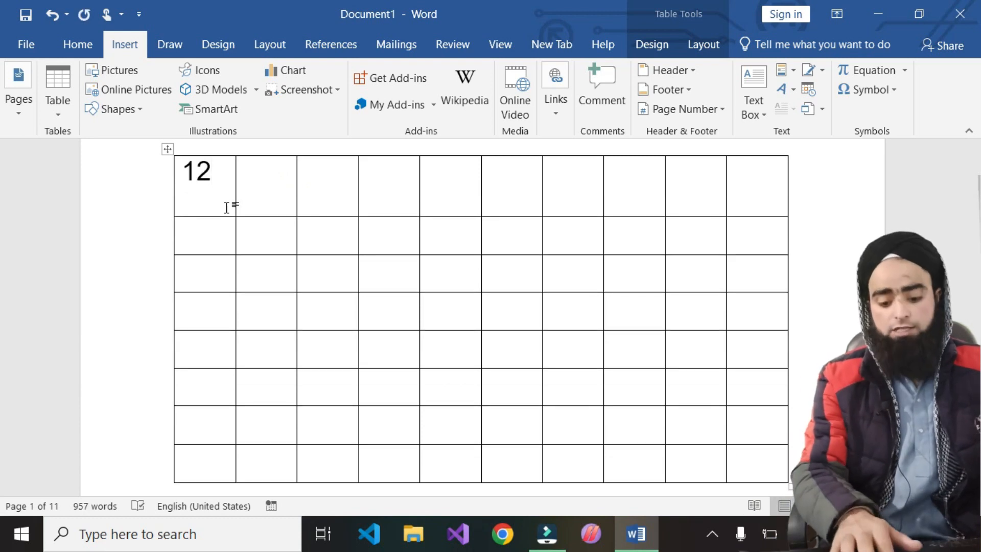
{"action": "key", "text": "BackSpace"}
{"action": "key", "text": "BackSpace"}
{"action": "type", "text": "2"}
{"action": "left_click", "coordinate": [275, 175]}
{"action": "type", "text": "12"}
{"action": "left_click", "coordinate": [319, 175]}
{"action": "type", "text": "13"}
{"action": "left_click", "coordinate": [383, 178]}
{"action": "type", "text": "12"}
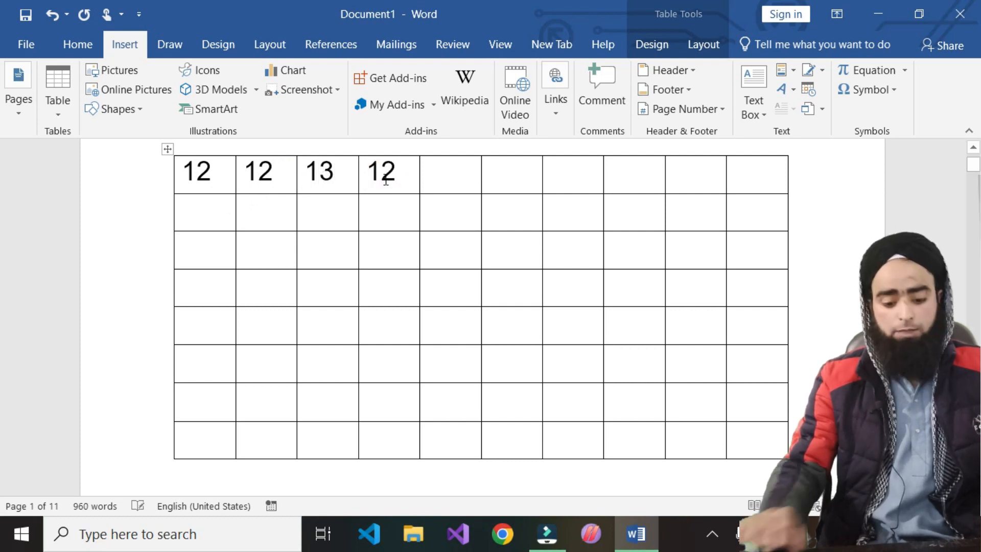
{"action": "key", "text": "BackSpace"}
{"action": "type", "text": "3"}
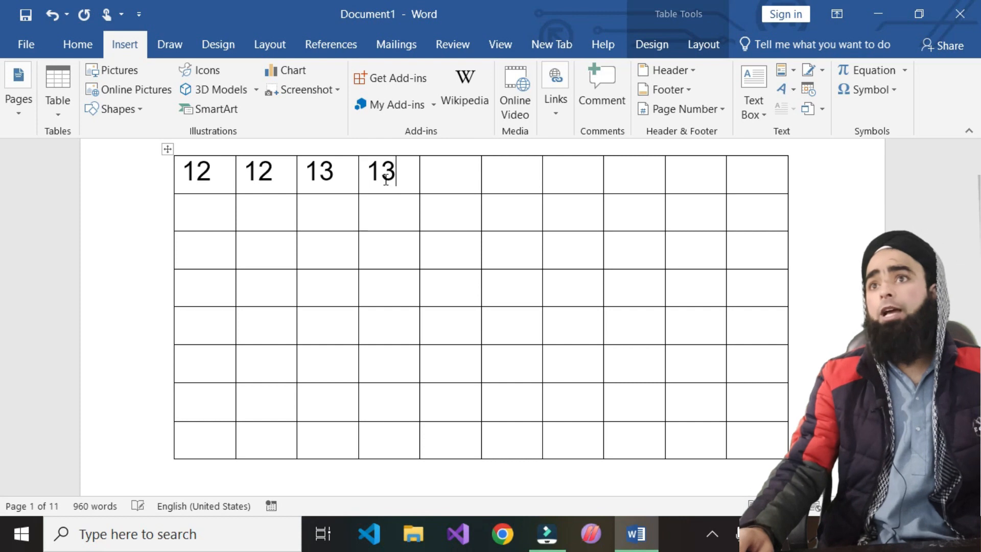
- Add scattered values 123, 123, 42, 123 and 32, and shorten 123112 to 122
{"action": "left_click", "coordinate": [441, 281]}
{"action": "type", "text": "123"}
{"action": "left_click", "coordinate": [526, 332]}
{"action": "type", "text": "123"}
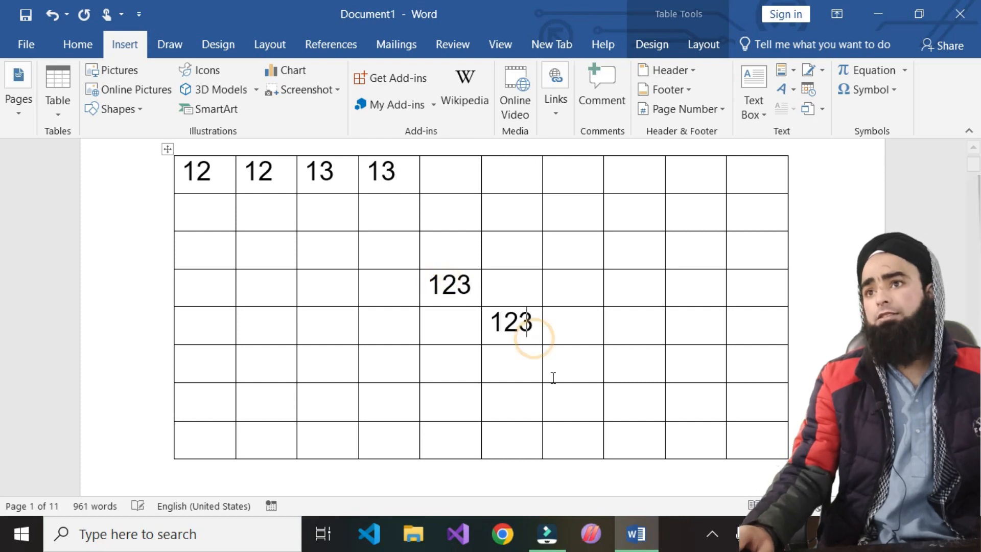
{"action": "left_click", "coordinate": [523, 369]}
{"action": "type", "text": "42"}
{"action": "left_click", "coordinate": [521, 411]}
{"action": "type", "text": "123"}
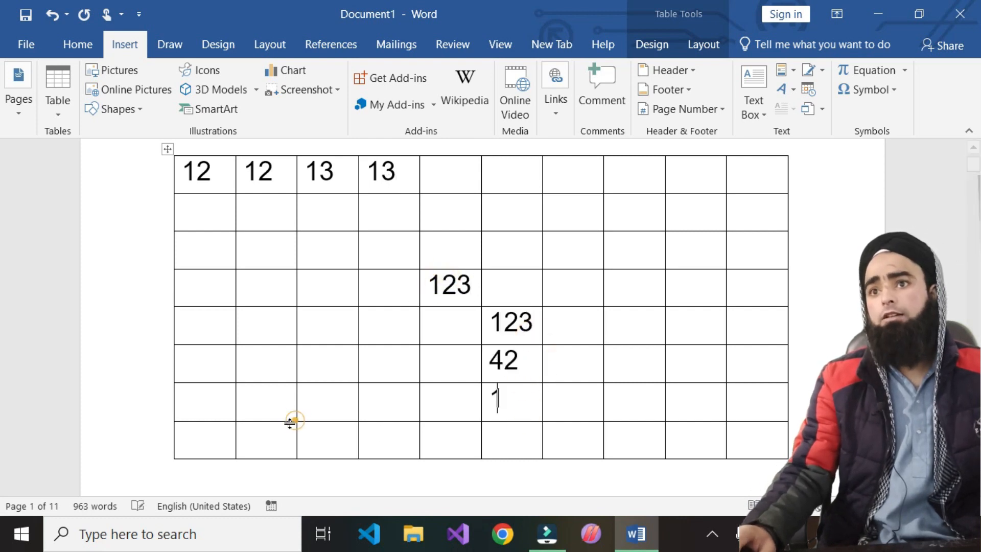
{"action": "left_click", "coordinate": [277, 373]}
{"action": "type", "text": "32"}
{"action": "left_click", "coordinate": [712, 357]}
{"action": "type", "text": "123112"}
{"action": "left_click", "coordinate": [696, 254]}
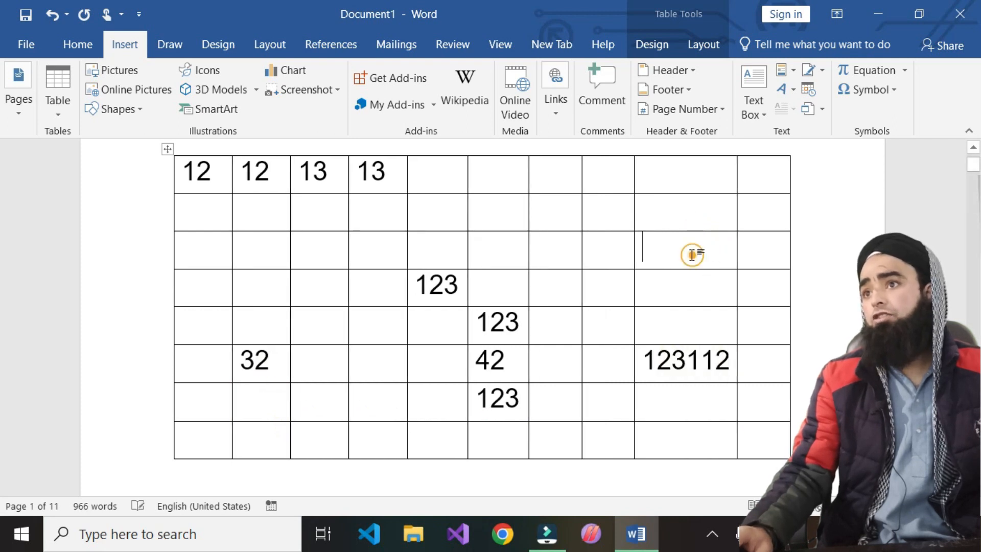
{"action": "left_click", "coordinate": [712, 362]}
{"action": "key", "text": "BackSpace"}
{"action": "key", "text": "BackSpace"}
{"action": "key", "text": "BackSpace"}
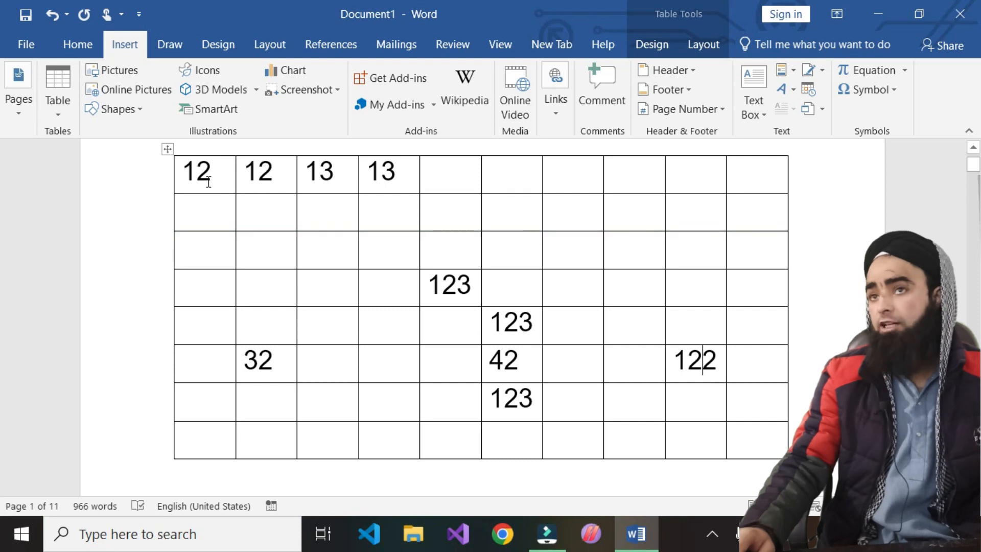
- Correct the first row's cells so they read 1, 2, 3, 4
{"action": "left_click", "coordinate": [220, 171]}
{"action": "key", "text": "BackSpace"}
{"action": "key", "text": "Right"}
{"action": "key", "text": "Right"}
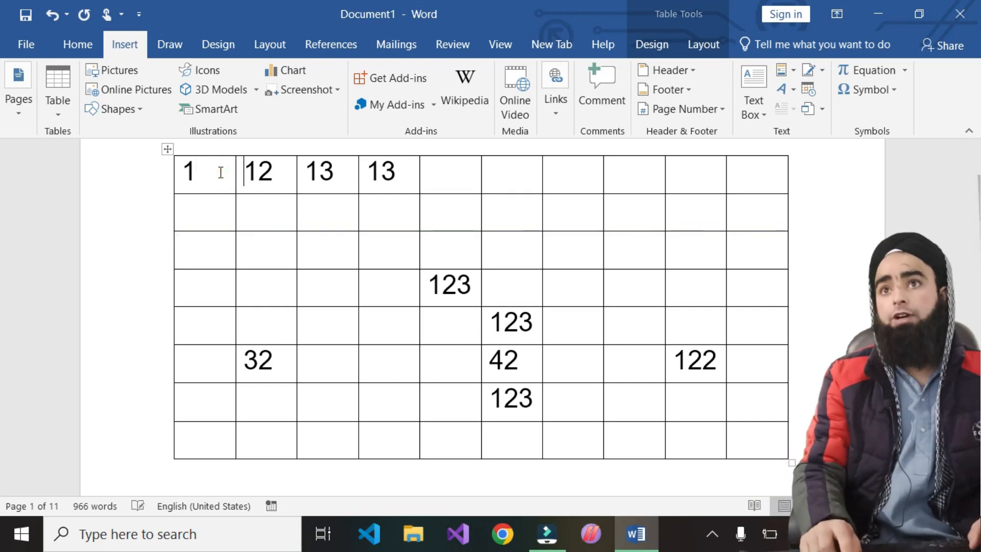
{"action": "key", "text": "BackSpace"}
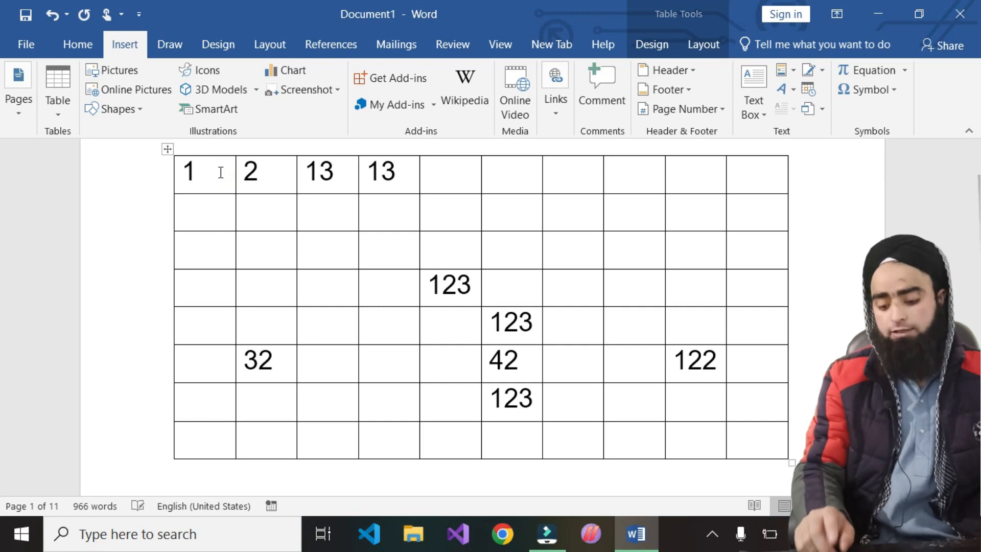
{"action": "key", "text": "Right"}
{"action": "key", "text": "BackSpace"}
{"action": "key", "text": "Right"}
{"action": "key", "text": "Right"}
{"action": "key", "text": "BackSpace"}
{"action": "key", "text": "BackSpace"}
{"action": "type", "text": "4"}
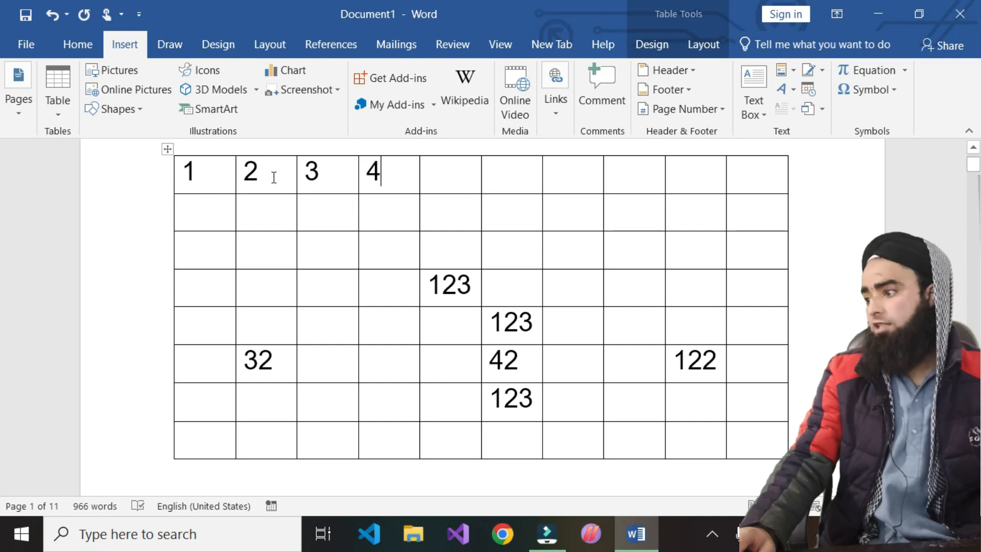
- Number the first column 11, 21, 31, 41, 51, 61, 71 from row 2 down
{"action": "left_click", "coordinate": [216, 210]}
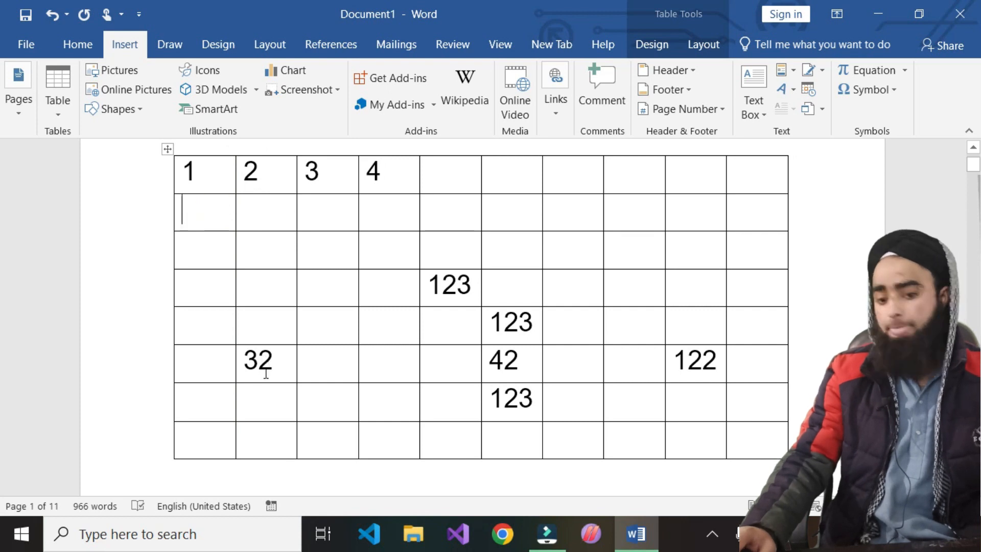
{"action": "type", "text": "11"}
{"action": "left_click", "coordinate": [202, 250]}
{"action": "type", "text": "21"}
{"action": "left_click", "coordinate": [185, 299]}
{"action": "type", "text": "31"}
{"action": "left_click", "coordinate": [203, 335]}
{"action": "type", "text": "41"}
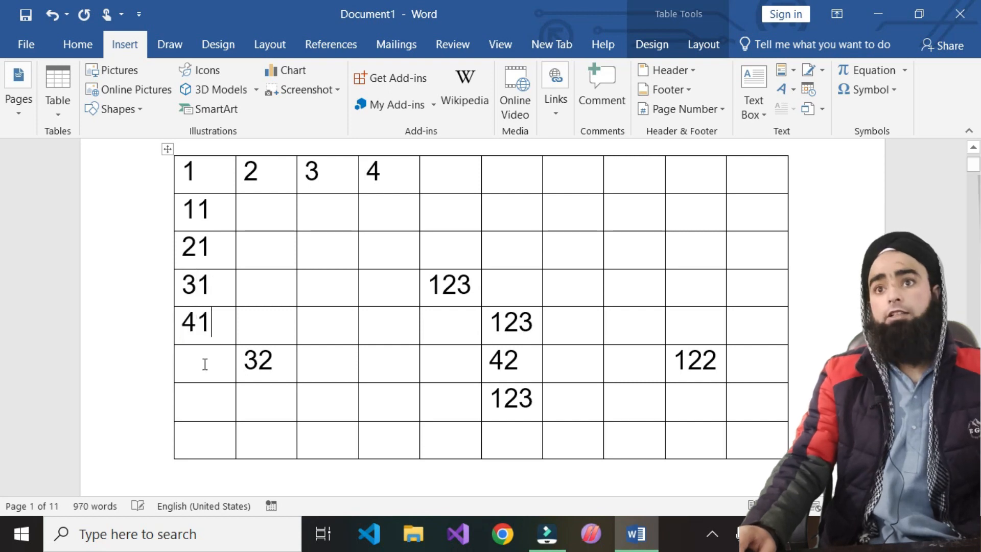
{"action": "left_click", "coordinate": [204, 364]}
{"action": "type", "text": "51"}
{"action": "left_click", "coordinate": [218, 395]}
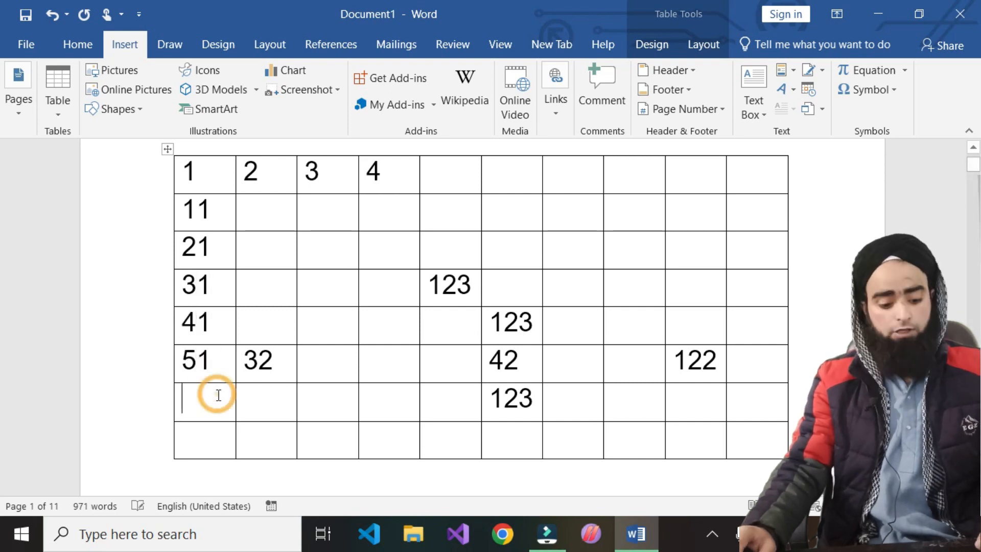
{"action": "left_click", "coordinate": [215, 400]}
{"action": "type", "text": "61"}
{"action": "left_click", "coordinate": [218, 439]}
{"action": "type", "text": "7"}
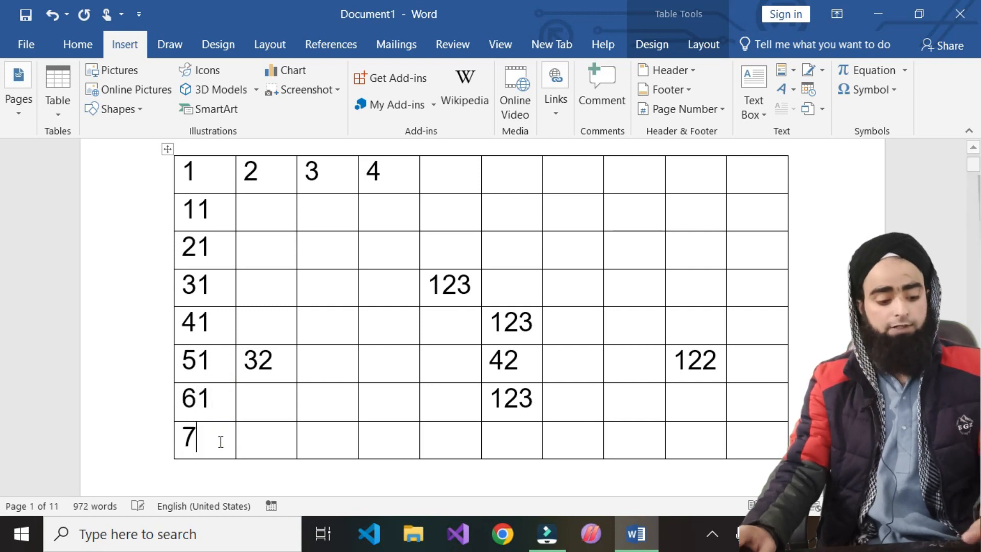
{"action": "type", "text": "1"}
- Fill the last column top to bottom with 10, 20, 30, 40, 50, 60, then 7018
{"action": "left_click", "coordinate": [739, 182]}
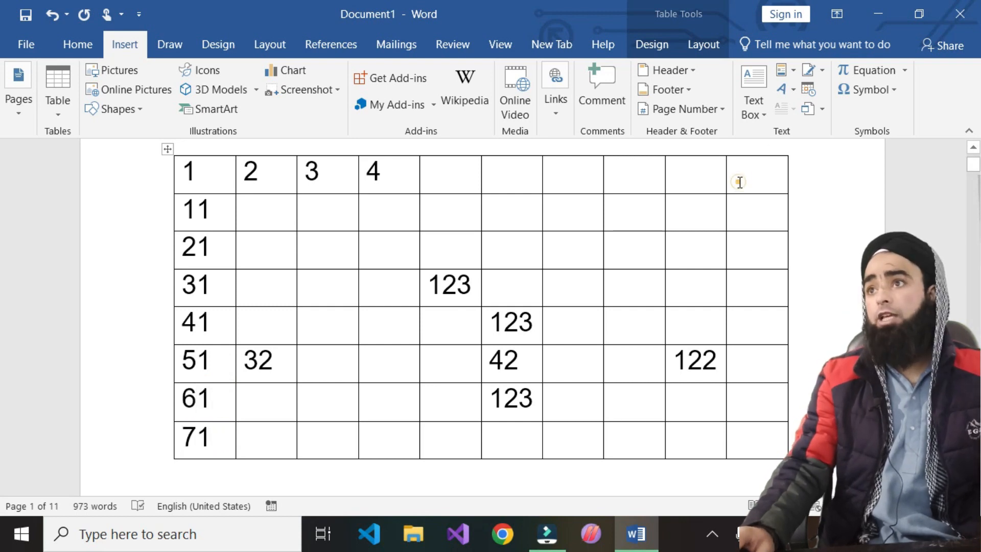
{"action": "type", "text": "10"}
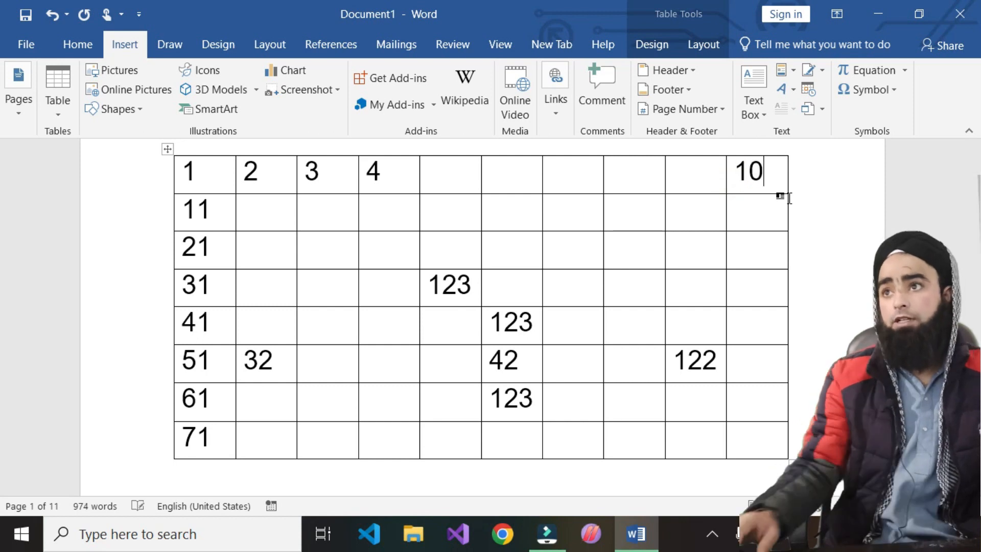
{"action": "left_click", "coordinate": [775, 219]}
{"action": "type", "text": "20"}
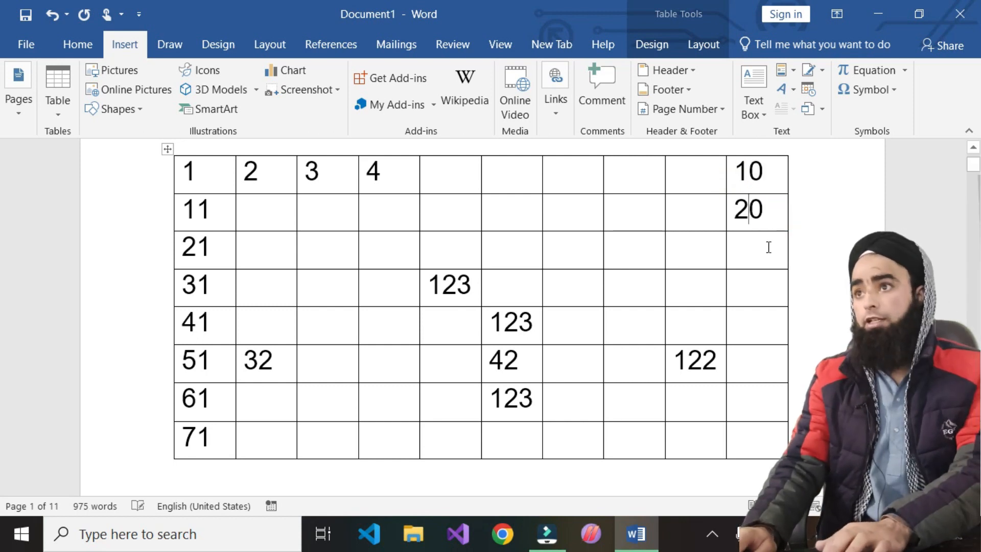
{"action": "left_click", "coordinate": [749, 260]}
{"action": "type", "text": "30"}
{"action": "left_click", "coordinate": [747, 271]}
{"action": "type", "text": "40"}
{"action": "left_click", "coordinate": [759, 324]}
{"action": "type", "text": "50"}
{"action": "left_click", "coordinate": [747, 352]}
{"action": "type", "text": "60"}
{"action": "left_click", "coordinate": [750, 396]}
{"action": "type", "text": "70"}
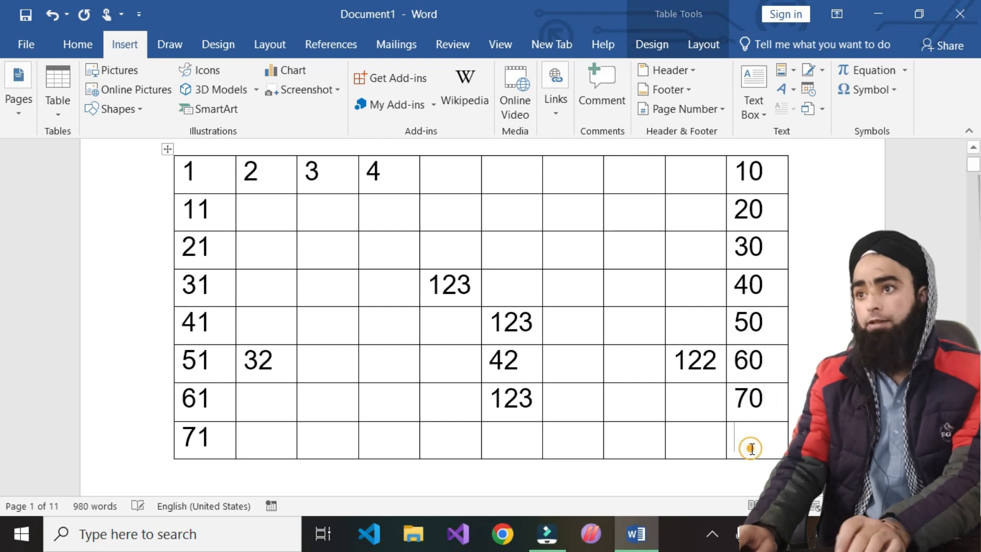
{"action": "type", "text": "18"}
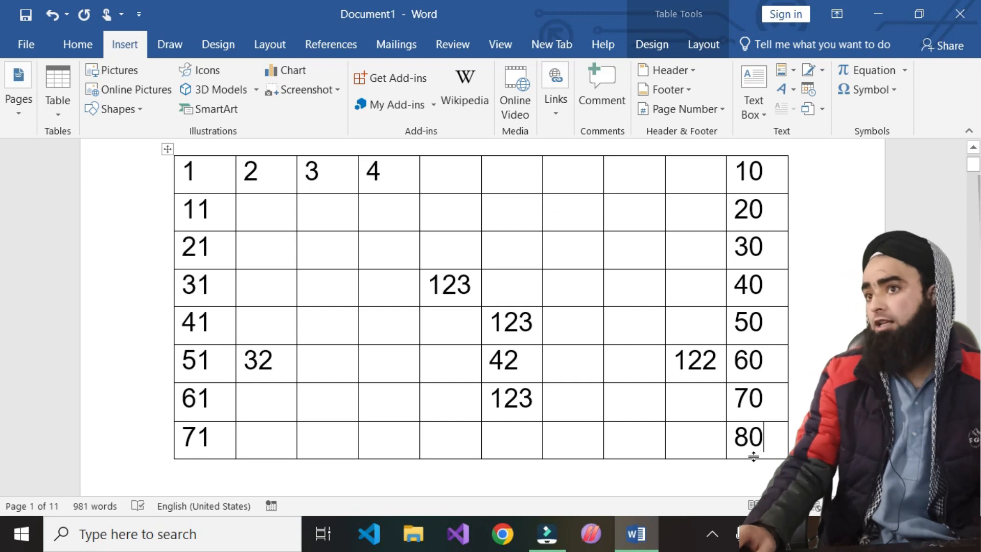
- Enter 14 in row 2 column 4, 7 in row 1 column 7, and 37 in row 4 column 7
{"action": "left_click", "coordinate": [380, 214]}
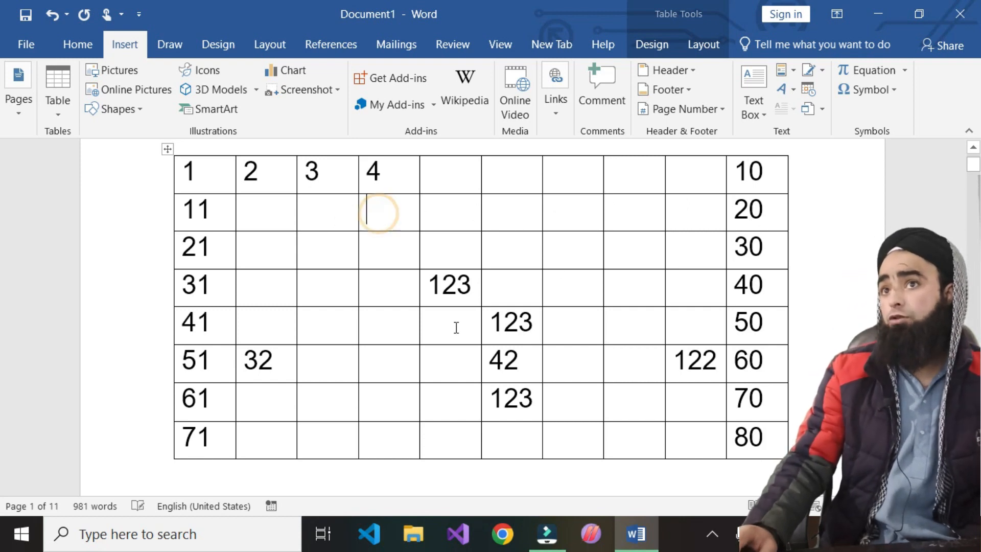
{"action": "type", "text": "14"}
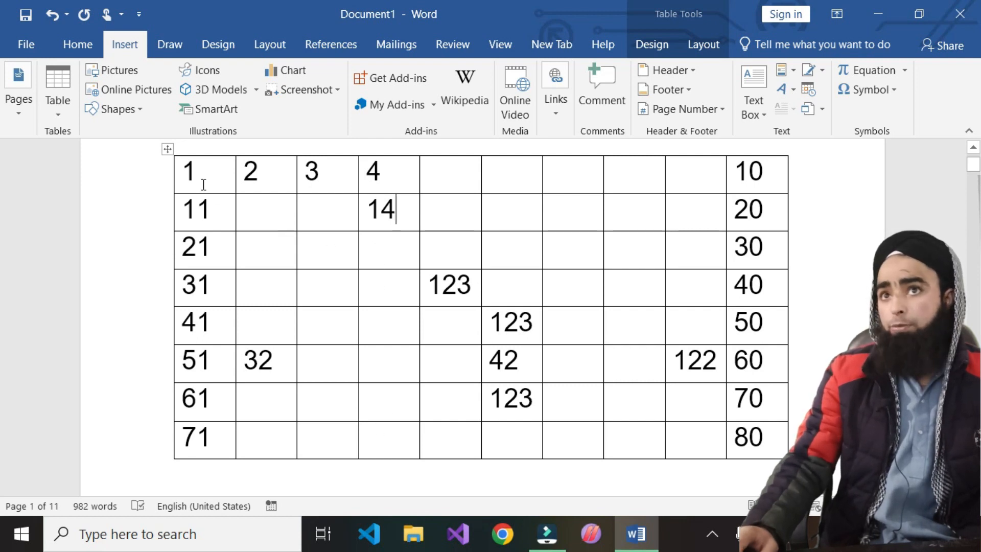
{"action": "left_click", "coordinate": [585, 170]}
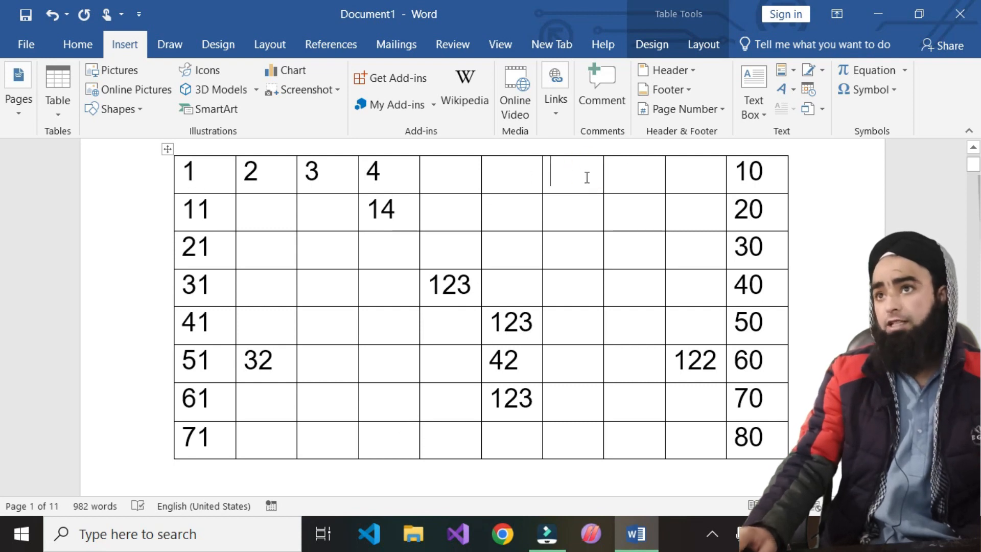
{"action": "type", "text": "7"}
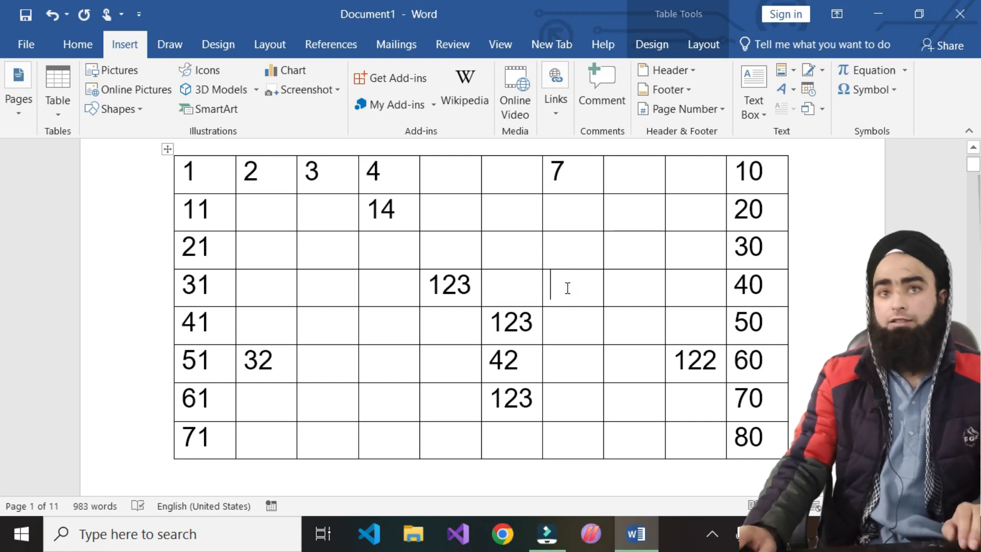
{"action": "left_click", "coordinate": [567, 288]}
{"action": "type", "text": "37"}
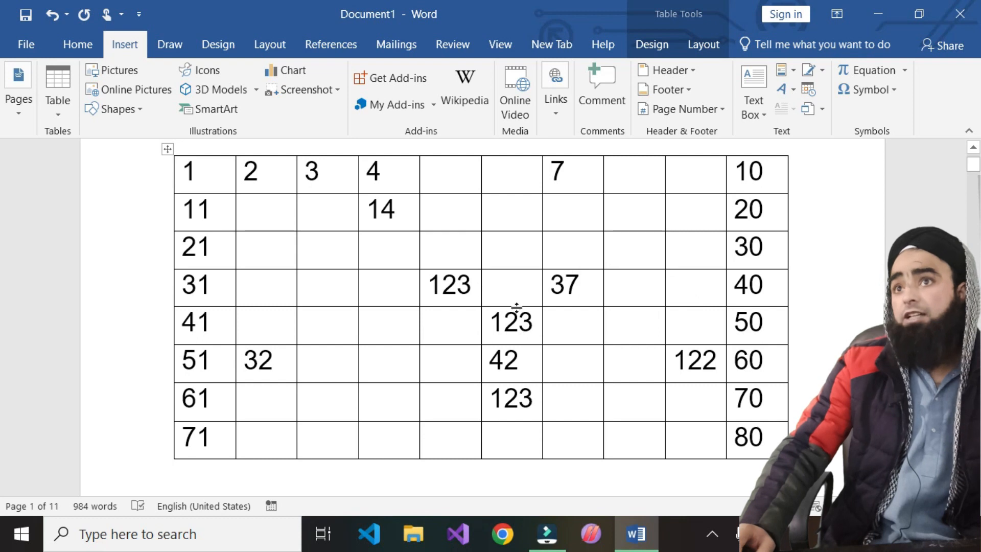
- Cut the entire number table and bring up the Insert Table dialog
{"action": "right_click", "coordinate": [169, 150]}
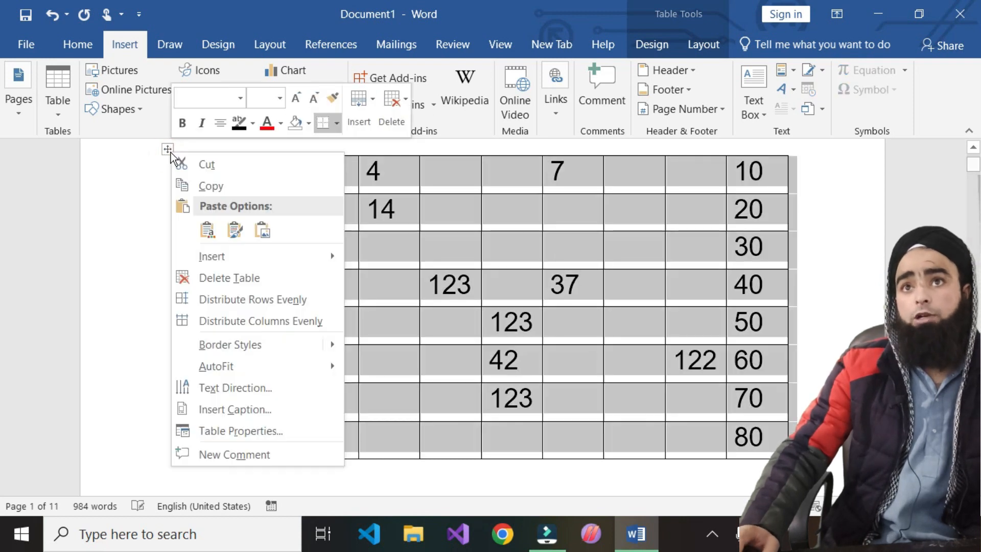
{"action": "left_click", "coordinate": [217, 164]}
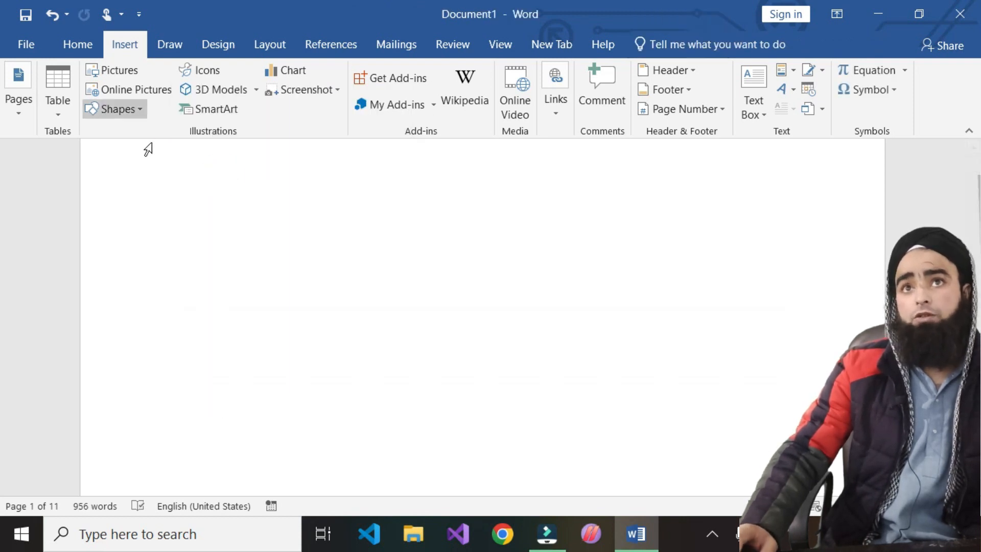
{"action": "scroll", "coordinate": [103, 179], "scroll_direction": "up", "scroll_amount": 3}
{"action": "left_click", "coordinate": [58, 102]}
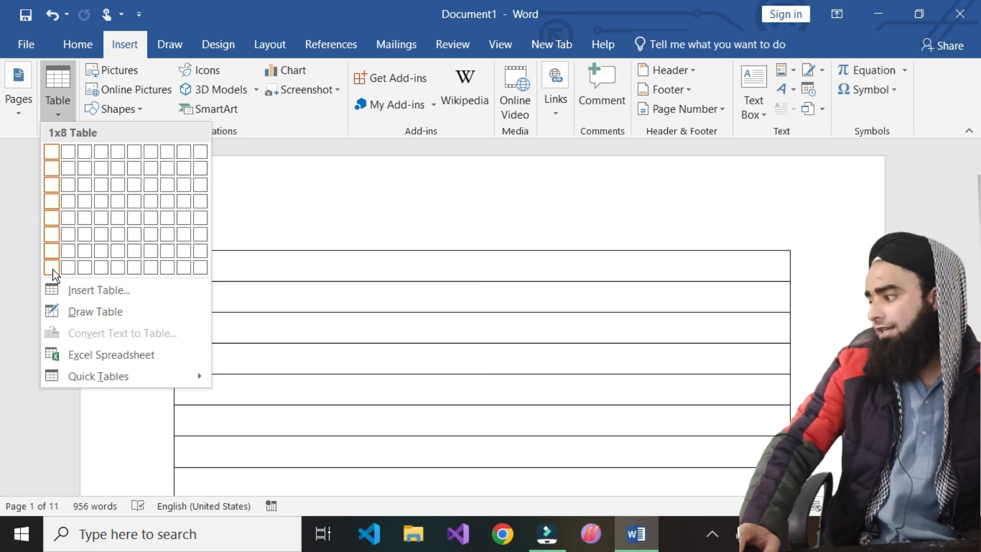
{"action": "left_click", "coordinate": [85, 287]}
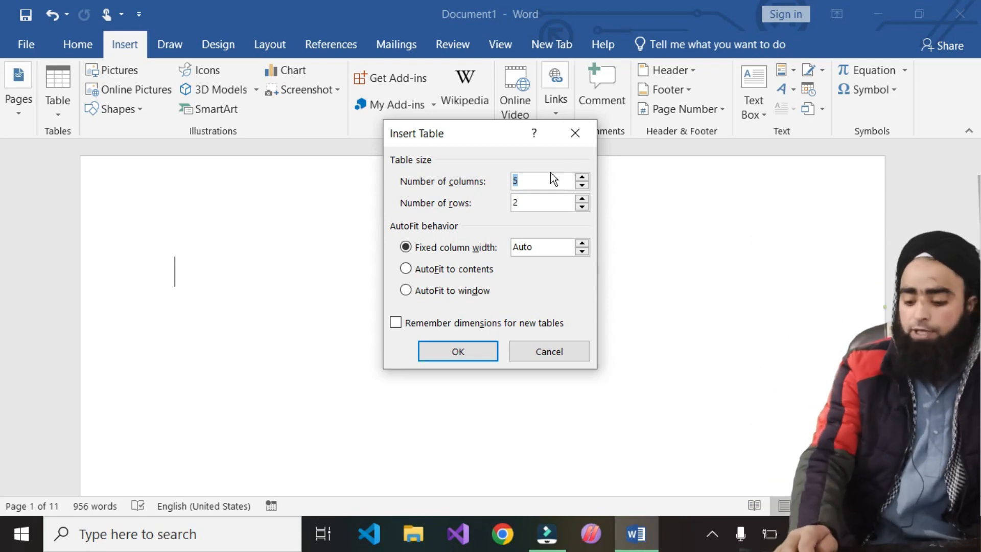
- Create a 20-column, 15-row table through the Insert Table dialog
{"action": "type", "text": "20"}
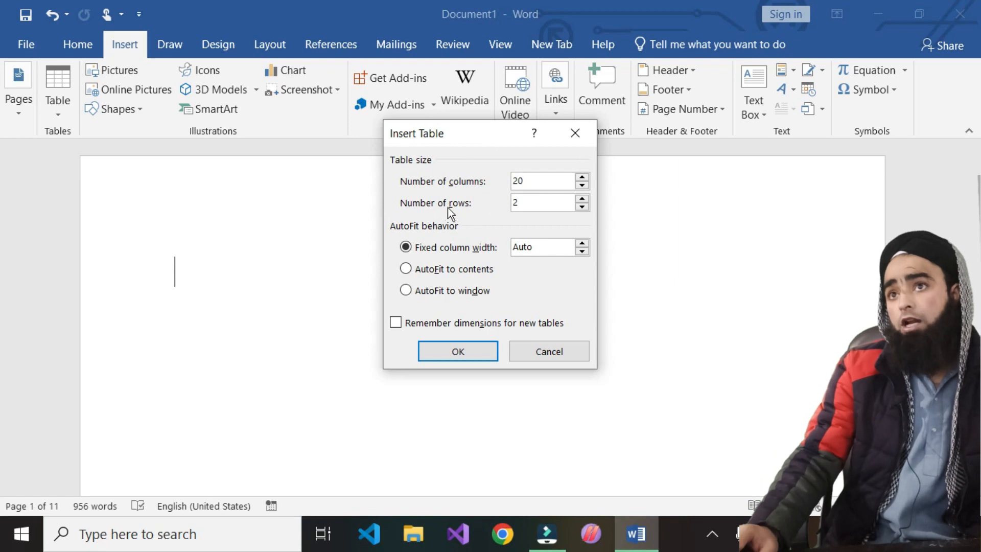
{"action": "left_click", "coordinate": [528, 207]}
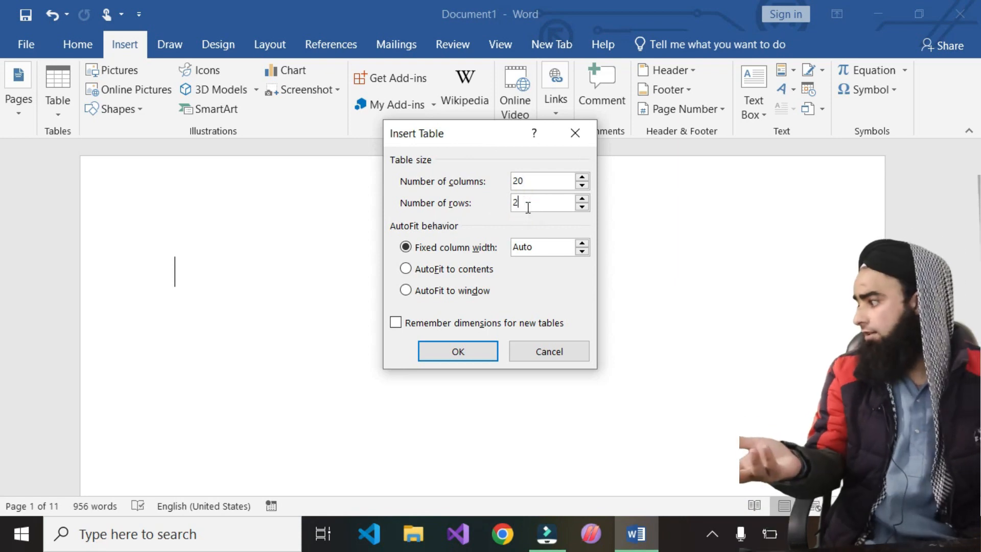
{"action": "key", "text": "BackSpace"}
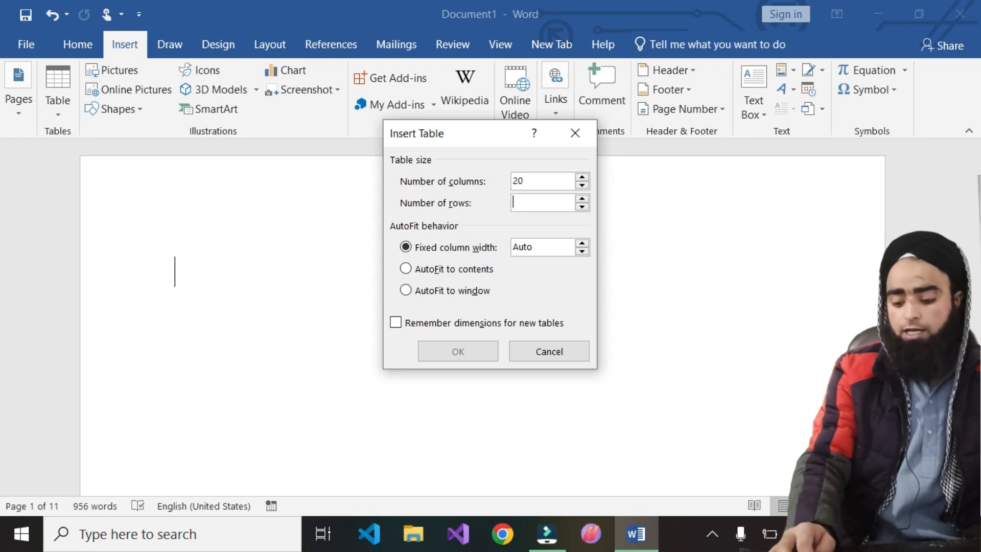
{"action": "type", "text": "15"}
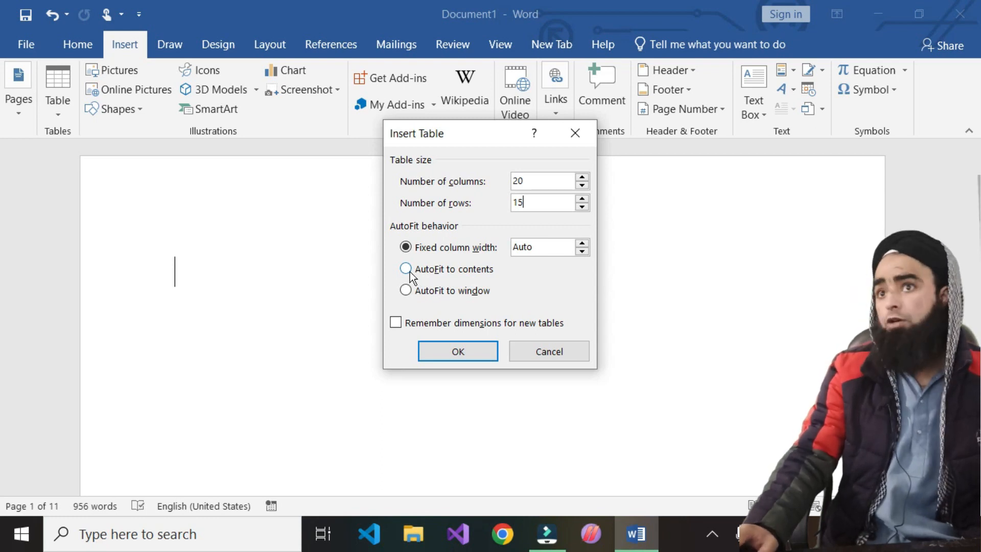
{"action": "left_click", "coordinate": [455, 353]}
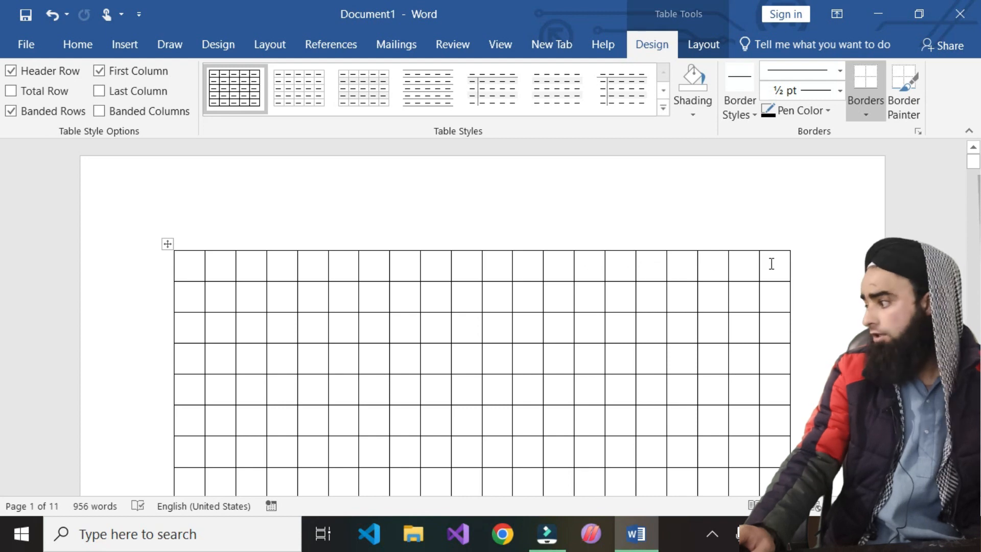
{"action": "scroll", "coordinate": [204, 284], "scroll_direction": "down", "scroll_amount": 3}
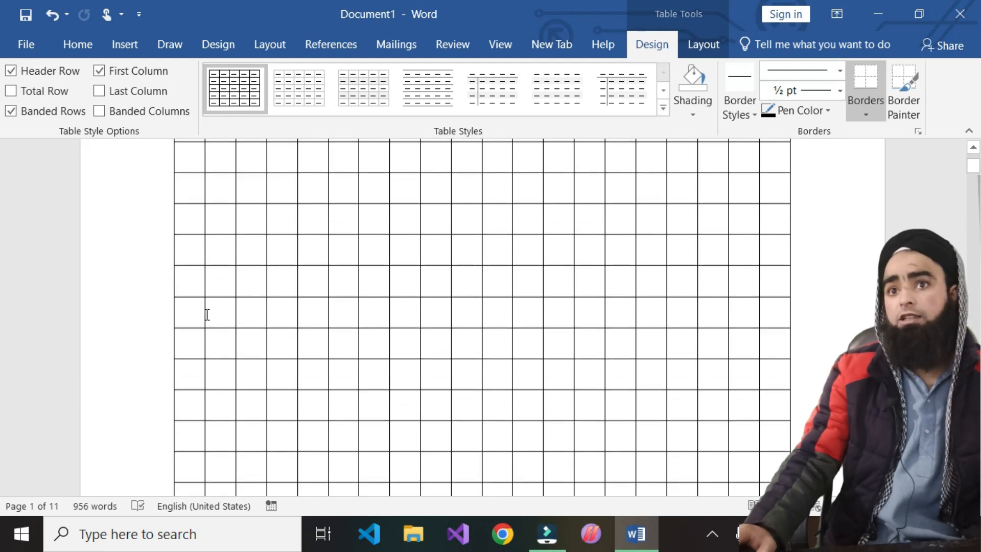
{"action": "scroll", "coordinate": [207, 314], "scroll_direction": "down", "scroll_amount": 3}
{"action": "scroll", "coordinate": [263, 344], "scroll_direction": "down", "scroll_amount": 2, "text": "ctrl"}
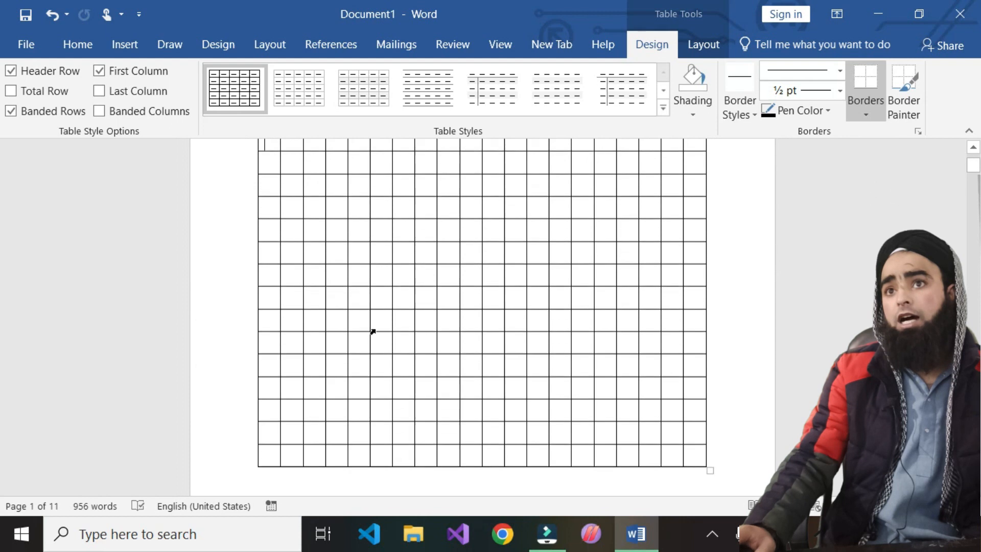
- Cut the 20-column table out of the document
{"action": "scroll", "coordinate": [372, 332], "scroll_direction": "up", "scroll_amount": 1}
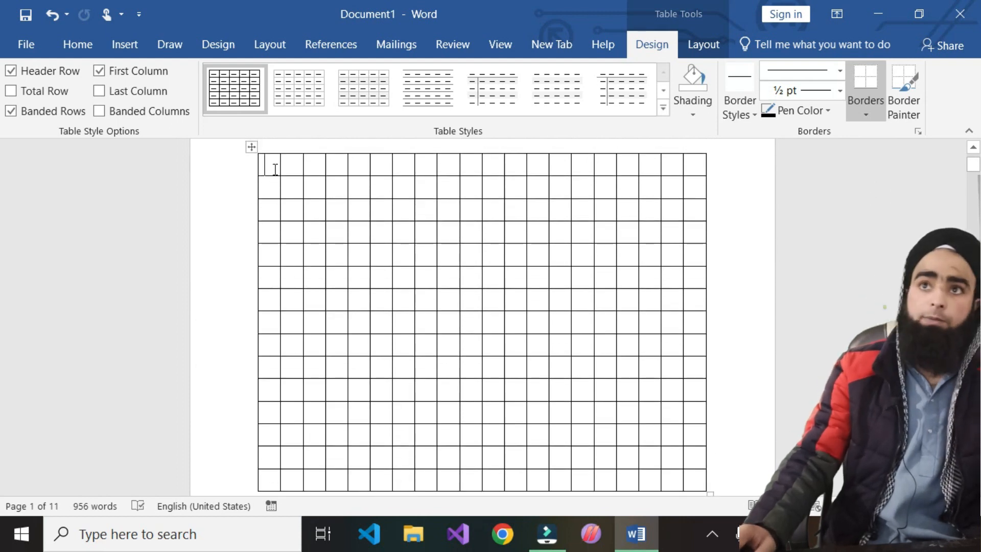
{"action": "right_click", "coordinate": [252, 147]}
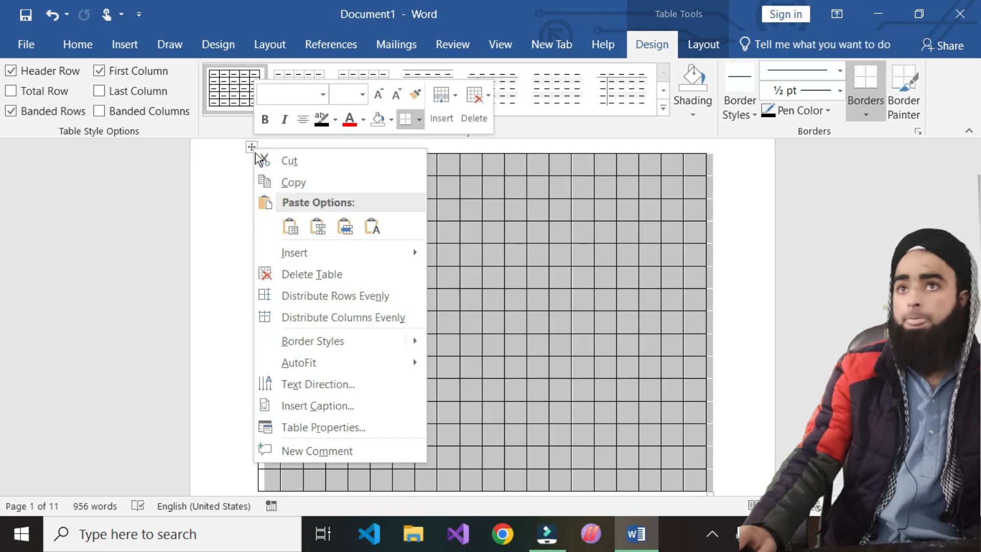
{"action": "left_click", "coordinate": [295, 158]}
- Insert an 8 by 8 table from the grid, step through its second column, then cut it
{"action": "left_click", "coordinate": [133, 43]}
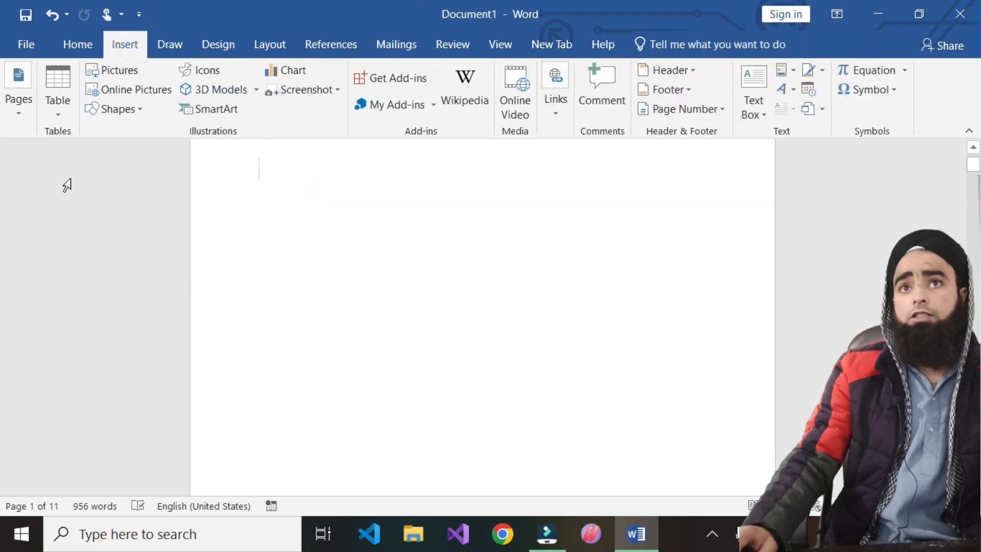
{"action": "left_click", "coordinate": [65, 111]}
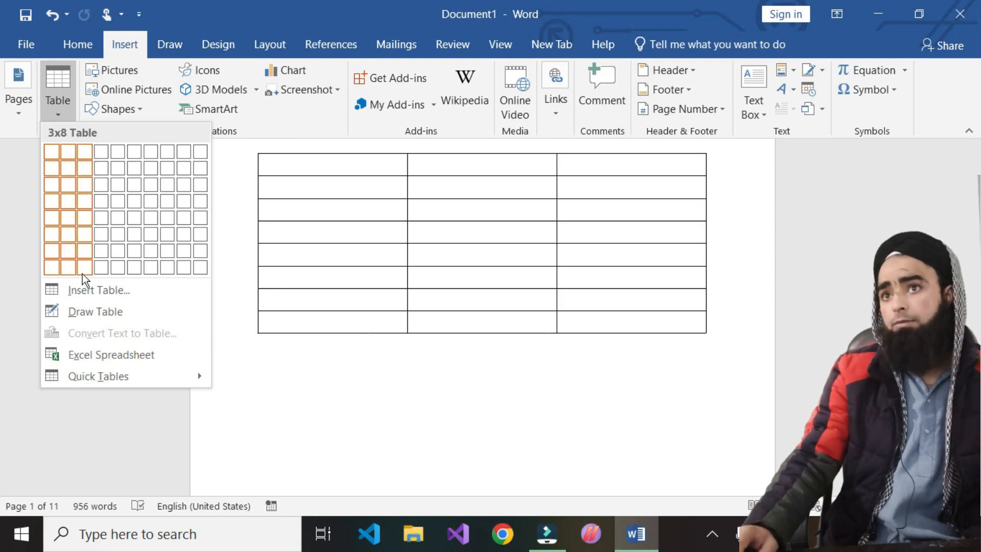
{"action": "left_click", "coordinate": [173, 267]}
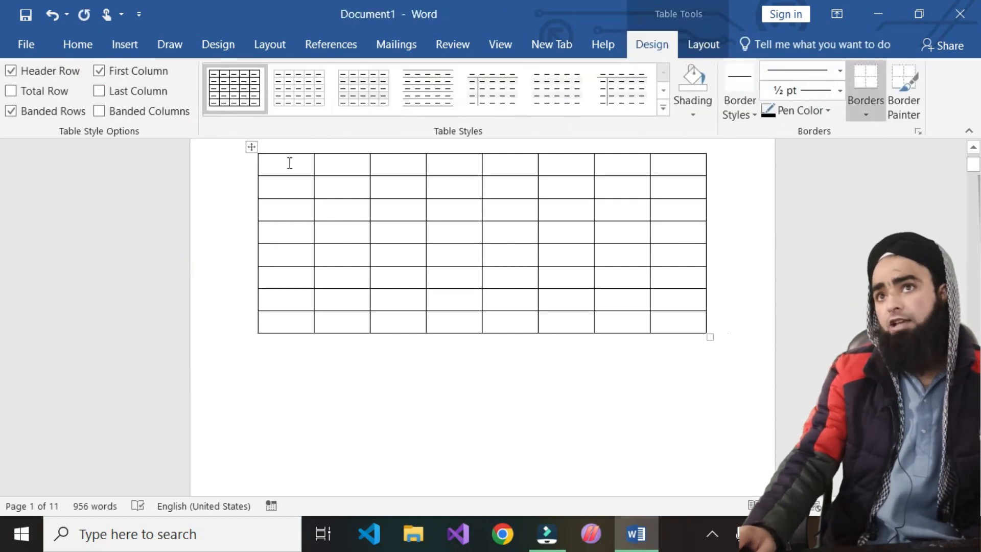
{"action": "left_click", "coordinate": [335, 190]}
{"action": "left_click", "coordinate": [347, 211]}
{"action": "left_click", "coordinate": [353, 229]}
{"action": "left_click", "coordinate": [367, 263]}
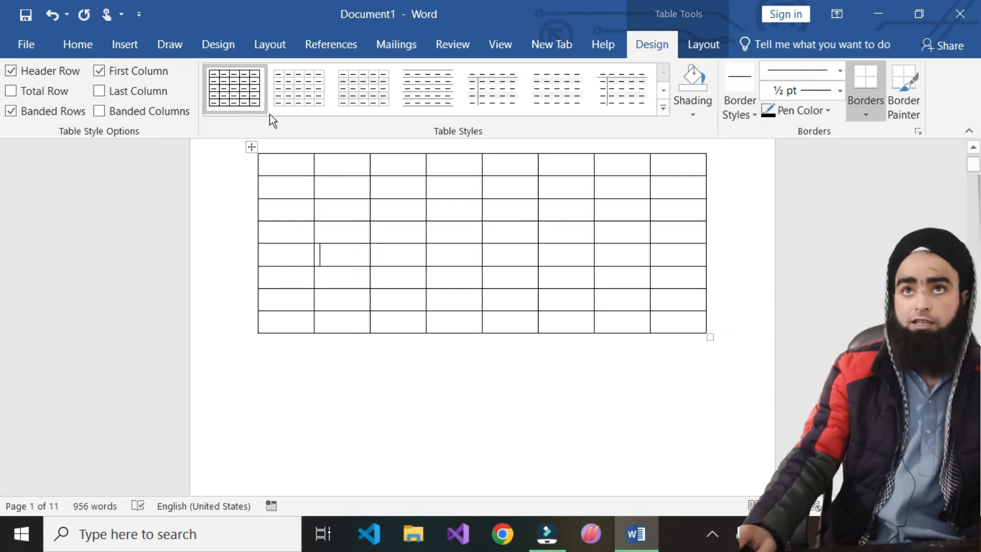
{"action": "right_click", "coordinate": [252, 147]}
{"action": "left_click", "coordinate": [279, 165]}
{"action": "left_click", "coordinate": [123, 44]}
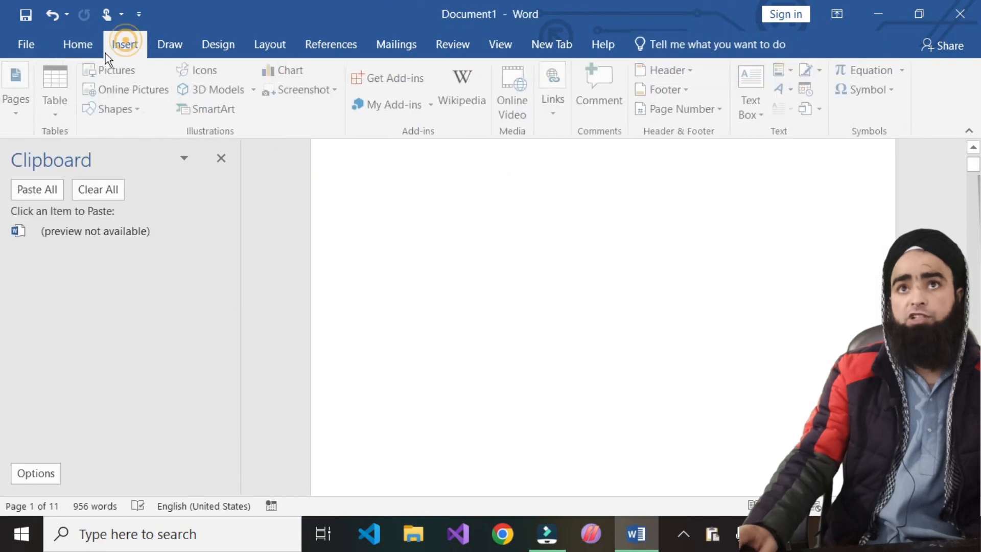
- Insert a 3-column, 10-row table through the Insert Table dialog
{"action": "left_click", "coordinate": [58, 112]}
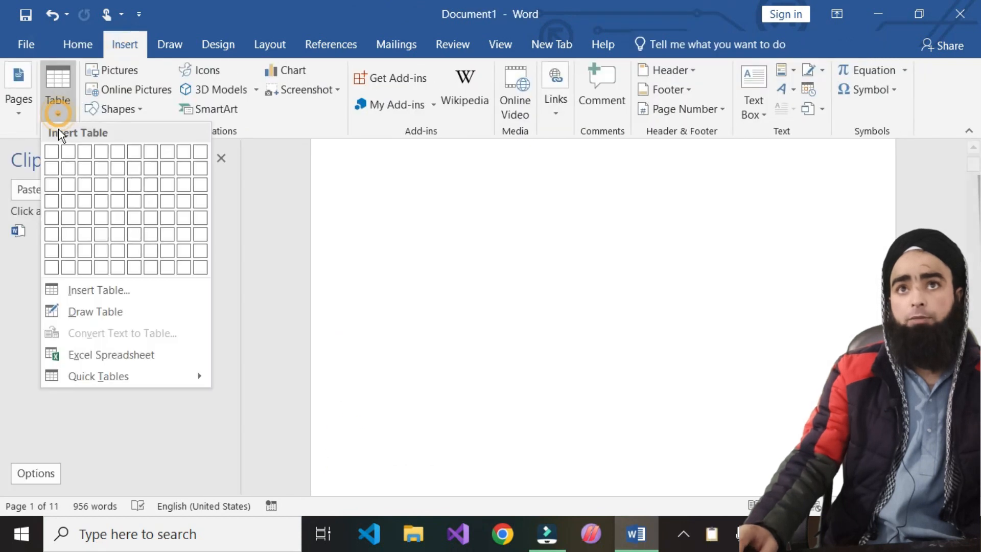
{"action": "left_click", "coordinate": [82, 290]}
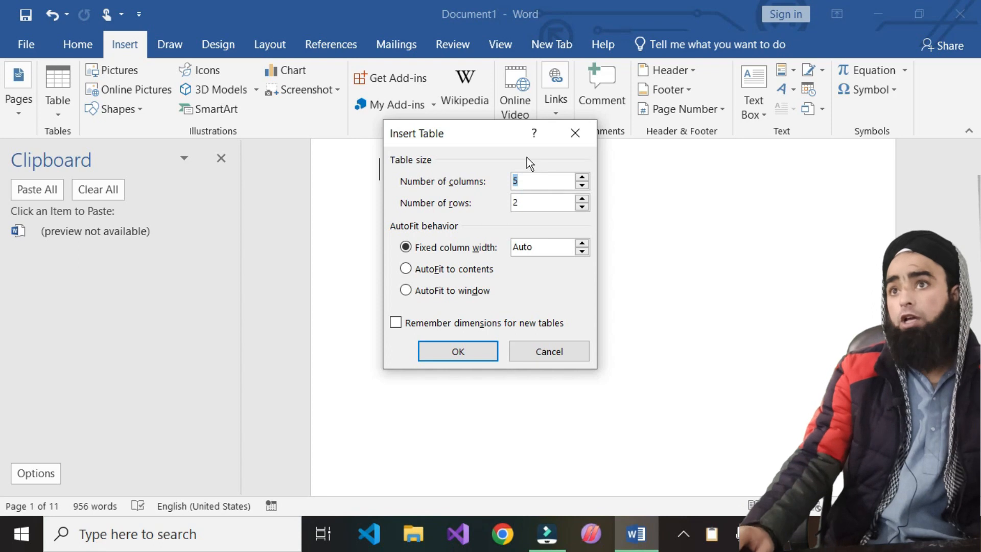
{"action": "double_click", "coordinate": [520, 202]}
{"action": "type", "text": "10"}
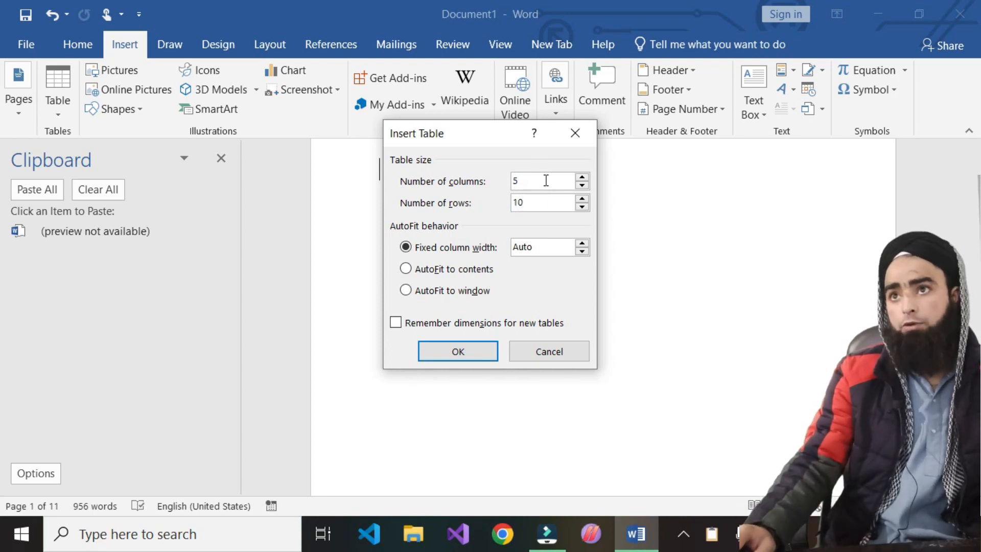
{"action": "double_click", "coordinate": [546, 180]}
{"action": "type", "text": "3"}
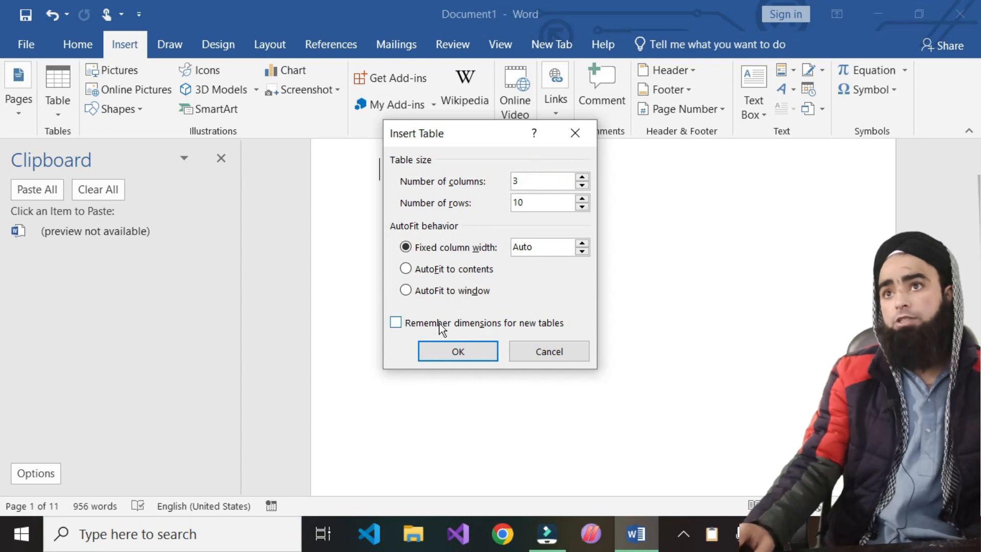
{"action": "left_click", "coordinate": [467, 350]}
{"action": "left_click", "coordinate": [429, 237]}
{"action": "left_click", "coordinate": [598, 228]}
{"action": "left_click", "coordinate": [721, 226]}
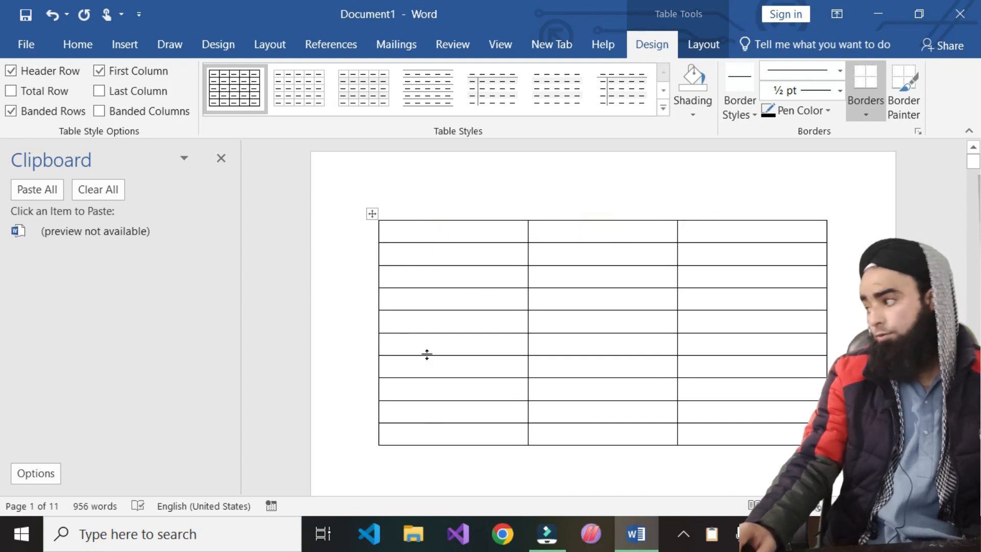
- Close the Clipboard pane and select the whole new table to cut it
{"action": "left_click", "coordinate": [219, 159]}
{"action": "left_click", "coordinate": [249, 214]}
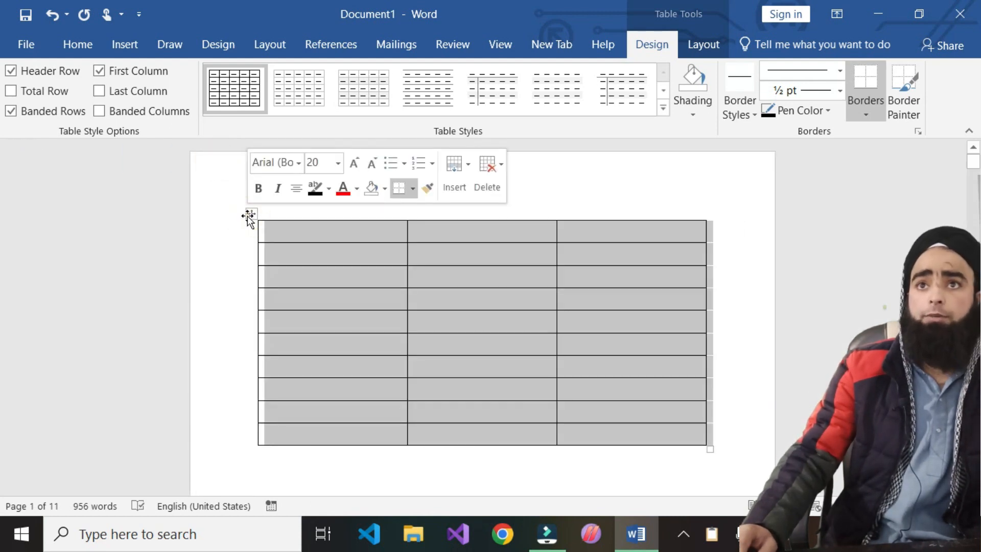
{"action": "left_click", "coordinate": [253, 213]}
{"action": "right_click", "coordinate": [254, 213]}
{"action": "left_click", "coordinate": [297, 209]}
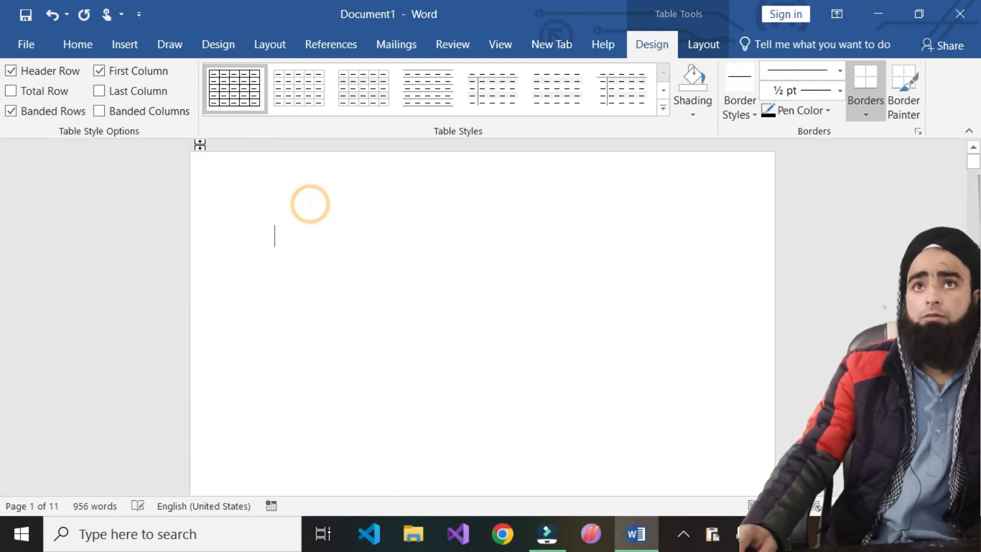
{"action": "left_click", "coordinate": [125, 45]}
{"action": "left_click", "coordinate": [67, 106]}
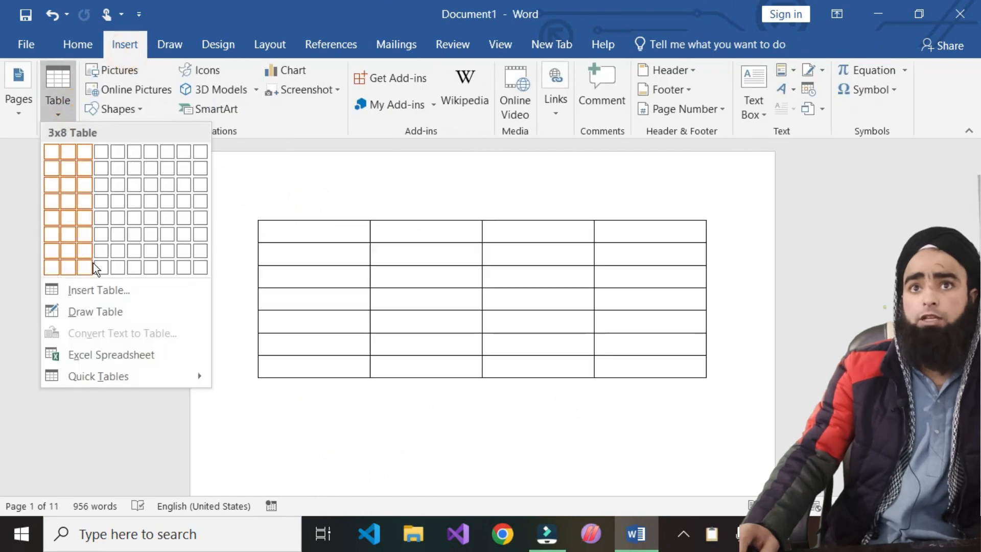
{"action": "left_click", "coordinate": [115, 314]}
{"action": "mouse_move", "coordinate": [259, 230]}
{"action": "left_mouse_down"}
{"action": "mouse_move", "coordinate": [262, 438]}
{"action": "mouse_move", "coordinate": [266, 427]}
{"action": "left_mouse_up"}
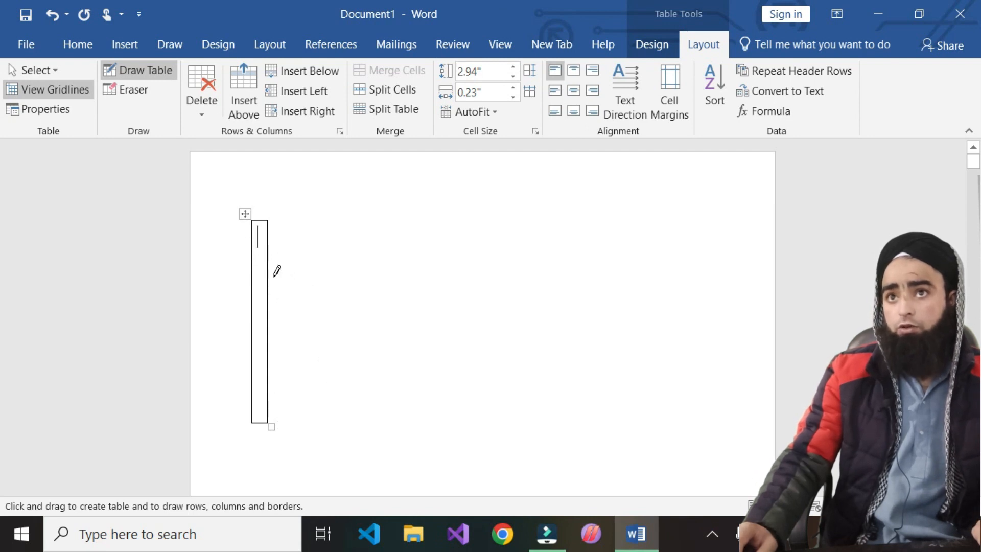
{"action": "key", "text": "ctrl+z"}
{"action": "mouse_move", "coordinate": [254, 230]}
{"action": "left_mouse_down"}
{"action": "mouse_move", "coordinate": [339, 428]}
{"action": "mouse_move", "coordinate": [738, 431]}
{"action": "left_mouse_up"}
{"action": "scroll", "coordinate": [458, 450], "scroll_direction": "down", "scroll_amount": 1}
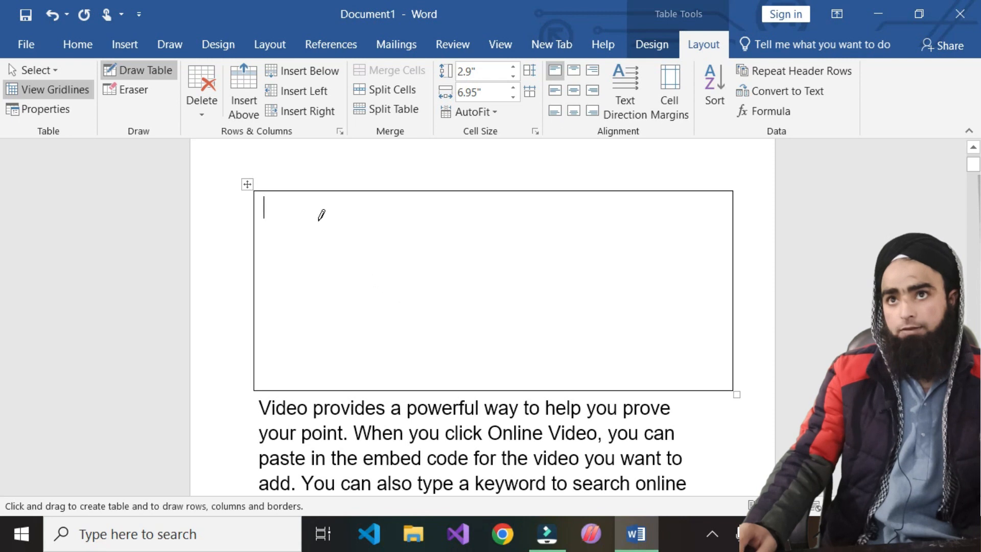
{"action": "mouse_move", "coordinate": [257, 193]}
{"action": "left_mouse_down"}
{"action": "mouse_move", "coordinate": [317, 258]}
{"action": "mouse_move", "coordinate": [413, 397]}
{"action": "mouse_move", "coordinate": [408, 381]}
{"action": "left_mouse_up"}
{"action": "mouse_move", "coordinate": [255, 192]}
{"action": "left_mouse_down"}
{"action": "mouse_move", "coordinate": [339, 348]}
{"action": "mouse_move", "coordinate": [359, 370]}
{"action": "mouse_move", "coordinate": [366, 344]}
{"action": "mouse_move", "coordinate": [379, 365]}
{"action": "left_mouse_up"}
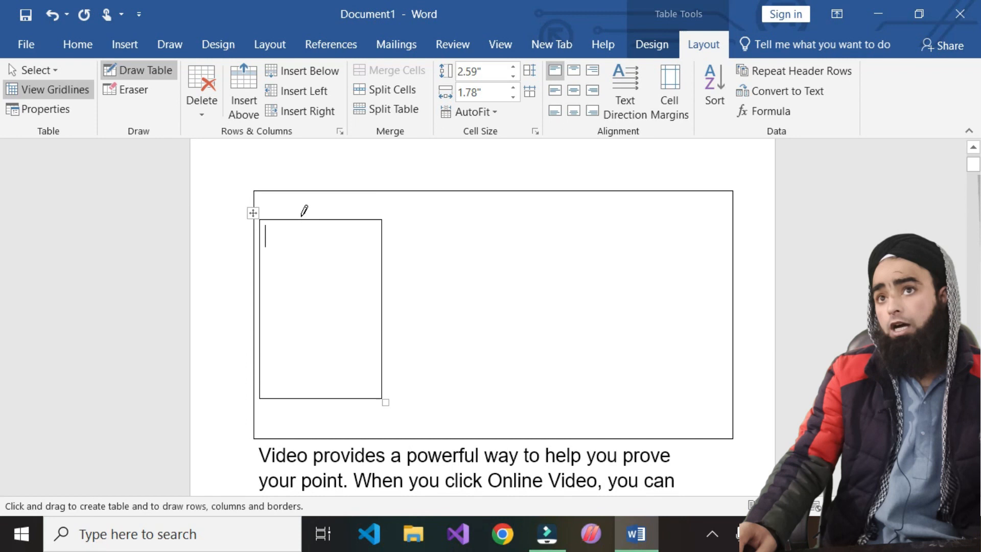
{"action": "mouse_move", "coordinate": [384, 219]}
{"action": "left_mouse_down"}
{"action": "mouse_move", "coordinate": [439, 262]}
{"action": "mouse_move", "coordinate": [538, 392]}
{"action": "left_mouse_up"}
{"action": "mouse_move", "coordinate": [531, 219]}
{"action": "left_mouse_down"}
{"action": "mouse_move", "coordinate": [585, 257]}
{"action": "mouse_move", "coordinate": [687, 405]}
{"action": "mouse_move", "coordinate": [688, 394]}
{"action": "left_mouse_up"}
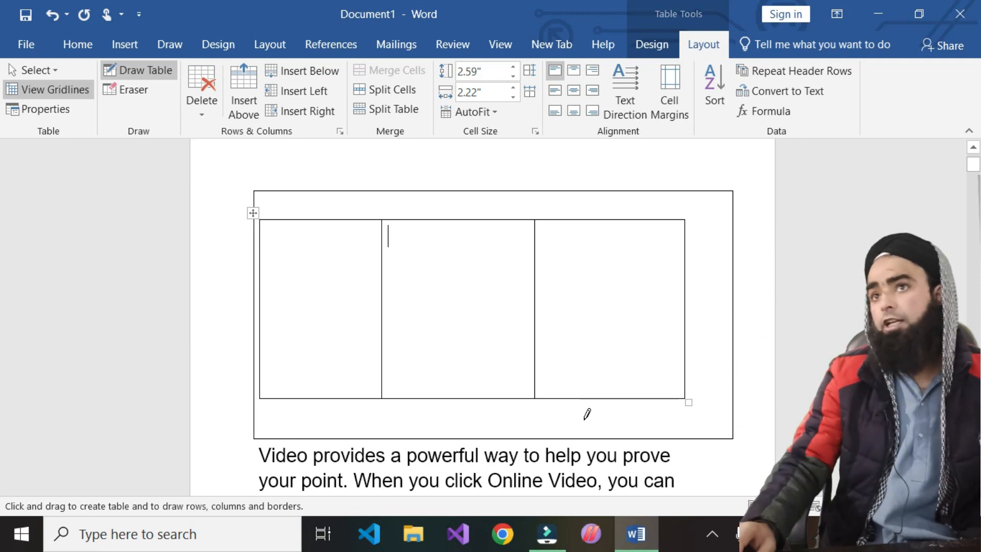
{"action": "left_click", "coordinate": [201, 82]}
{"action": "left_click", "coordinate": [157, 169]}
{"action": "key", "text": "ctrl+z"}
{"action": "key", "text": "ctrl+z"}
{"action": "key", "text": "ctrl+z"}
{"action": "key", "text": "ctrl+z"}
{"action": "key", "text": "ctrl+z"}
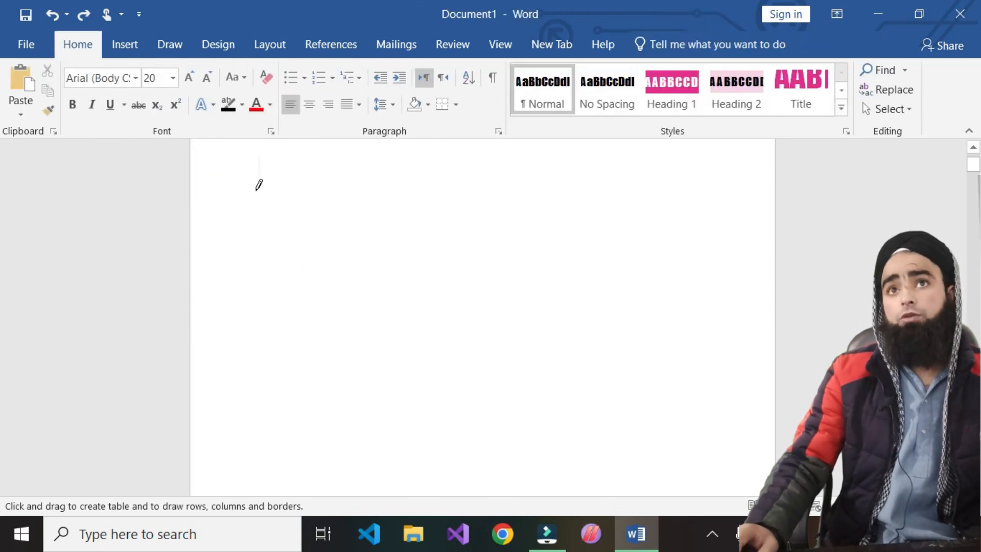
{"action": "left_click", "coordinate": [120, 45]}
{"action": "left_click", "coordinate": [60, 107]}
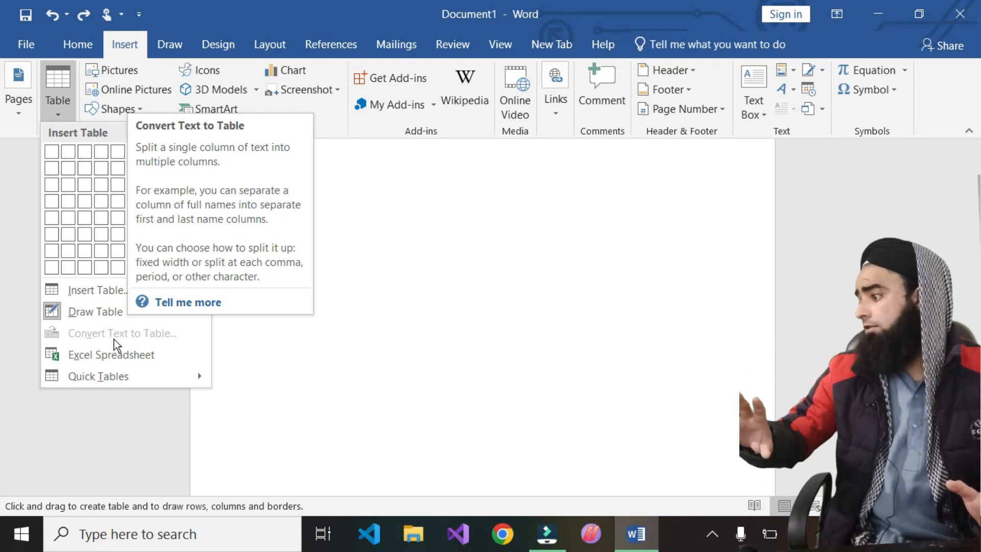
{"action": "left_click", "coordinate": [399, 274]}
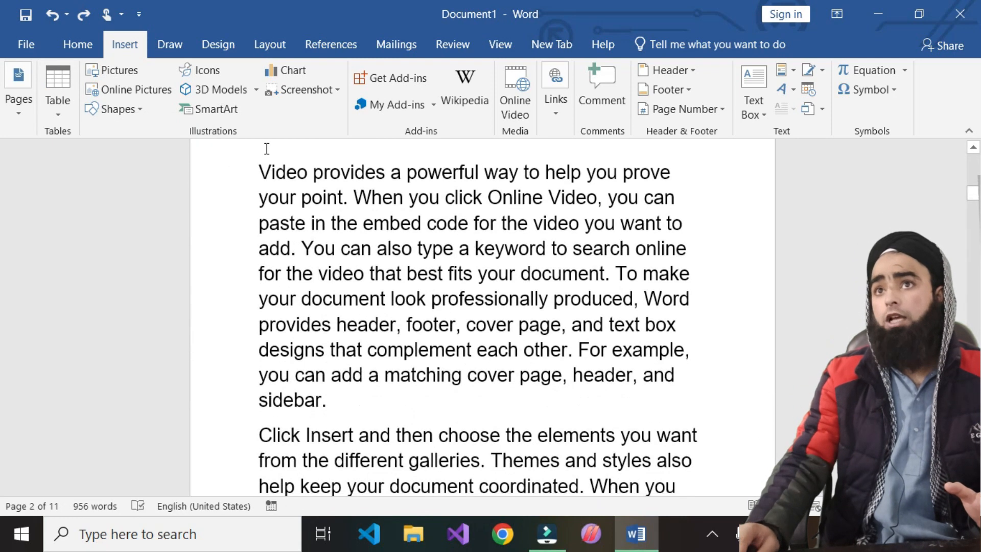
{"action": "left_click_drag", "start_coordinate": [260, 168], "coordinate": [550, 248]}
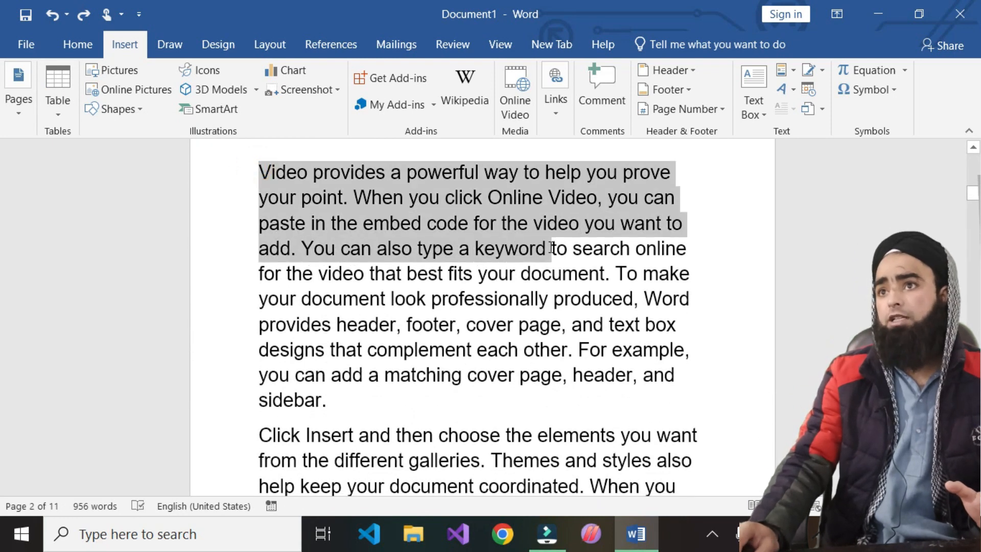
{"action": "left_click_drag", "start_coordinate": [435, 244], "coordinate": [300, 249]}
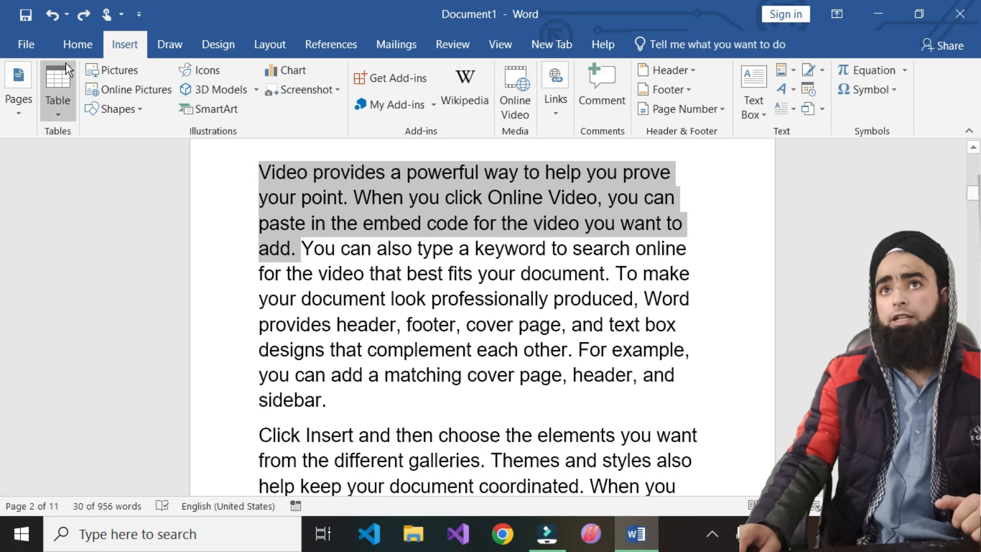
{"action": "left_click", "coordinate": [59, 113]}
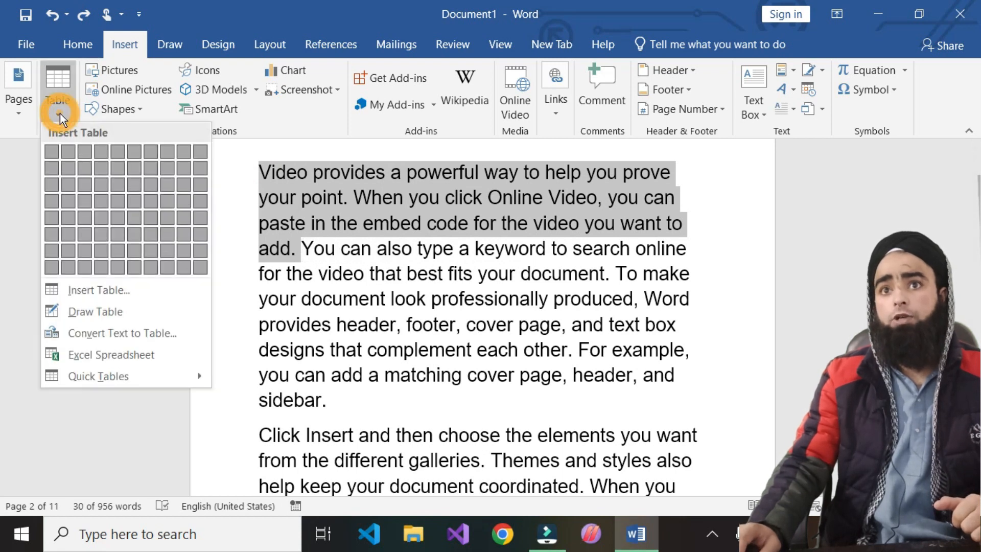
{"action": "left_click", "coordinate": [98, 335]}
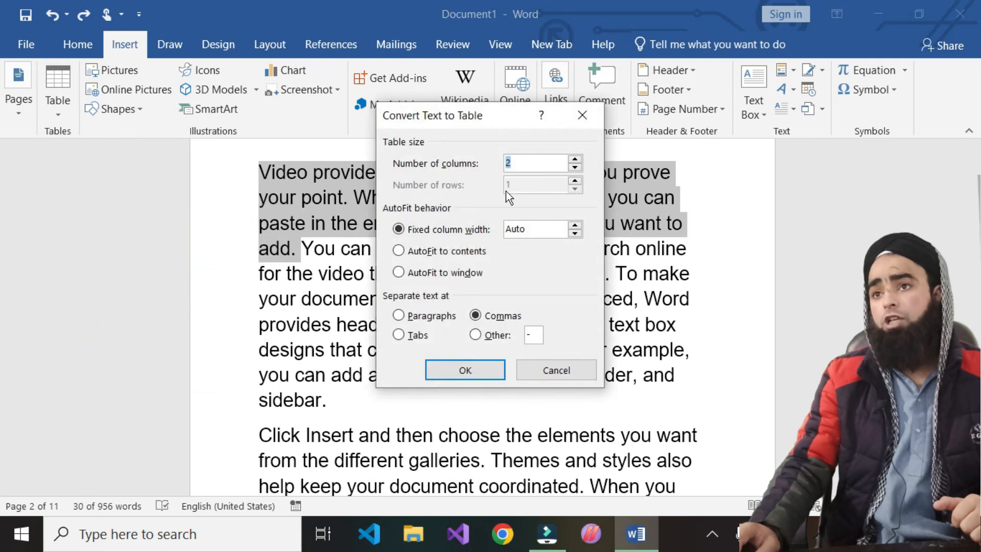
{"action": "left_click", "coordinate": [463, 371]}
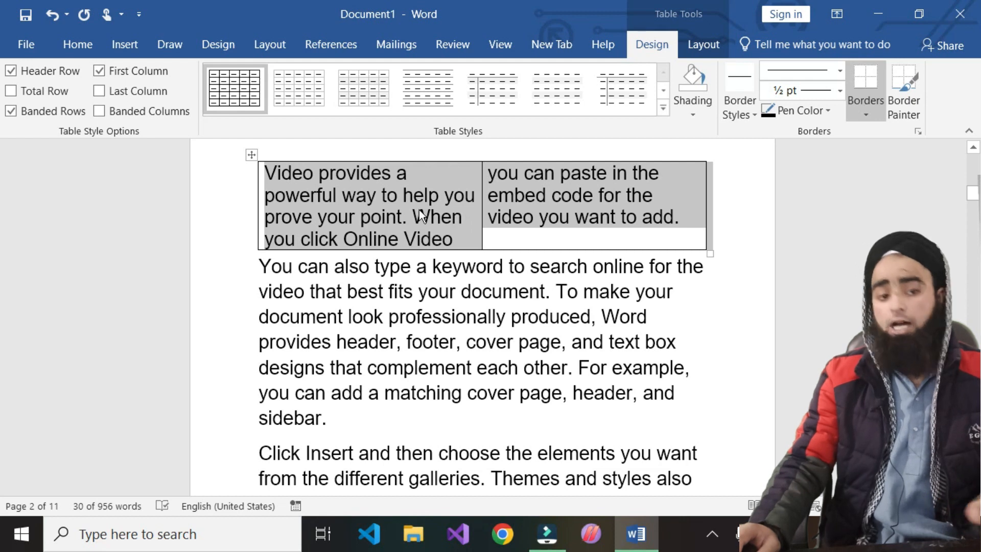
{"action": "key", "text": "ctrl+z"}
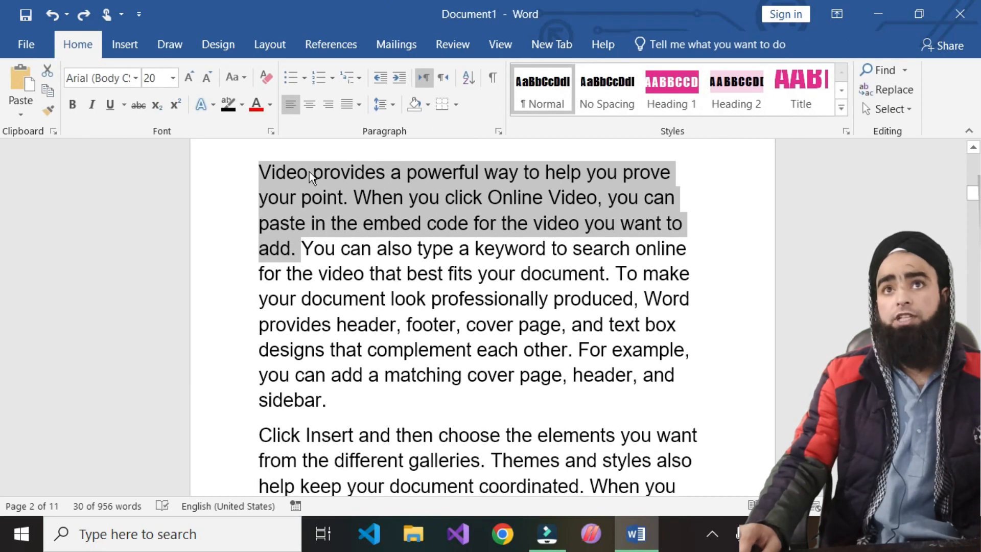
- Convert the opening paragraph into a five-column table that auto-fits its contents
{"action": "left_click", "coordinate": [121, 45]}
{"action": "left_click", "coordinate": [58, 97]}
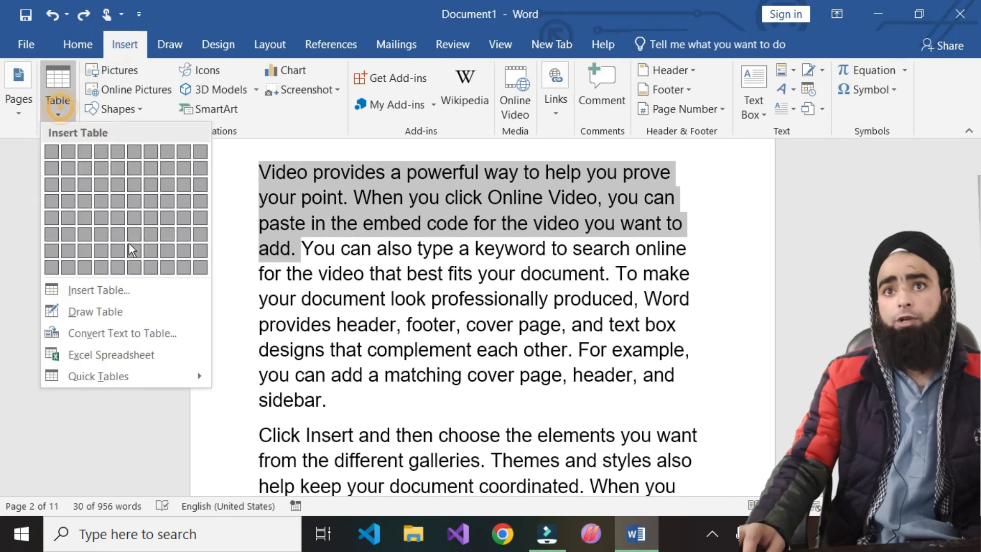
{"action": "left_click", "coordinate": [97, 338]}
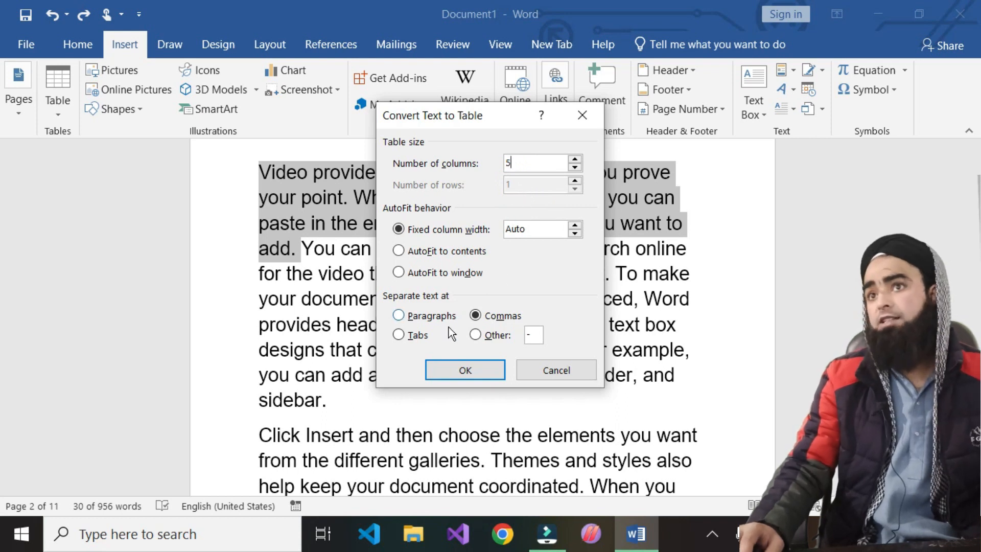
{"action": "left_click", "coordinate": [401, 251]}
{"action": "left_click", "coordinate": [484, 370]}
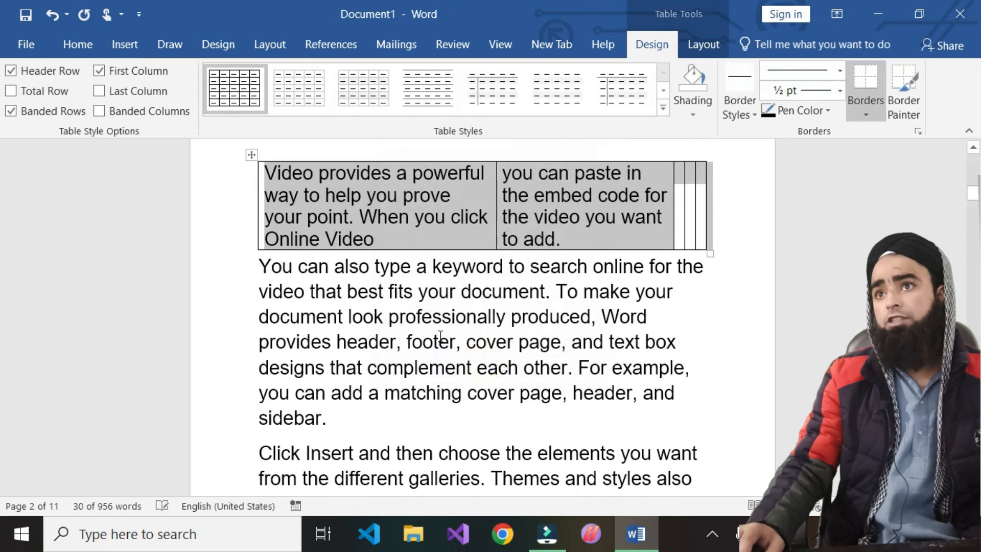
- Type test text into the third, fourth and fifth cells, e.g. 'dsfgds' and 'sdfsdf'
{"action": "left_click", "coordinate": [681, 204]}
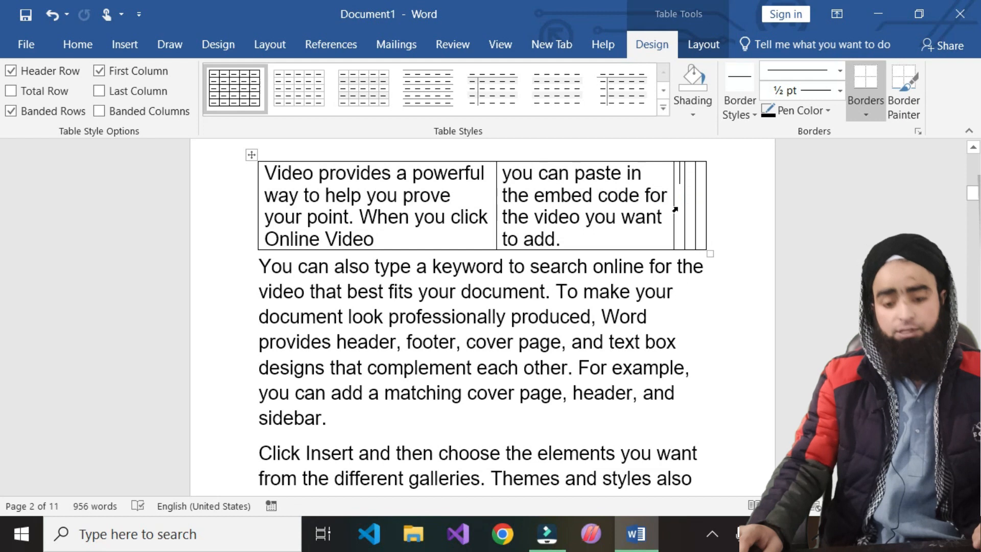
{"action": "type", "text": "dsfgdsgsfdsgs"}
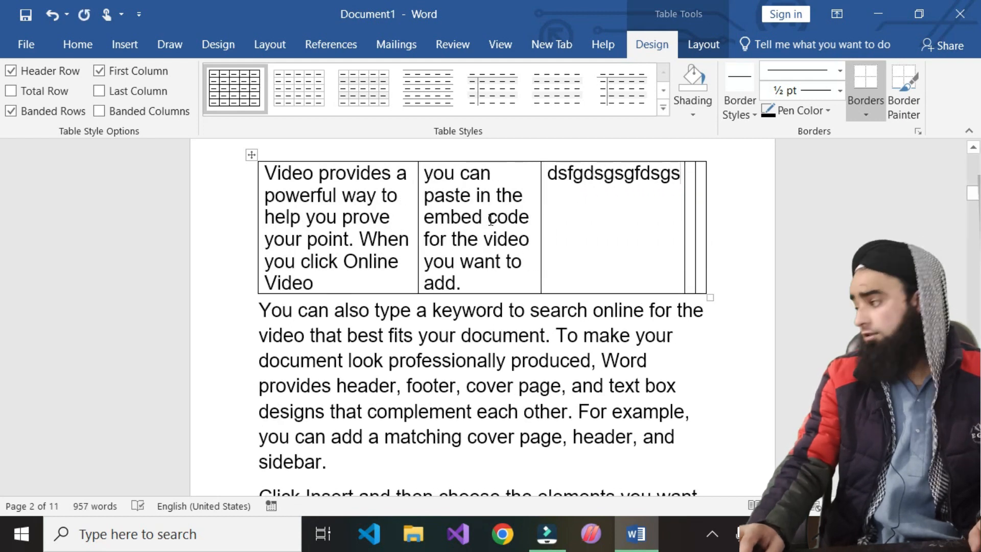
{"action": "key", "text": "BackSpace"}
{"action": "key", "text": "BackSpace"}
{"action": "key", "text": "BackSpace"}
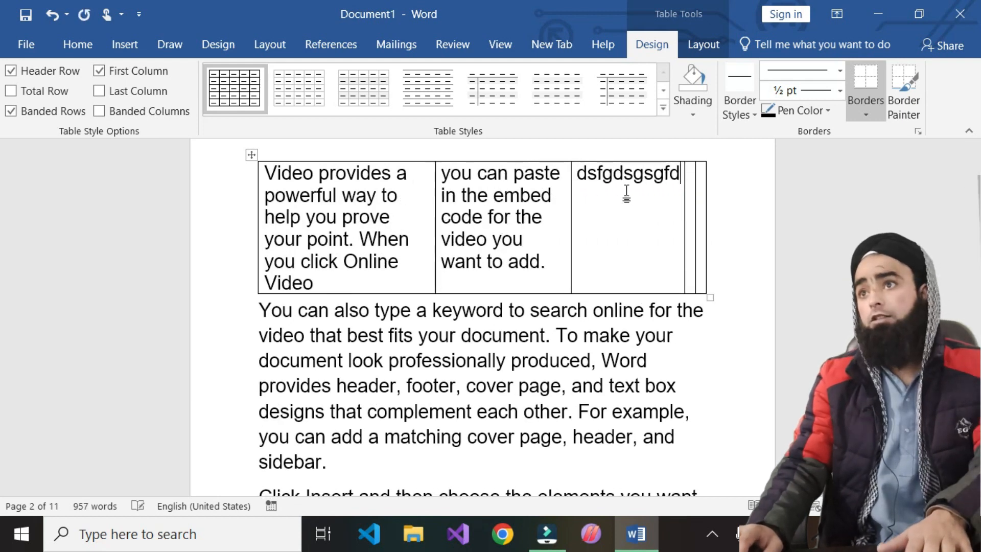
{"action": "key", "text": "BackSpace"}
{"action": "key", "text": "BackSpace"}
{"action": "key", "text": "BackSpace"}
{"action": "key", "text": "BackSpace"}
{"action": "key", "text": "BackSpace"}
{"action": "left_click", "coordinate": [694, 203]}
{"action": "type", "text": "dsfsdafsd"}
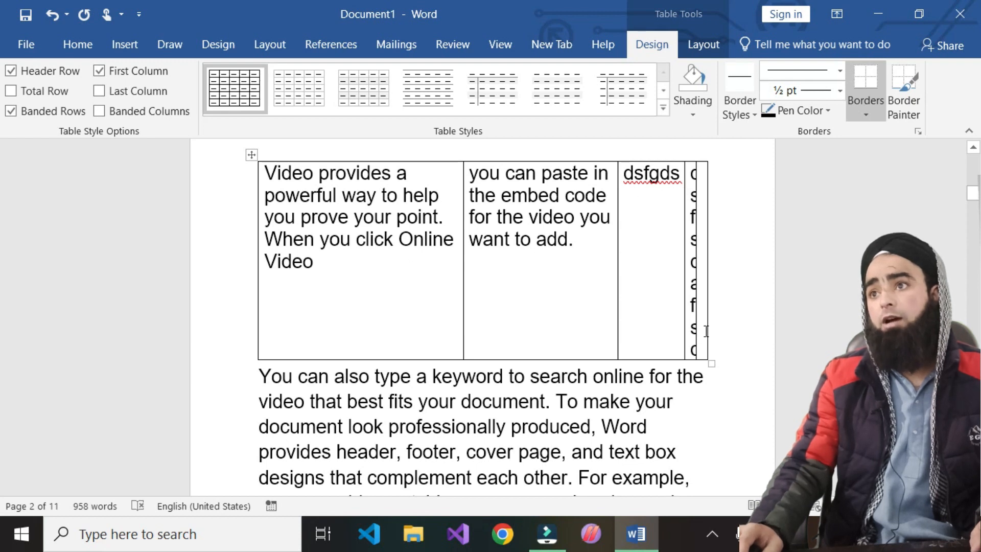
{"action": "key", "text": "BackSpace"}
{"action": "key", "text": "BackSpace"}
{"action": "key", "text": "BackSpace"}
{"action": "key", "text": "BackSpace"}
{"action": "key", "text": "BackSpace"}
{"action": "key", "text": "BackSpace"}
{"action": "key", "text": "BackSpace"}
{"action": "key", "text": "BackSpace"}
{"action": "key", "text": "BackSpace"}
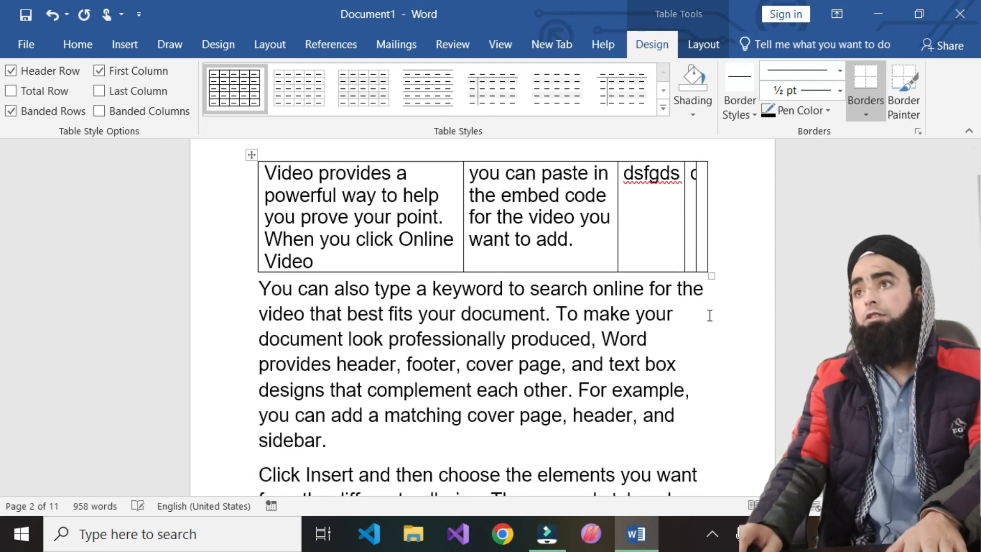
{"action": "left_click", "coordinate": [692, 173]}
{"action": "type", "text": "sdfsdf"}
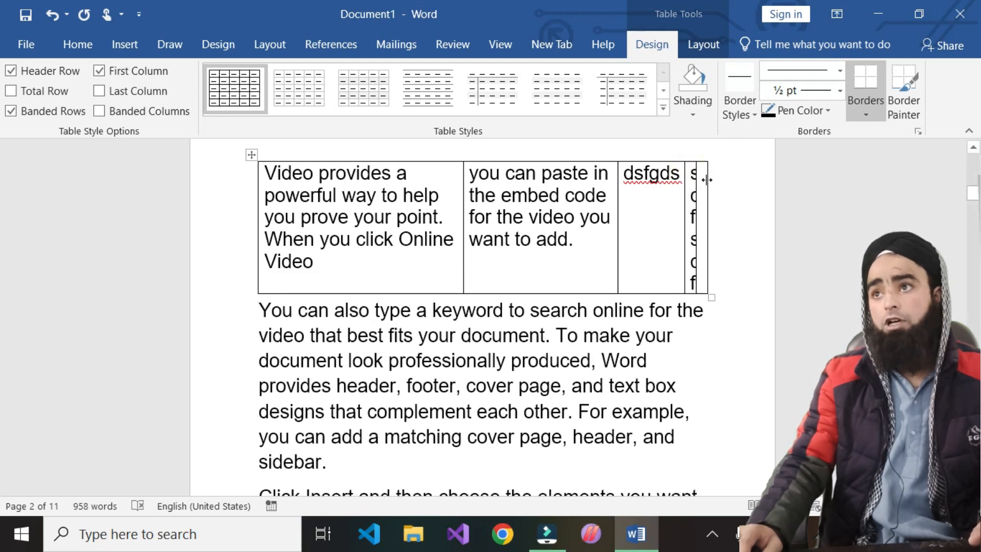
{"action": "left_click", "coordinate": [704, 180]}
{"action": "type", "text": "sdfsdfs"}
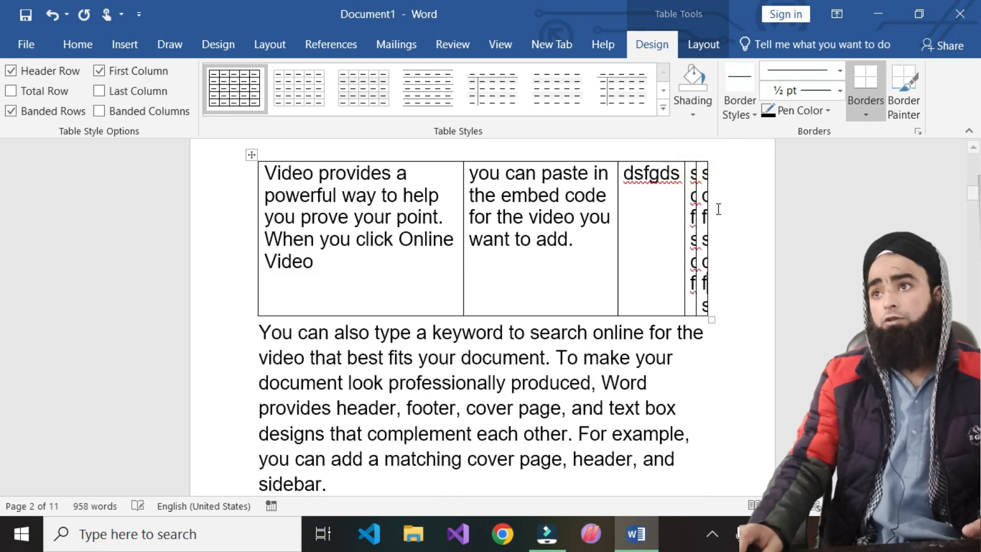
{"action": "left_click", "coordinate": [252, 155]}
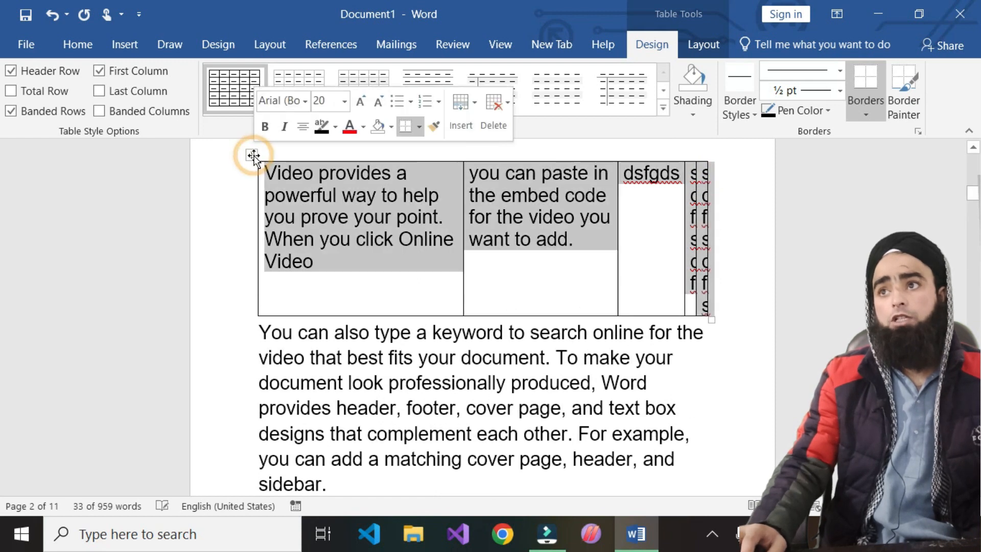
{"action": "left_click", "coordinate": [115, 43]}
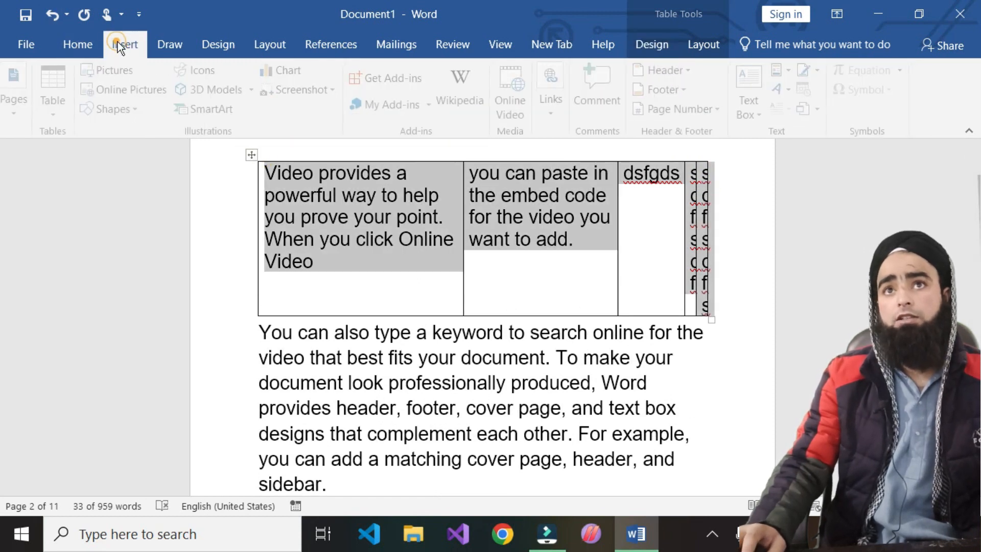
- Reconvert the selected table text into a four-column table
{"action": "left_click", "coordinate": [66, 106]}
{"action": "left_click", "coordinate": [132, 342]}
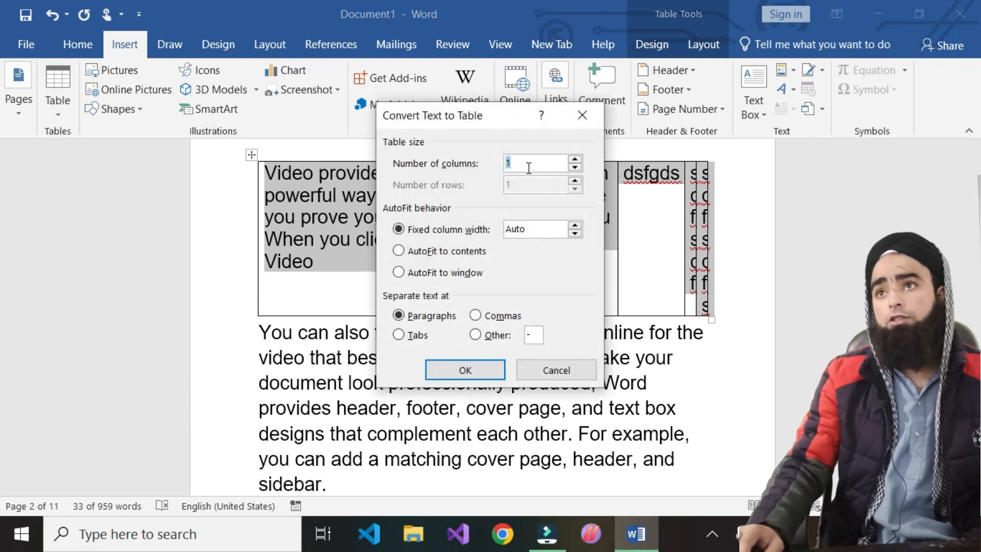
{"action": "type", "text": "4"}
{"action": "left_click", "coordinate": [464, 370]}
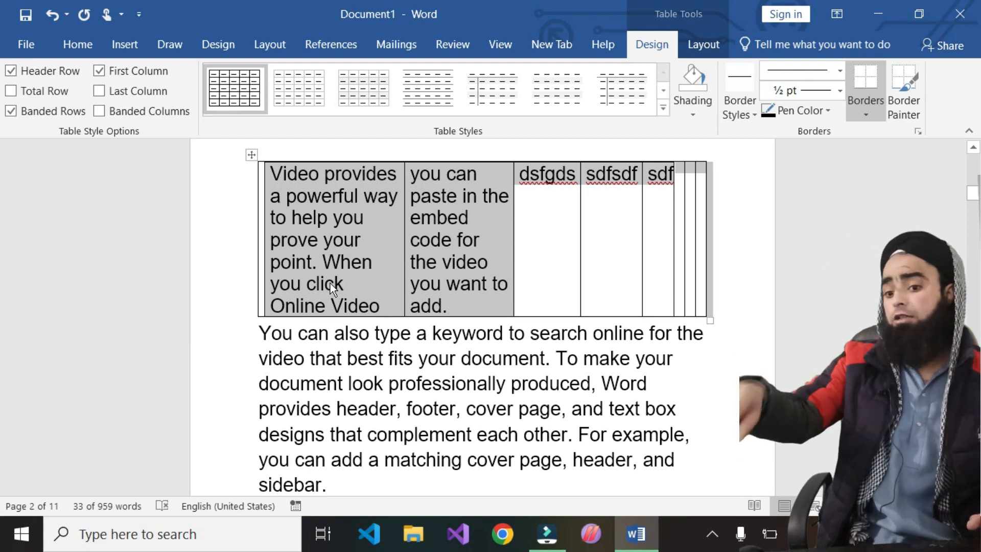
- Place the caret after 'sidebar.' and bring up the table insertion choices
{"action": "left_click", "coordinate": [132, 43]}
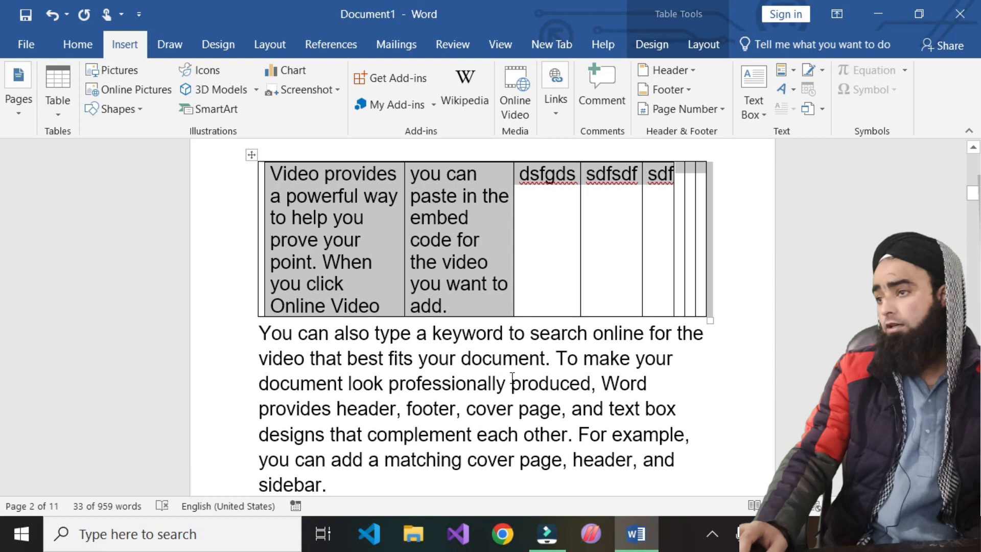
{"action": "left_click", "coordinate": [58, 116]}
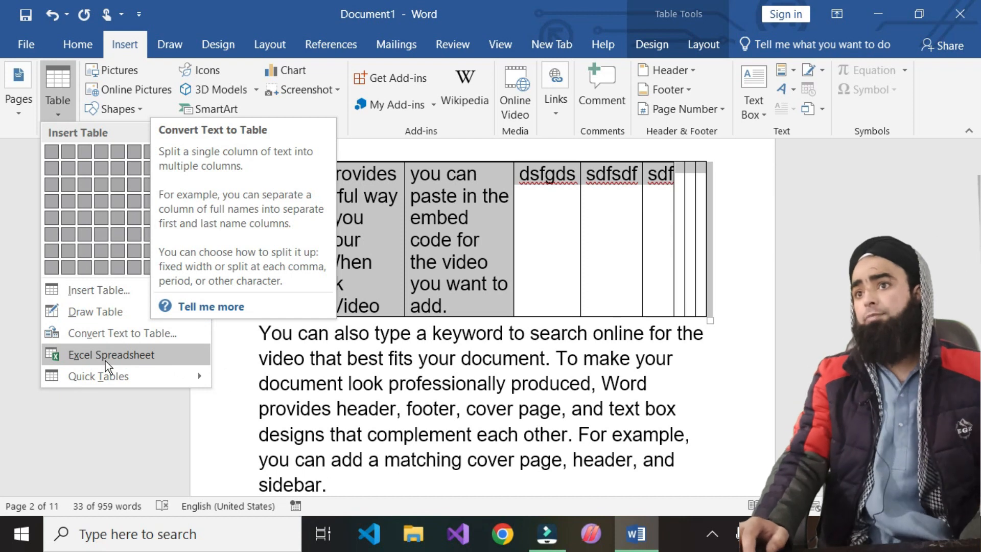
{"action": "left_click", "coordinate": [494, 391]}
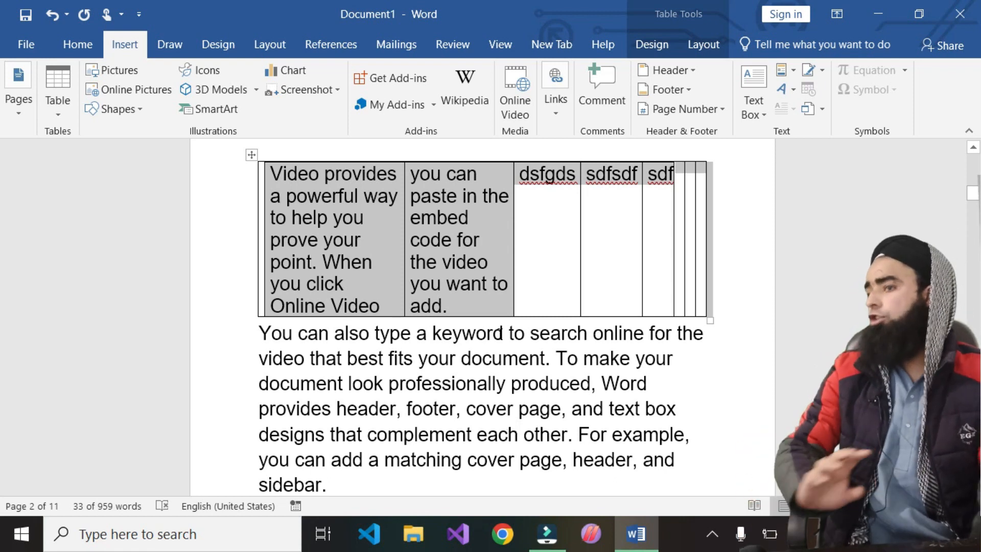
{"action": "left_click", "coordinate": [349, 487]}
{"action": "scroll", "coordinate": [350, 488], "scroll_direction": "down", "scroll_amount": 2}
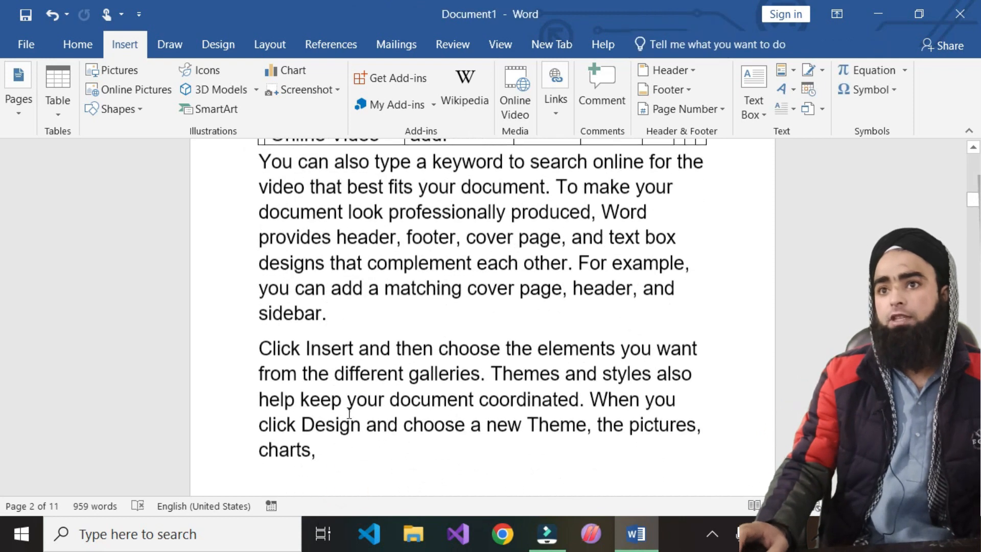
{"action": "left_click", "coordinate": [59, 109]}
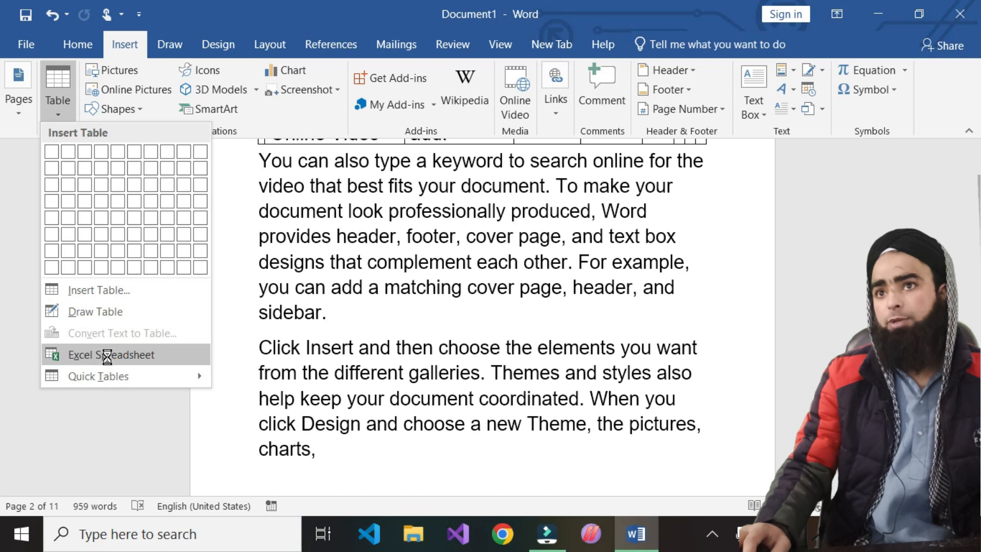
- Embed a blank Excel spreadsheet after 'sidebar.' and reopen it for in-place editing on Sheet1
{"action": "left_click", "coordinate": [86, 358]}
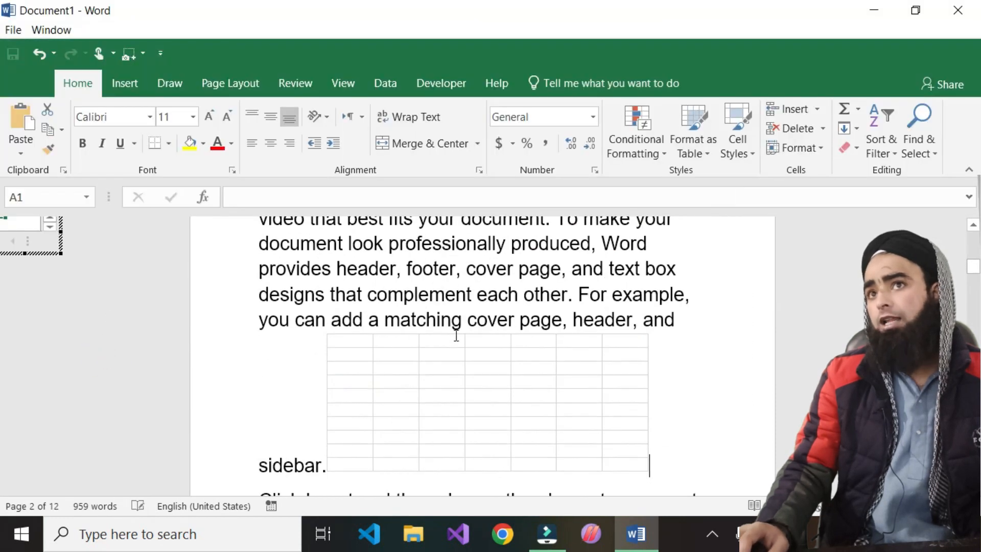
{"action": "left_click", "coordinate": [387, 390]}
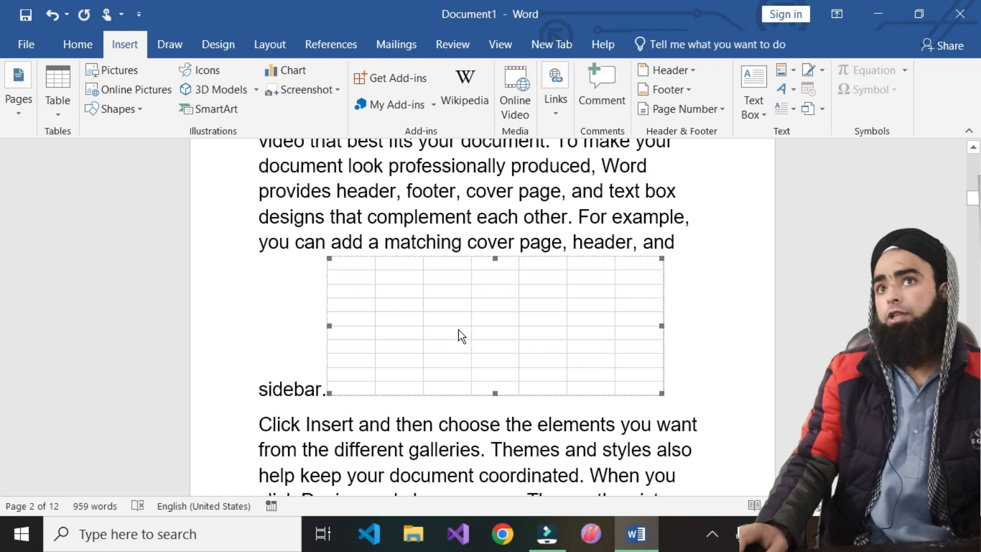
{"action": "left_click", "coordinate": [418, 316]}
{"action": "double_click", "coordinate": [403, 317]}
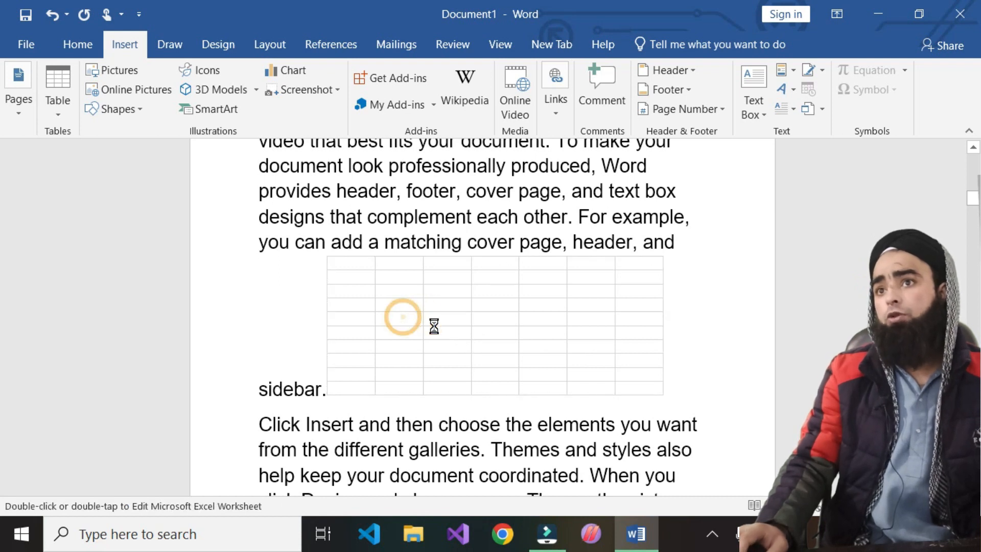
{"action": "left_click", "coordinate": [362, 345]}
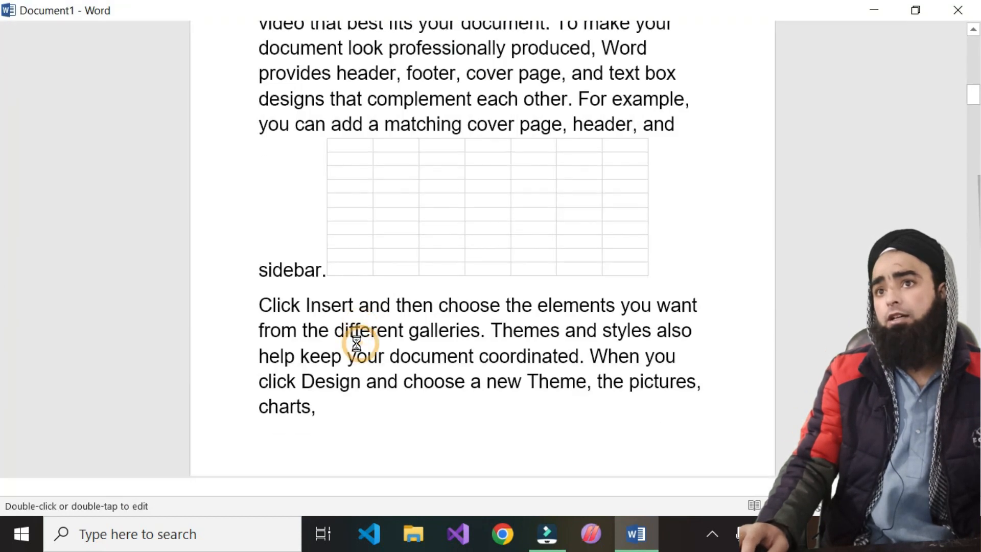
{"action": "double_click", "coordinate": [362, 288]}
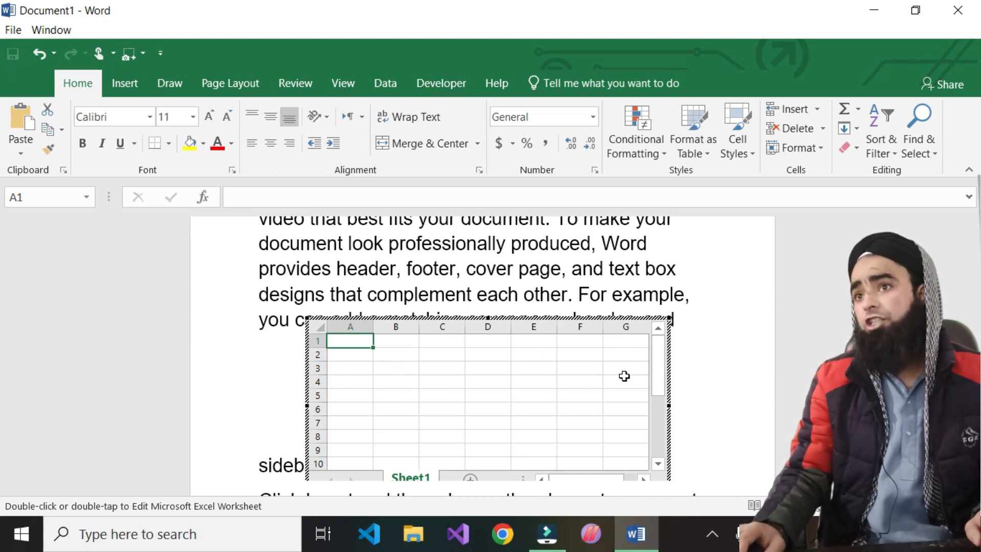
- Enter 225 in cell A80 and 55 in cell A79 of the embedded sheet
{"action": "key", "text": "Down"}
{"action": "key", "text": "Down"}
{"action": "key", "text": "Down"}
{"action": "key", "text": "Down"}
{"action": "key", "text": "Down"}
{"action": "key", "text": "Down"}
{"action": "key", "text": "Down"}
{"action": "key", "text": "Down"}
{"action": "key", "text": "Down"}
{"action": "key", "text": "Down"}
{"action": "key", "text": "Down"}
{"action": "key", "text": "Down"}
{"action": "key", "text": "Down"}
{"action": "key", "text": "Down"}
{"action": "key", "text": "Down"}
{"action": "key", "text": "Down"}
{"action": "key", "text": "Down"}
{"action": "key", "text": "Down"}
{"action": "key", "text": "Down"}
{"action": "key", "text": "Down"}
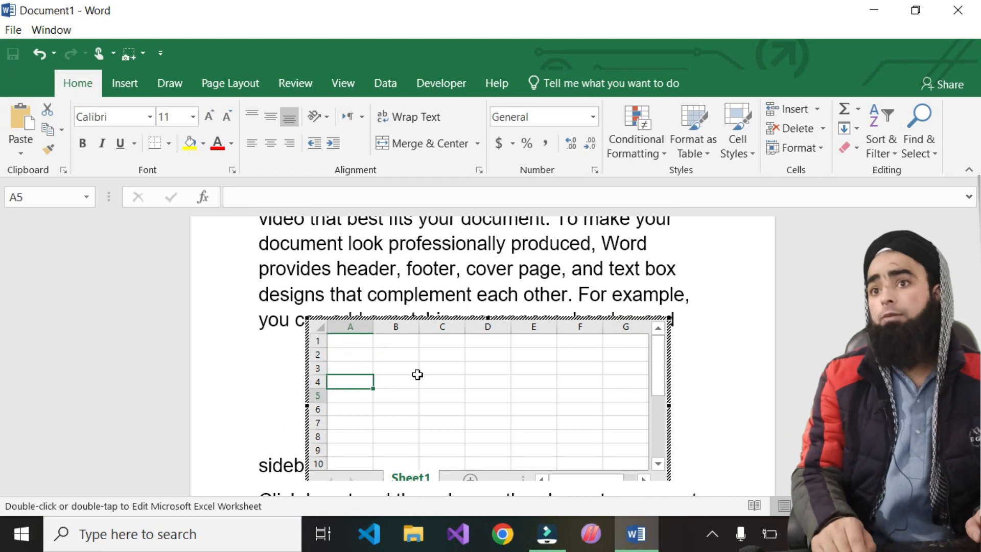
{"action": "key", "text": "Down"}
{"action": "key", "text": "Down"}
{"action": "key", "text": "Down"}
{"action": "key", "text": "Down"}
{"action": "key", "text": "Down"}
{"action": "key", "text": "Down"}
{"action": "key", "text": "Down"}
{"action": "key", "text": "Down"}
{"action": "key", "text": "Down"}
{"action": "key", "text": "Down"}
{"action": "key", "text": "Down"}
{"action": "key", "text": "Down"}
{"action": "key", "text": "Down"}
{"action": "key", "text": "Down"}
{"action": "key", "text": "Down"}
{"action": "key", "text": "Down"}
{"action": "key", "text": "Down"}
{"action": "key", "text": "Down"}
{"action": "key", "text": "Down"}
{"action": "key", "text": "Down"}
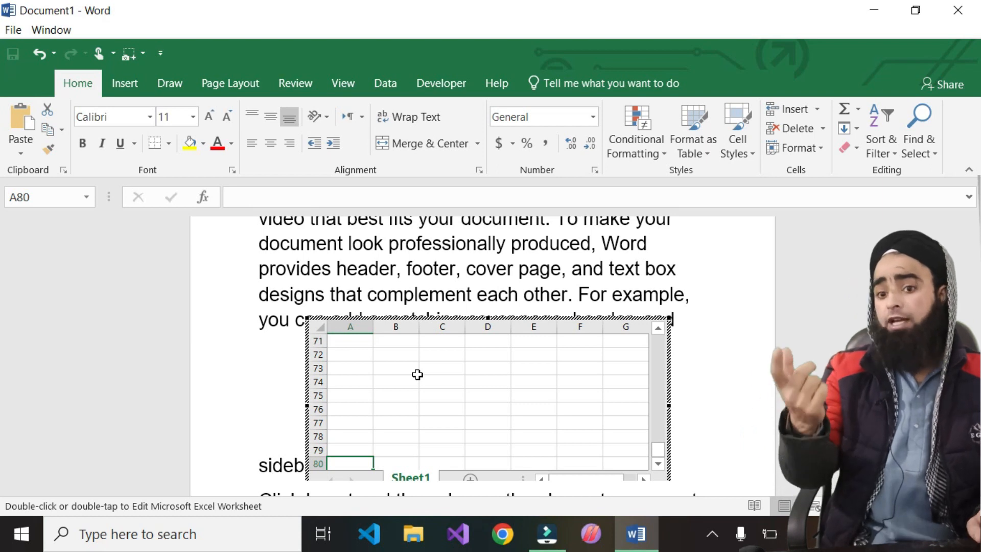
{"action": "type", "text": "225"}
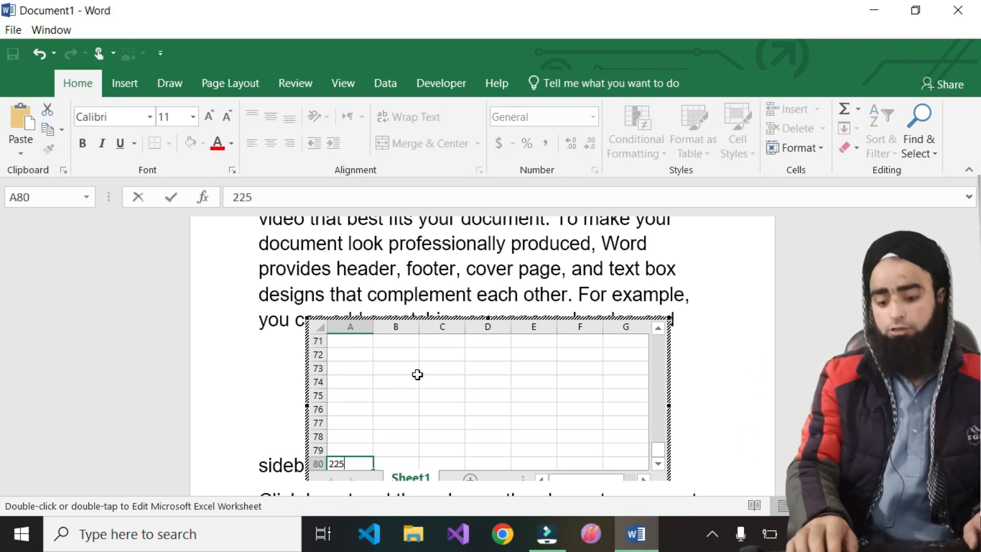
{"action": "key", "text": "Up"}
{"action": "type", "text": "55"}
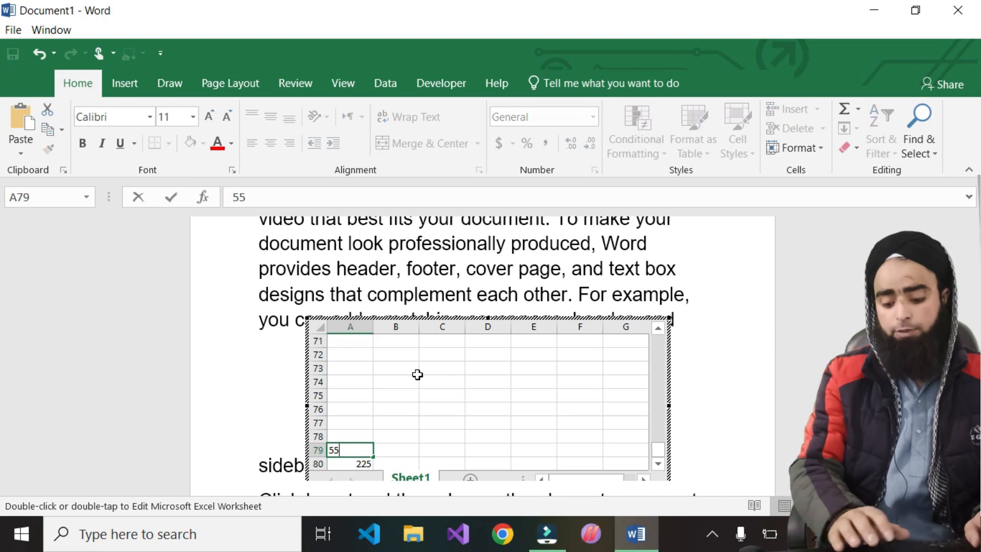
{"action": "key", "text": "Up"}
{"action": "key", "text": "Up"}
{"action": "key", "text": "Up"}
{"action": "key", "text": "Up"}
{"action": "key", "text": "Up"}
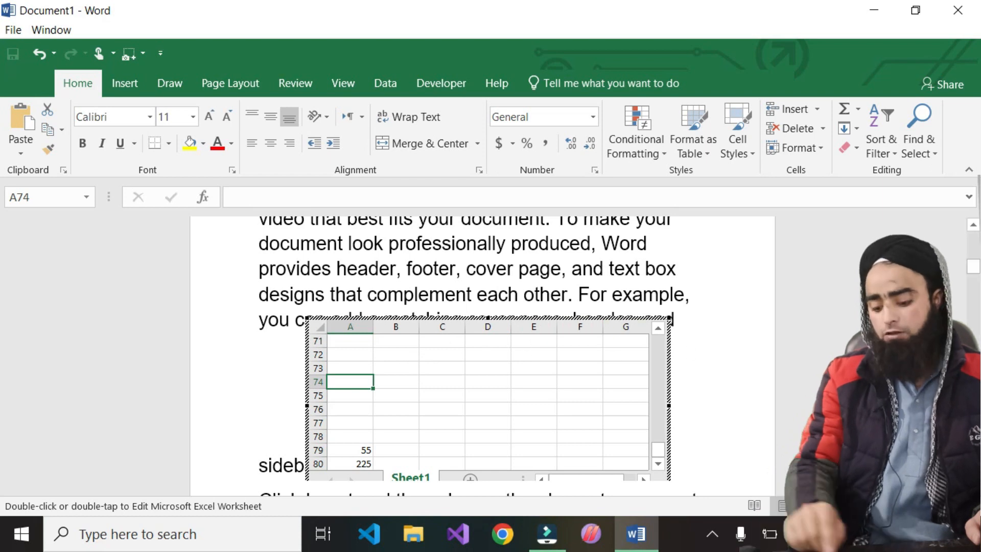
- Move to cell Z74 and enter 26, correcting the mistyped 232
{"action": "key", "text": "Right"}
{"action": "key", "text": "Right"}
{"action": "key", "text": "Right"}
{"action": "key", "text": "Right"}
{"action": "key", "text": "Right"}
{"action": "key", "text": "Right"}
{"action": "key", "text": "Right"}
{"action": "key", "text": "Right"}
{"action": "key", "text": "Right"}
{"action": "key", "text": "Right"}
{"action": "key", "text": "Right"}
{"action": "key", "text": "Right"}
{"action": "key", "text": "Right"}
{"action": "key", "text": "Right"}
{"action": "key", "text": "Right"}
{"action": "key", "text": "Right"}
{"action": "key", "text": "Right"}
{"action": "key", "text": "Right"}
{"action": "key", "text": "Right"}
{"action": "key", "text": "Right"}
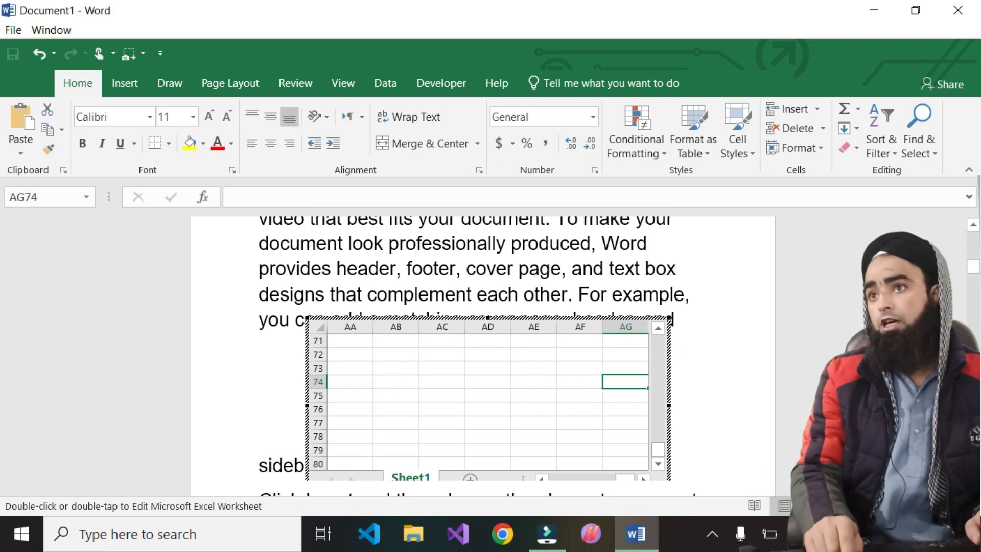
{"action": "key", "text": "Left"}
{"action": "key", "text": "Left"}
{"action": "key", "text": "Left"}
{"action": "key", "text": "Left"}
{"action": "key", "text": "Left"}
{"action": "key", "text": "Left"}
{"action": "key", "text": "Left"}
{"action": "key", "text": "Left"}
{"action": "key", "text": "Left"}
{"action": "key", "text": "Left"}
{"action": "key", "text": "Left"}
{"action": "key", "text": "Left"}
{"action": "key", "text": "Left"}
{"action": "key", "text": "Left"}
{"action": "key", "text": "Left"}
{"action": "key", "text": "Left"}
{"action": "key", "text": "Left"}
{"action": "key", "text": "Left"}
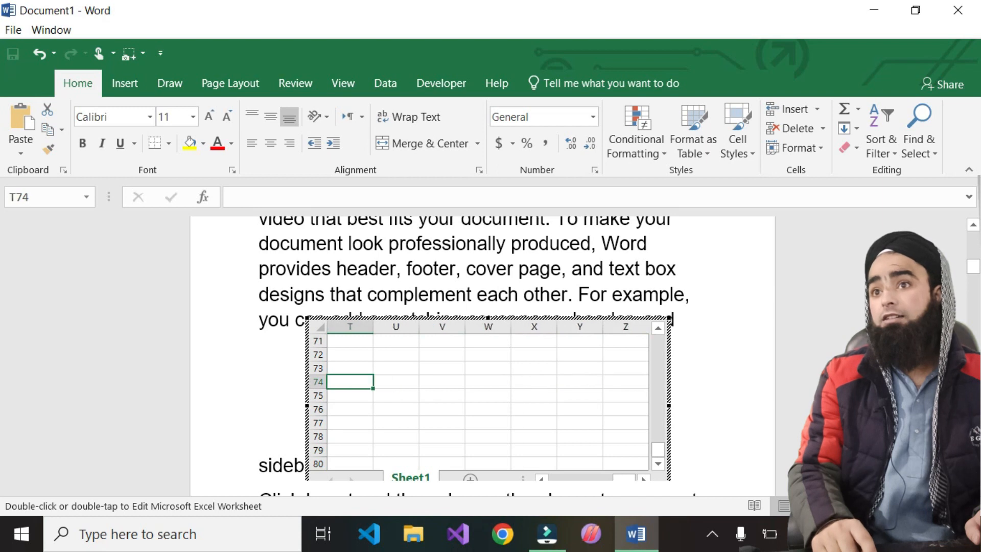
{"action": "key", "text": "Right"}
{"action": "key", "text": "Right"}
{"action": "key", "text": "Right"}
{"action": "key", "text": "Right"}
{"action": "key", "text": "Right"}
{"action": "key", "text": "Right"}
{"action": "key", "text": "Right"}
{"action": "key", "text": "Right"}
{"action": "key", "text": "Right"}
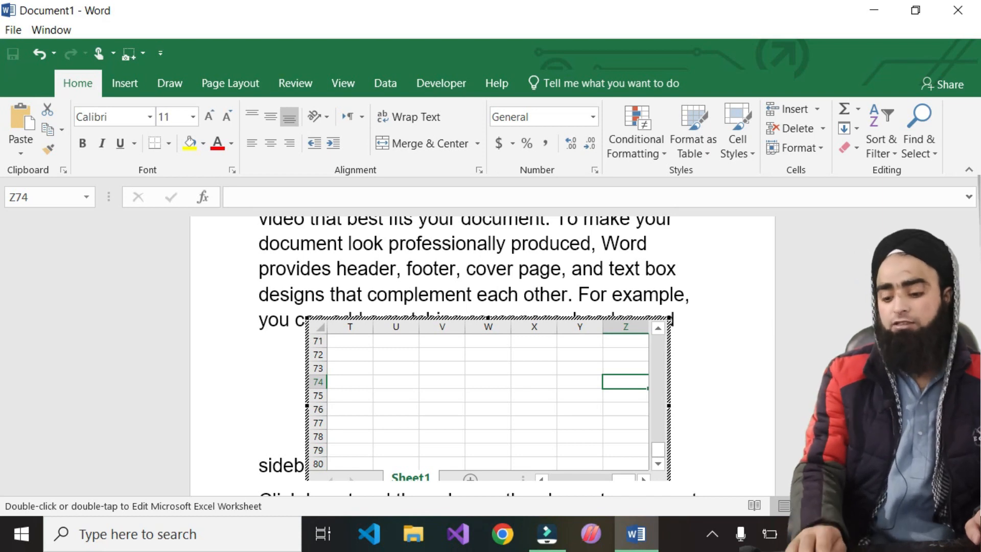
{"action": "type", "text": "232"}
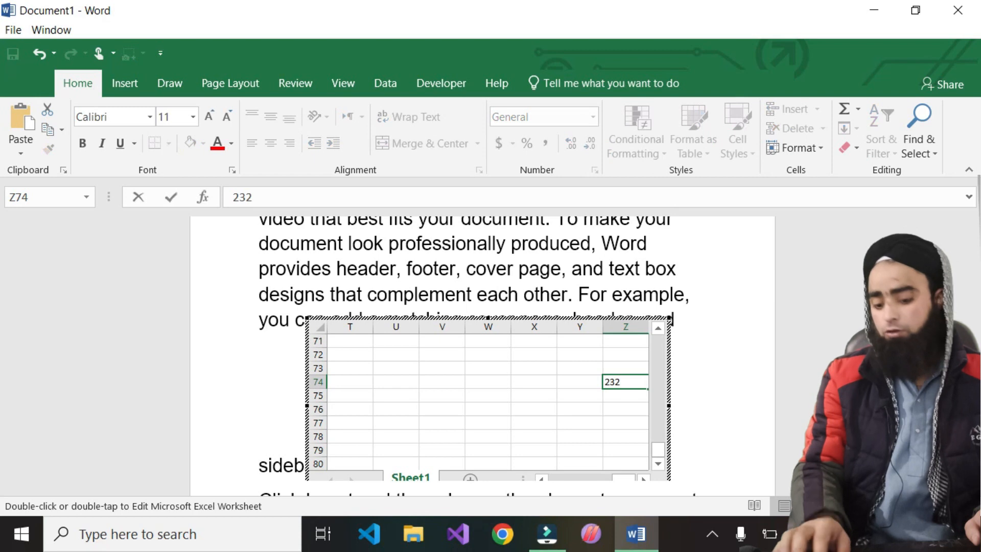
{"action": "key", "text": "BackSpace"}
{"action": "key", "text": "BackSpace"}
{"action": "type", "text": "6"}
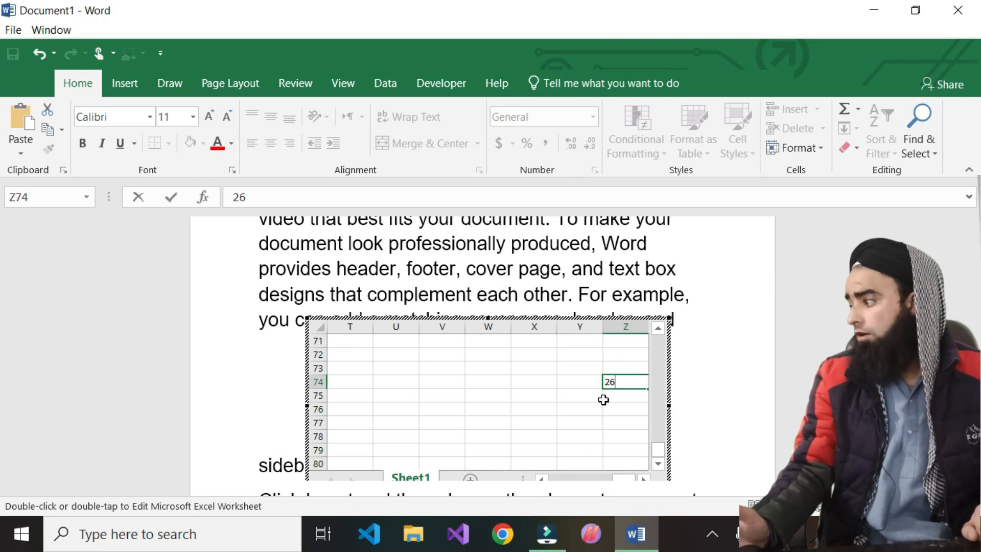
- Widen column V of the embedded sheet and type 'fdgfd' into cell V45
{"action": "scroll", "coordinate": [540, 357], "scroll_direction": "up", "scroll_amount": 14}
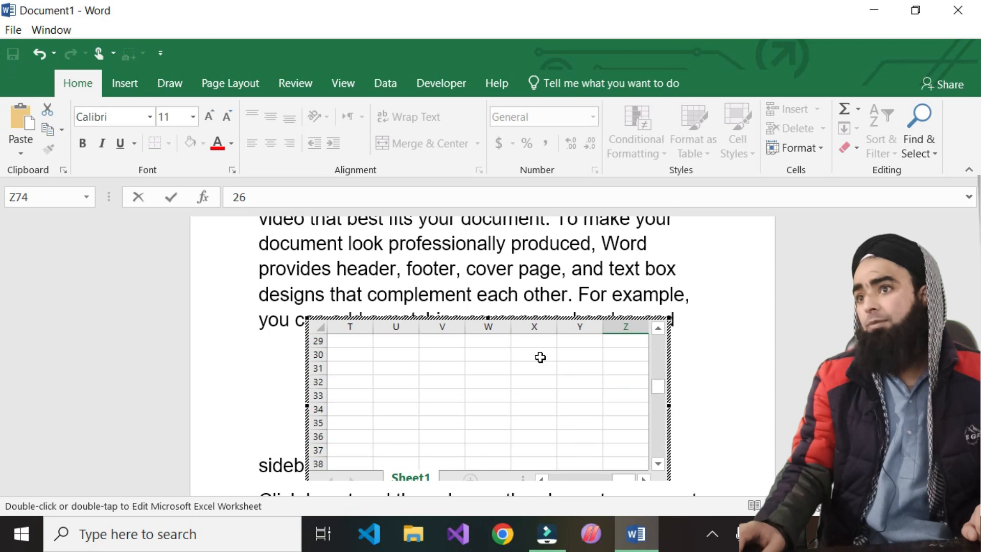
{"action": "left_click", "coordinate": [704, 302]}
{"action": "scroll", "coordinate": [663, 312], "scroll_direction": "up", "scroll_amount": 5}
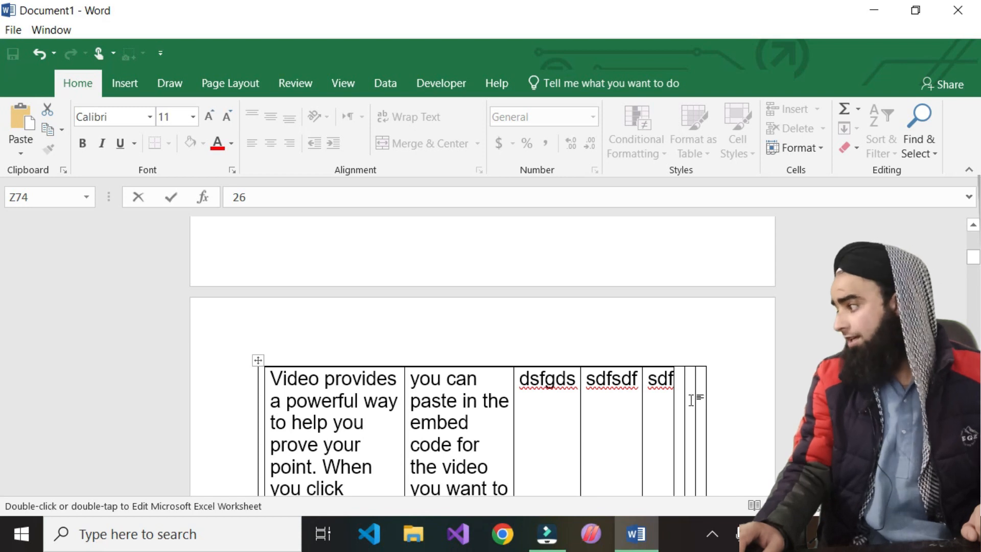
{"action": "scroll", "coordinate": [568, 383], "scroll_direction": "down", "scroll_amount": 6}
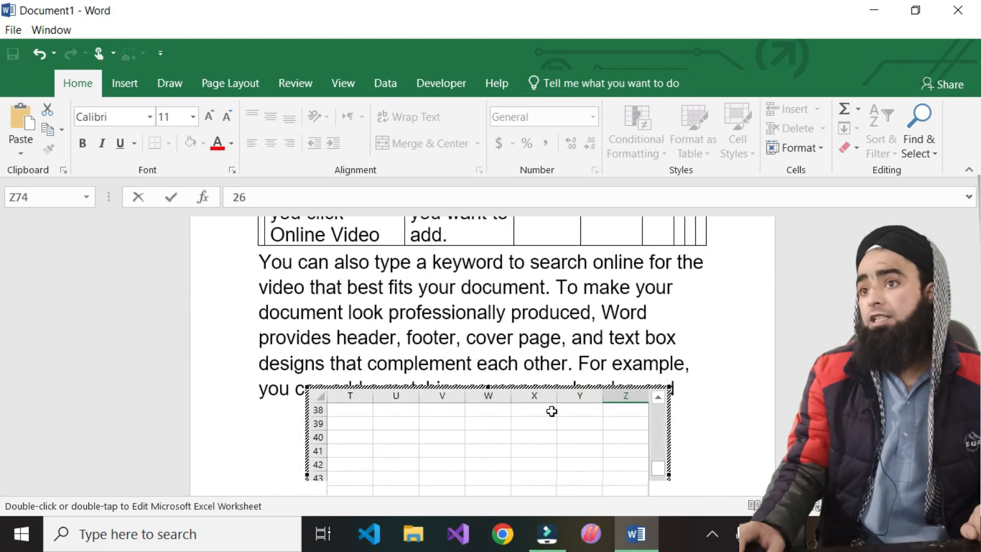
{"action": "left_click", "coordinate": [439, 435]}
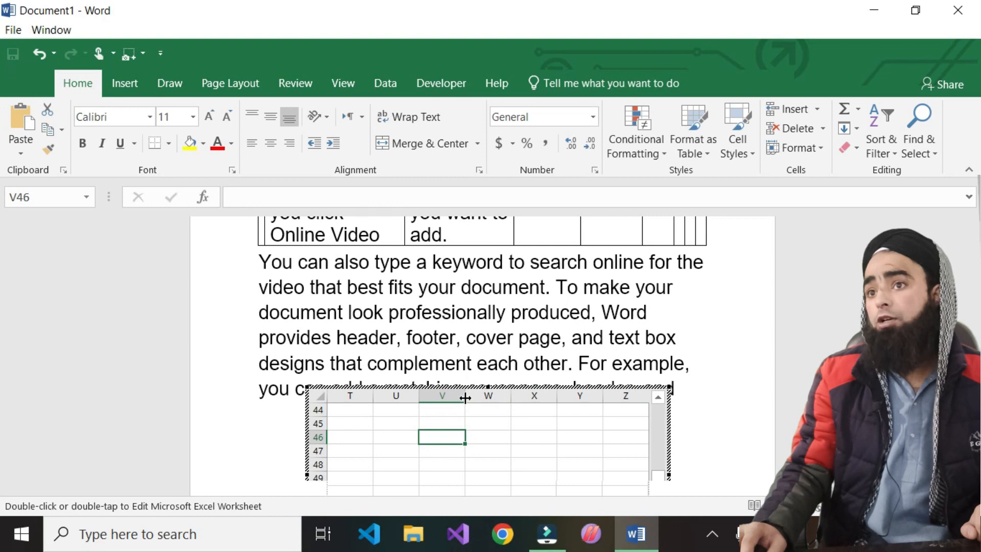
{"action": "left_click_drag", "start_coordinate": [463, 398], "coordinate": [504, 398]}
{"action": "left_click", "coordinate": [464, 420]}
{"action": "double_click", "coordinate": [455, 421]}
{"action": "type", "text": "fdgfd"}
{"action": "left_click", "coordinate": [510, 435]}
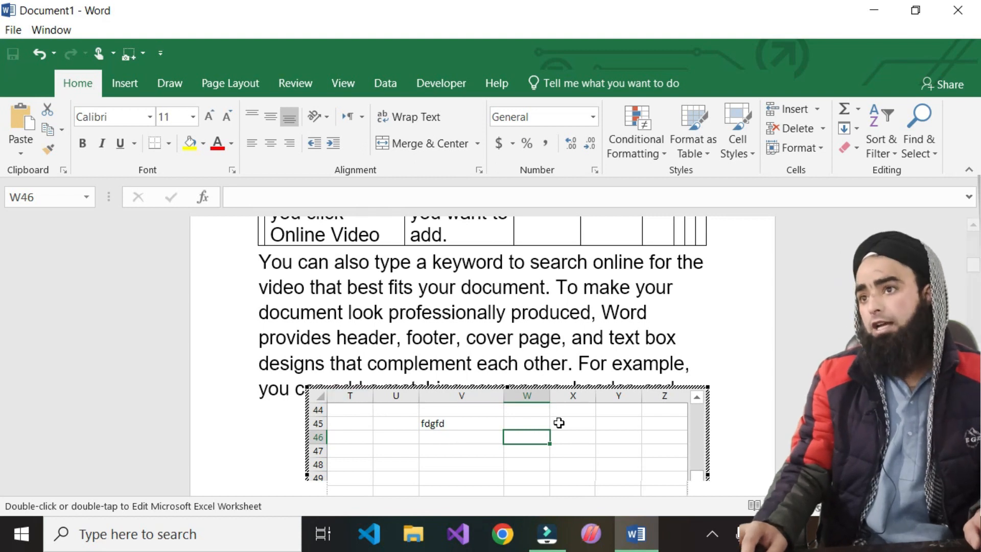
- Select the entire embedded worksheet and copy it
{"action": "left_click", "coordinate": [318, 395]}
{"action": "right_click", "coordinate": [317, 396]}
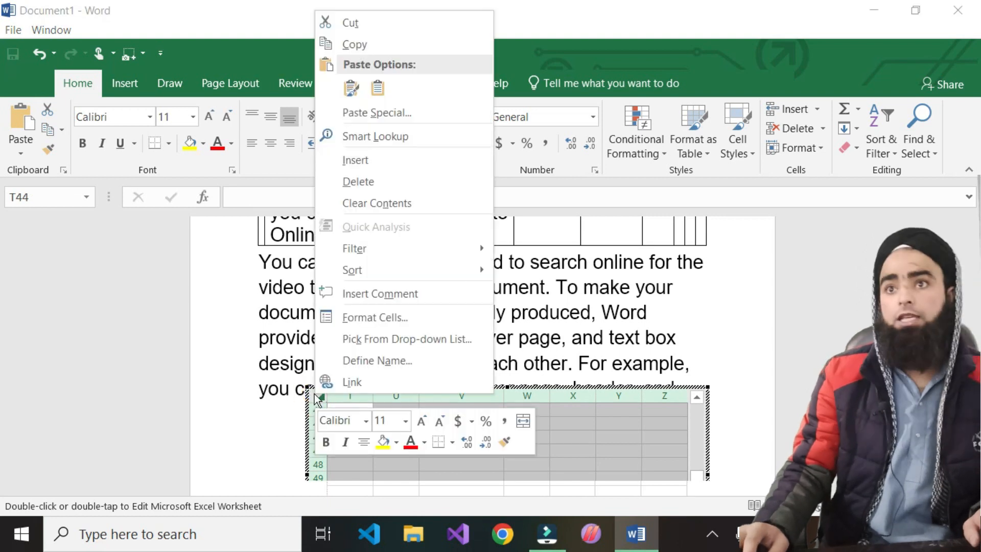
{"action": "left_click", "coordinate": [370, 45]}
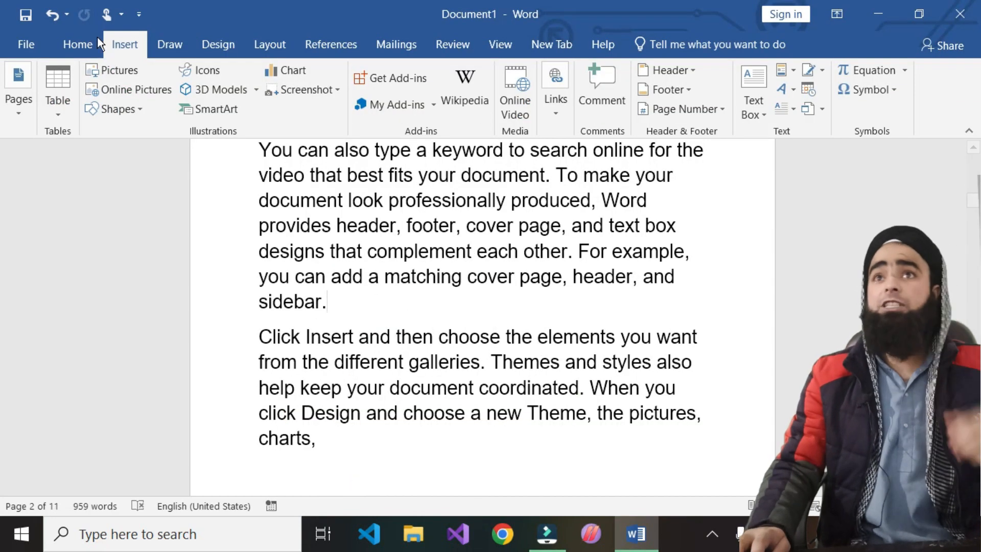
- Insert the With Subheads 2 quick table showing 2005 college enrollment after 'sidebar.'
{"action": "left_click", "coordinate": [63, 116]}
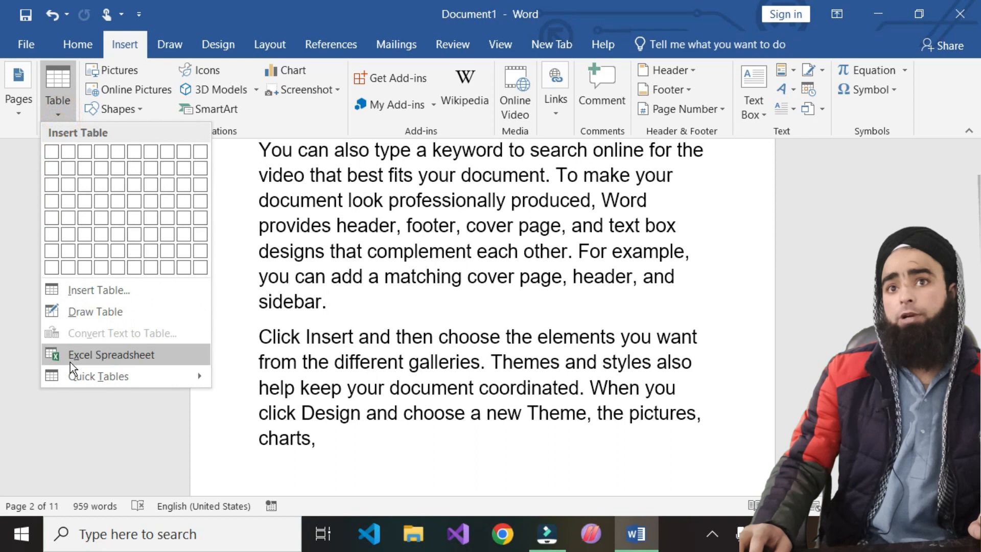
{"action": "mouse_move", "coordinate": [97, 382]}
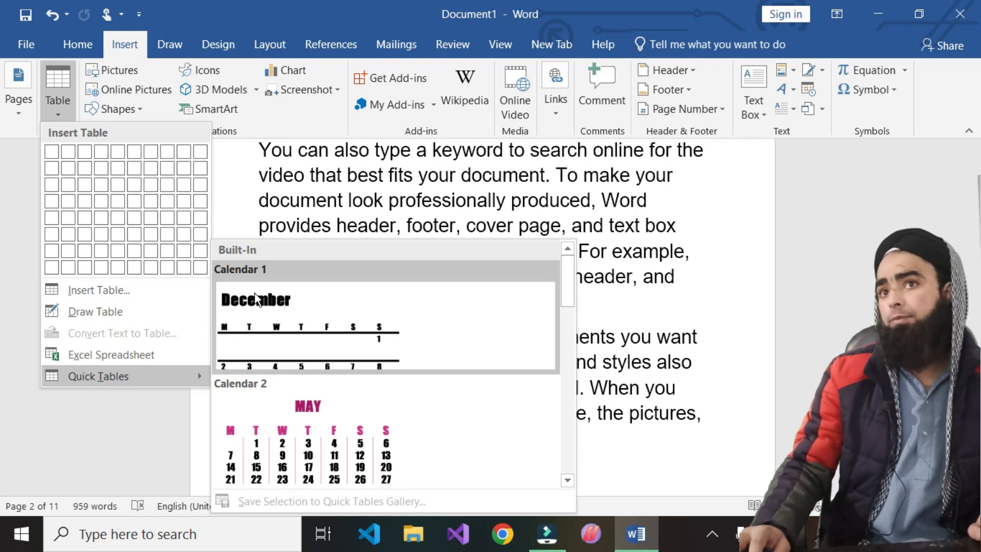
{"action": "scroll", "coordinate": [404, 414], "scroll_direction": "down", "scroll_amount": 5}
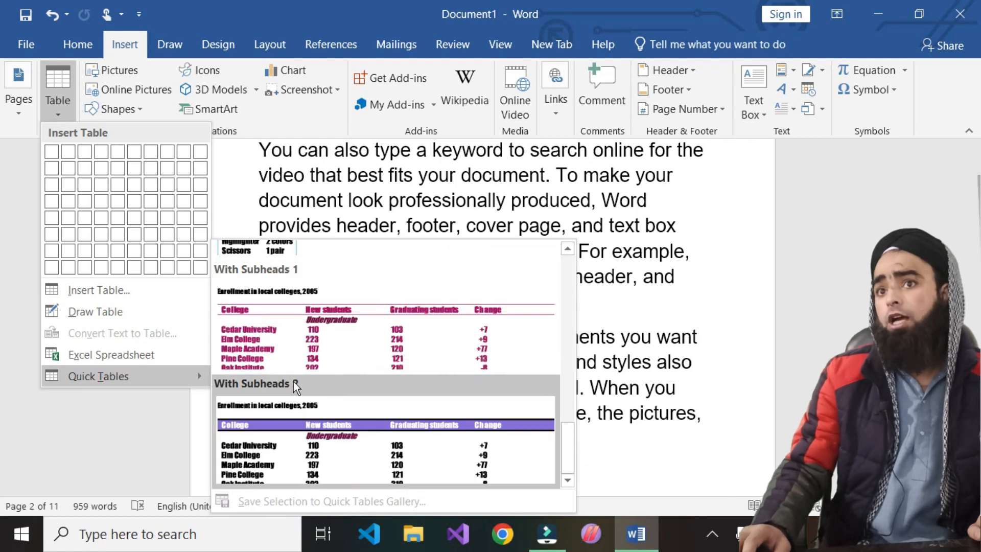
{"action": "scroll", "coordinate": [234, 407], "scroll_direction": "up", "scroll_amount": 3}
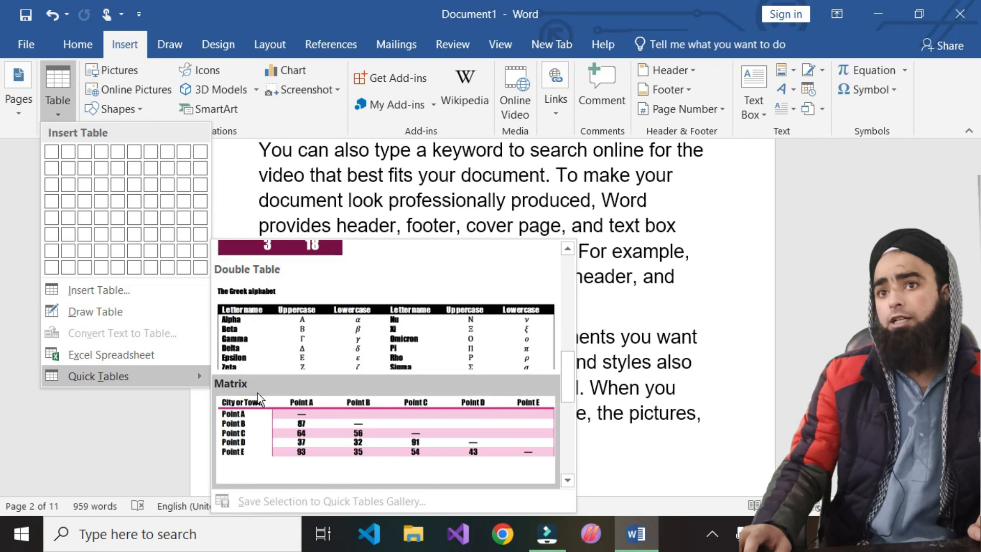
{"action": "scroll", "coordinate": [327, 403], "scroll_direction": "down", "scroll_amount": 3}
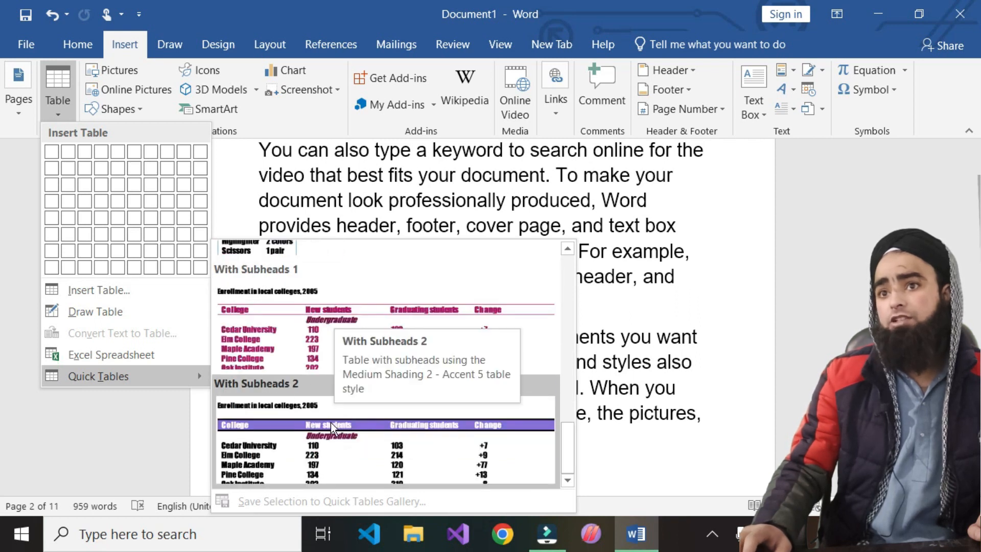
{"action": "left_click", "coordinate": [283, 443]}
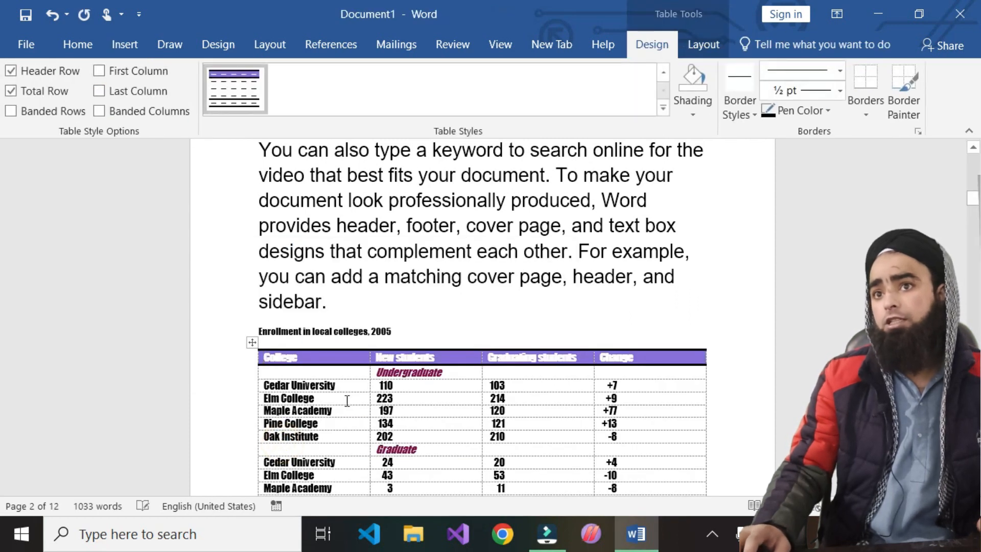
- Select the entire document with Ctrl+A and change its font to Arial
{"action": "key", "text": "ctrl+a"}
{"action": "left_click", "coordinate": [309, 416]}
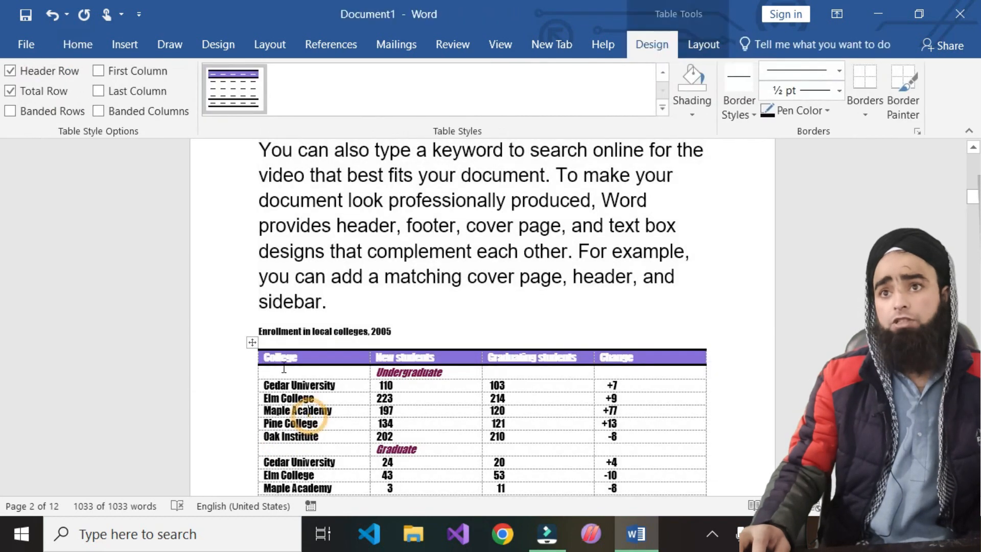
{"action": "key", "text": "ctrl+a"}
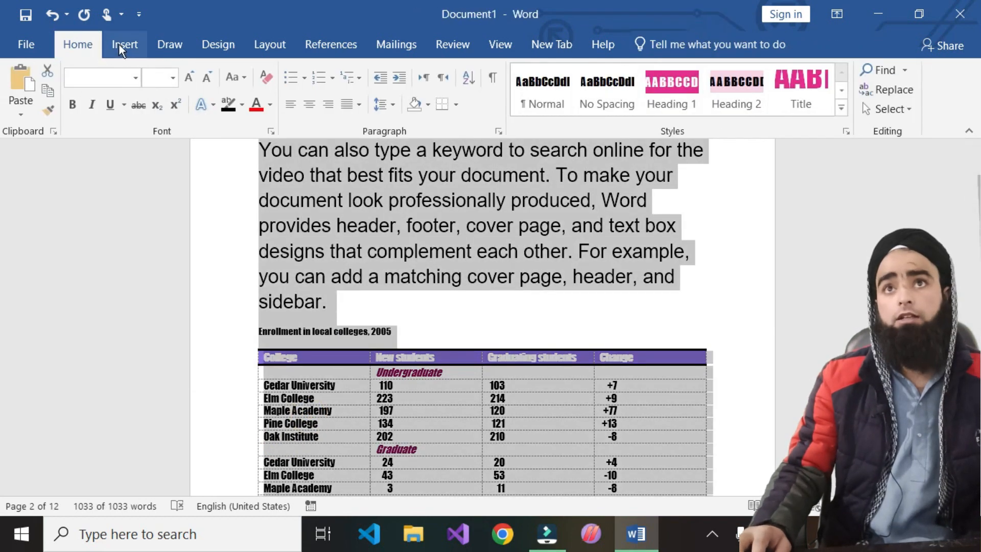
{"action": "left_click", "coordinate": [135, 78]}
{"action": "left_click", "coordinate": [109, 175]}
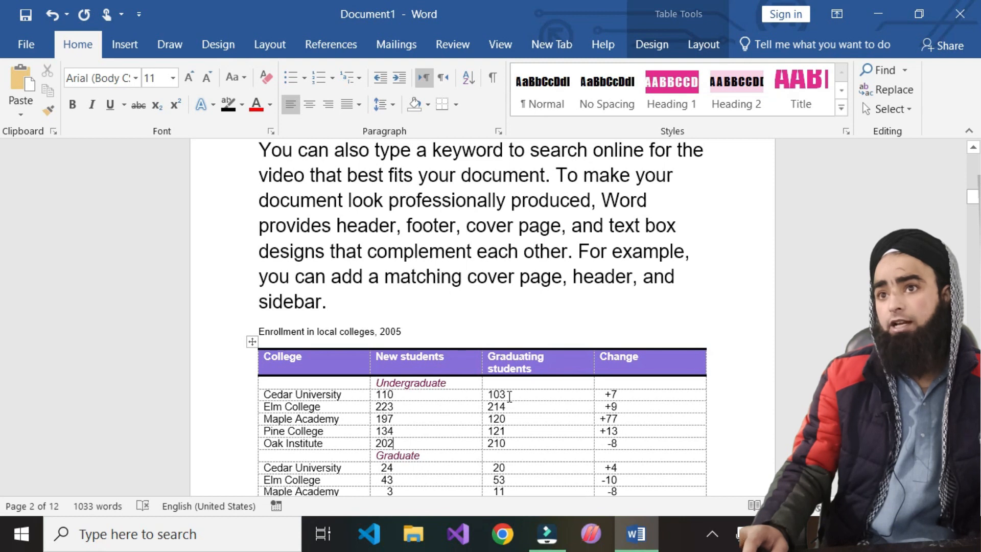
- Check values in the enrollment table, then move to the empty line below it
{"action": "double_click", "coordinate": [629, 394]}
{"action": "scroll", "coordinate": [338, 433], "scroll_direction": "down", "scroll_amount": 2}
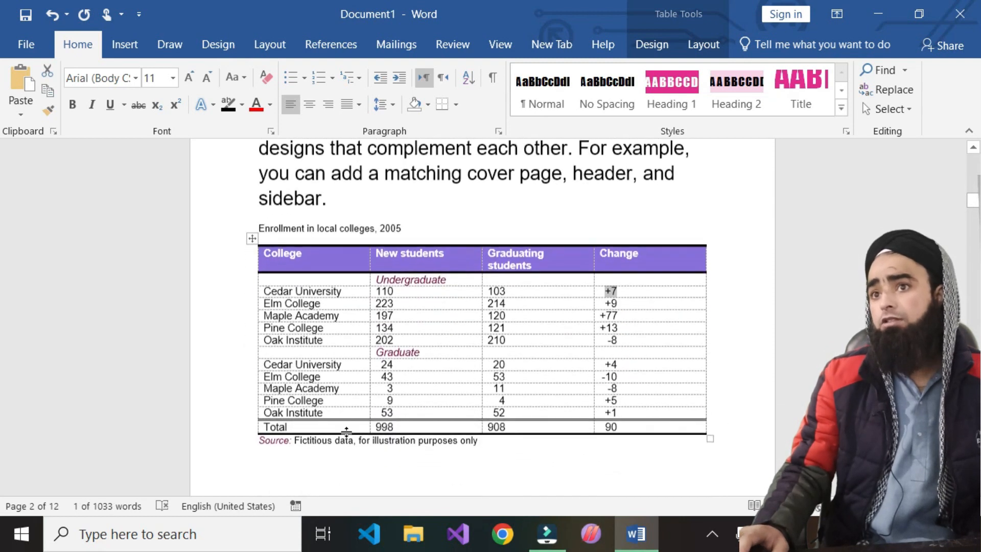
{"action": "scroll", "coordinate": [407, 409], "scroll_direction": "down", "scroll_amount": 2}
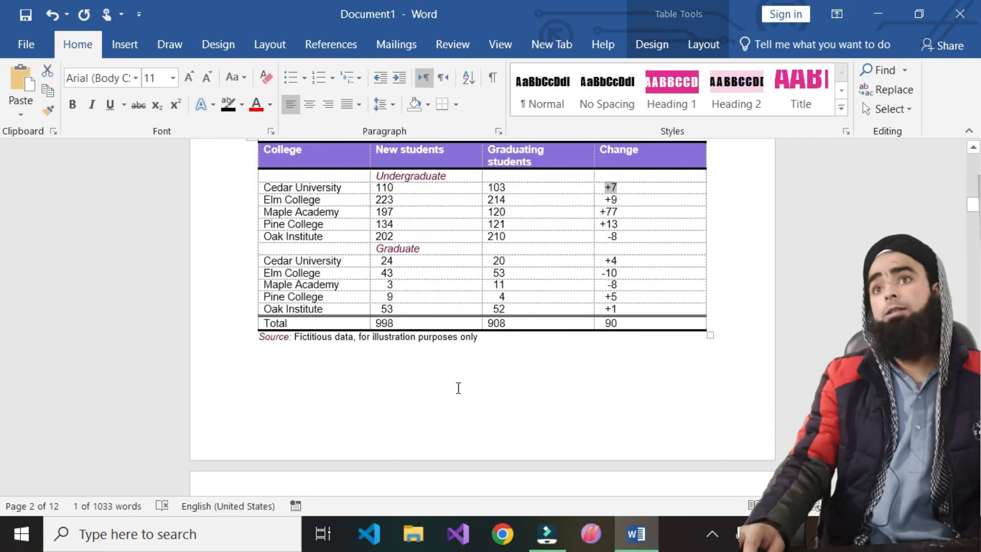
{"action": "double_click", "coordinate": [327, 187]}
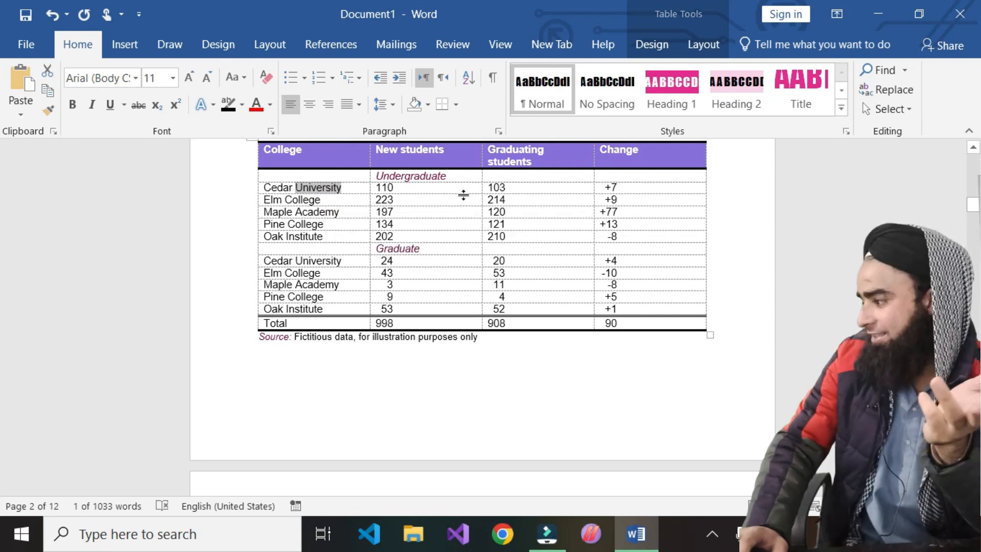
{"action": "left_click", "coordinate": [344, 373]}
{"action": "scroll", "coordinate": [344, 378], "scroll_direction": "down", "scroll_amount": 4}
{"action": "scroll", "coordinate": [256, 237], "scroll_direction": "up", "scroll_amount": 2}
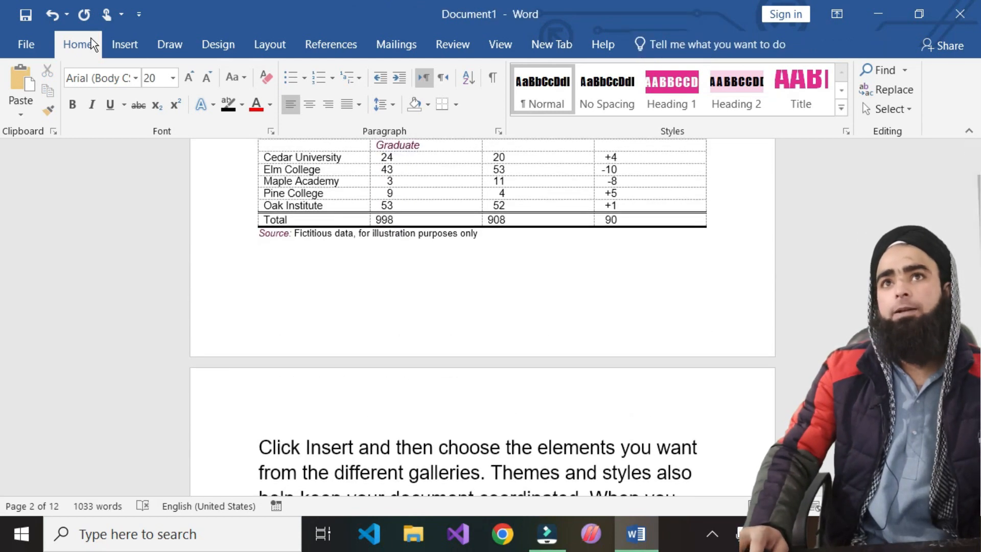
- Insert the Calendar 2 quick table below the enrollment table
{"action": "left_click", "coordinate": [120, 44]}
{"action": "left_click", "coordinate": [62, 116]}
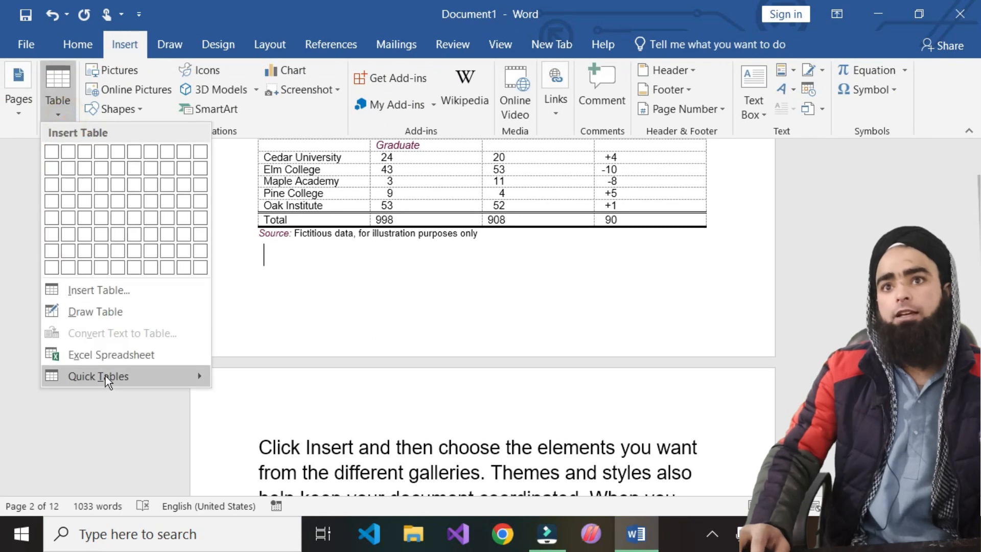
{"action": "mouse_move", "coordinate": [105, 375]}
{"action": "scroll", "coordinate": [317, 353], "scroll_direction": "down", "scroll_amount": 3}
{"action": "scroll", "coordinate": [316, 347], "scroll_direction": "up", "scroll_amount": 3}
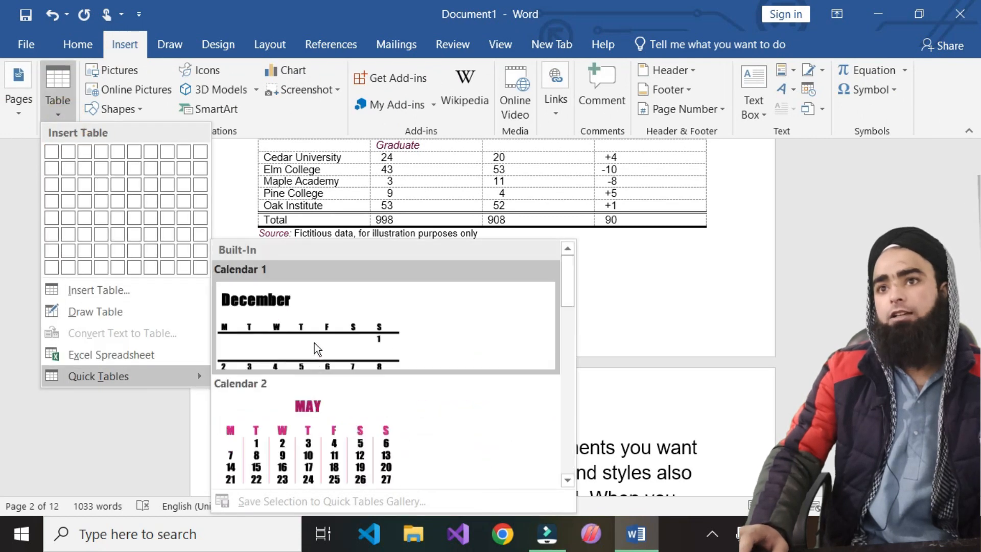
{"action": "left_click", "coordinate": [301, 431]}
- Replace the calendar's month title MAY with FEB
{"action": "scroll", "coordinate": [428, 431], "scroll_direction": "down", "scroll_amount": 4}
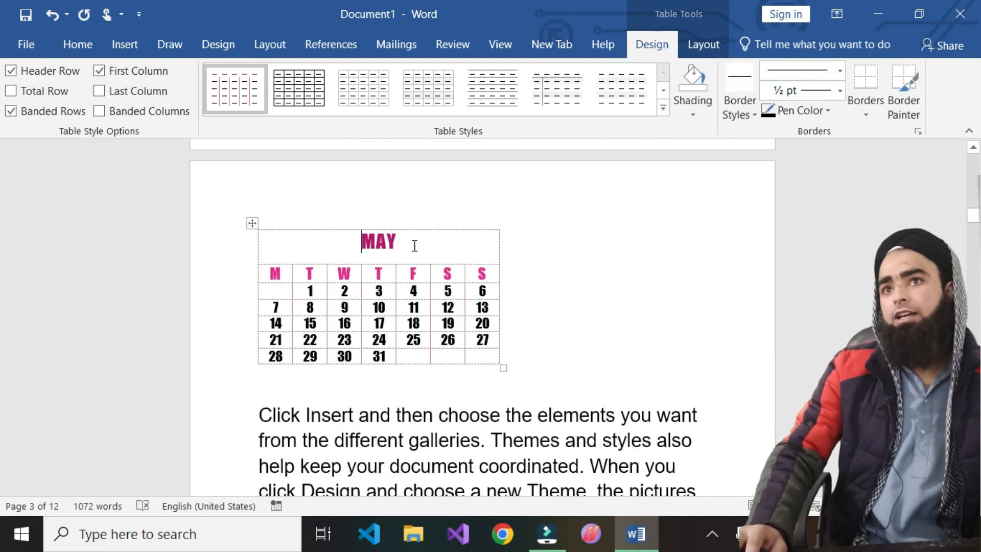
{"action": "left_click_drag", "start_coordinate": [402, 241], "coordinate": [355, 243]}
{"action": "left_click", "coordinate": [355, 243]}
{"action": "left_click", "coordinate": [423, 244]}
{"action": "key", "text": "BackSpace"}
{"action": "key", "text": "BackSpace"}
{"action": "key", "text": "BackSpace"}
{"action": "type", "text": "FEB"}
{"action": "scroll", "coordinate": [429, 248], "scroll_direction": "down", "scroll_amount": 1}
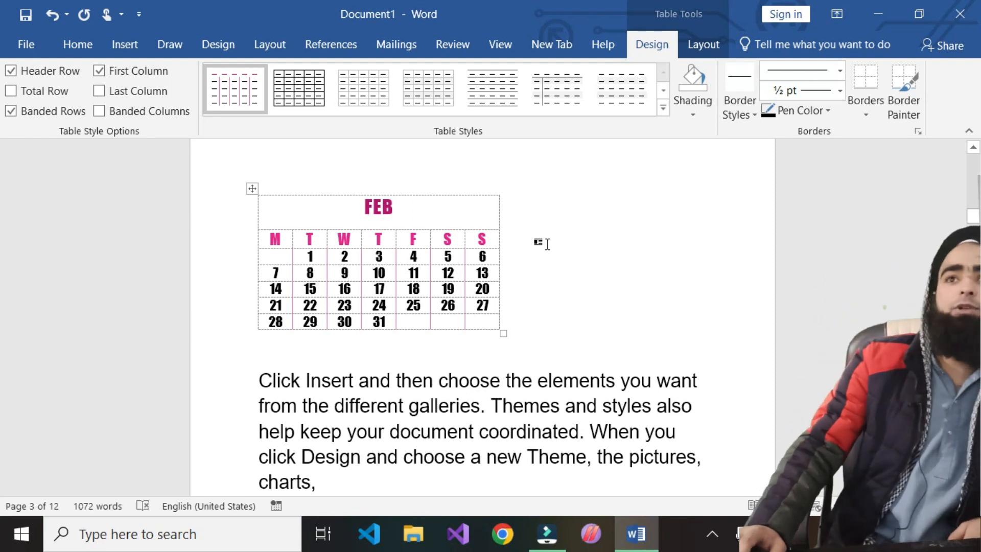
{"action": "scroll", "coordinate": [214, 219], "scroll_direction": "up", "scroll_amount": 10}
{"action": "left_click", "coordinate": [138, 43]}
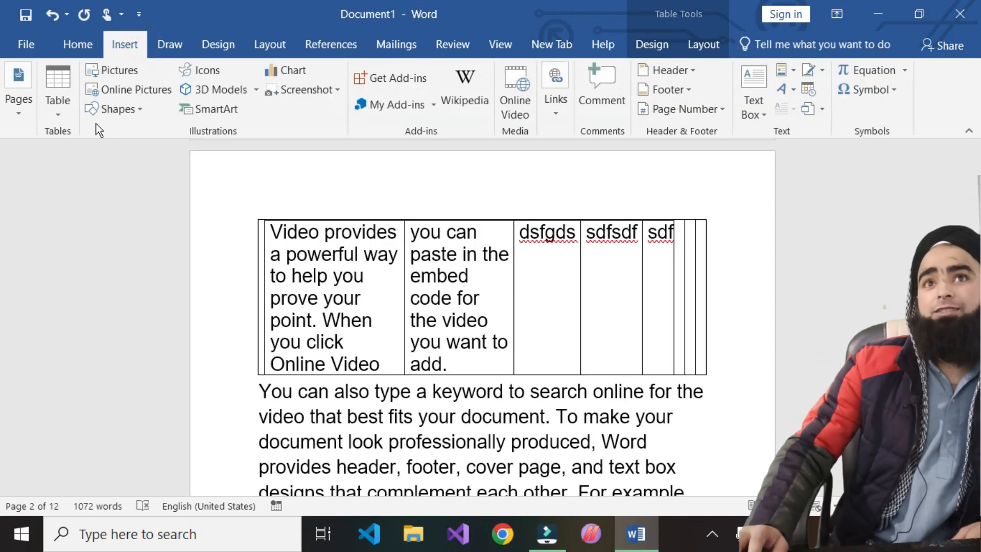
{"action": "left_click", "coordinate": [58, 102]}
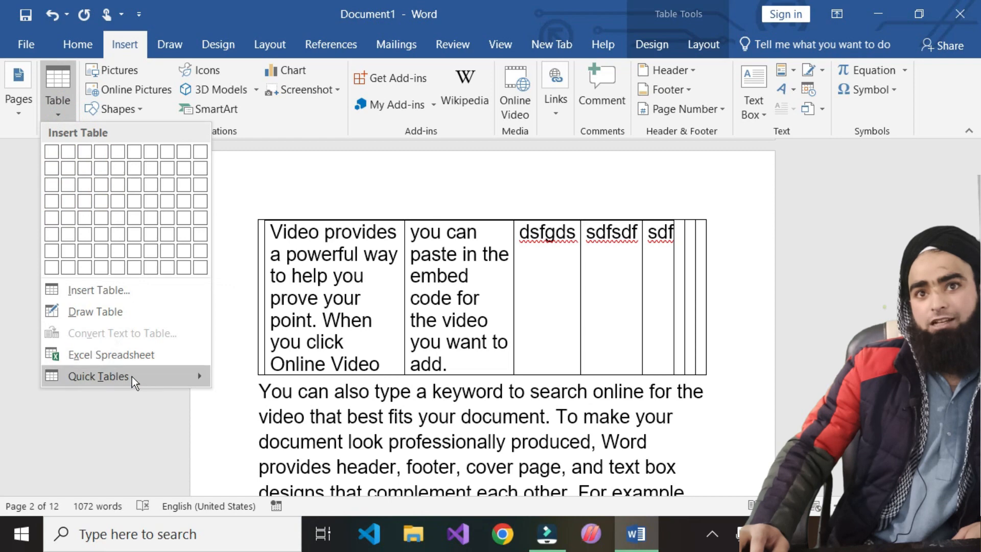